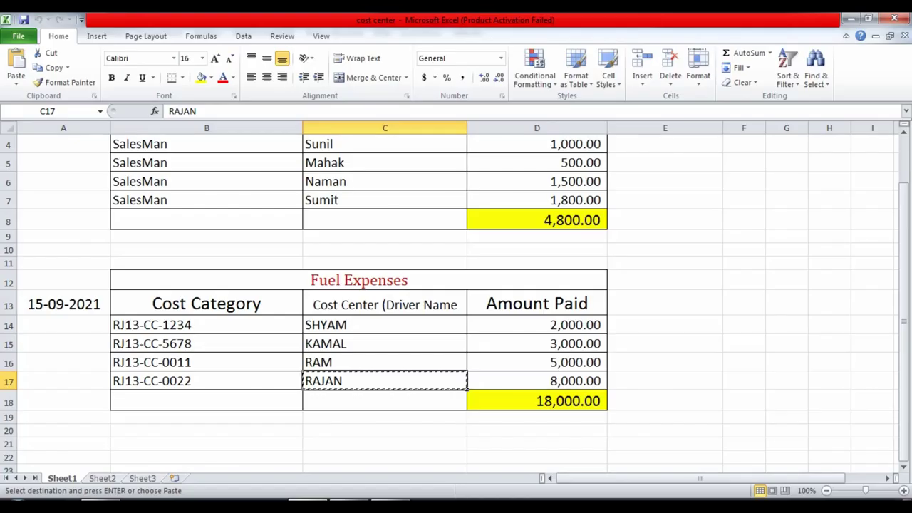
- Examine the Tour & Travelling Expenses and Fuel Expenses tables, including their cost categories, cost centres and total amounts paid
scroll(417, 232, up, 1)
click(392, 236)
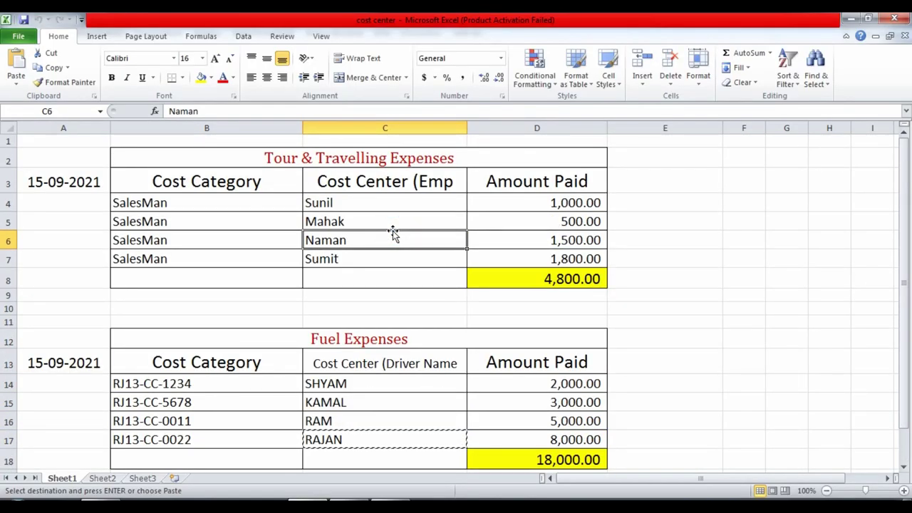
click(408, 158)
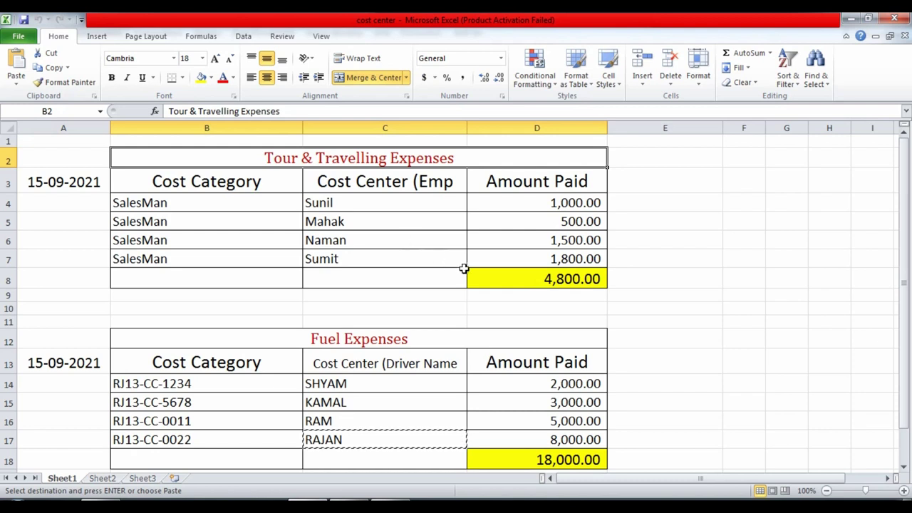
click(503, 277)
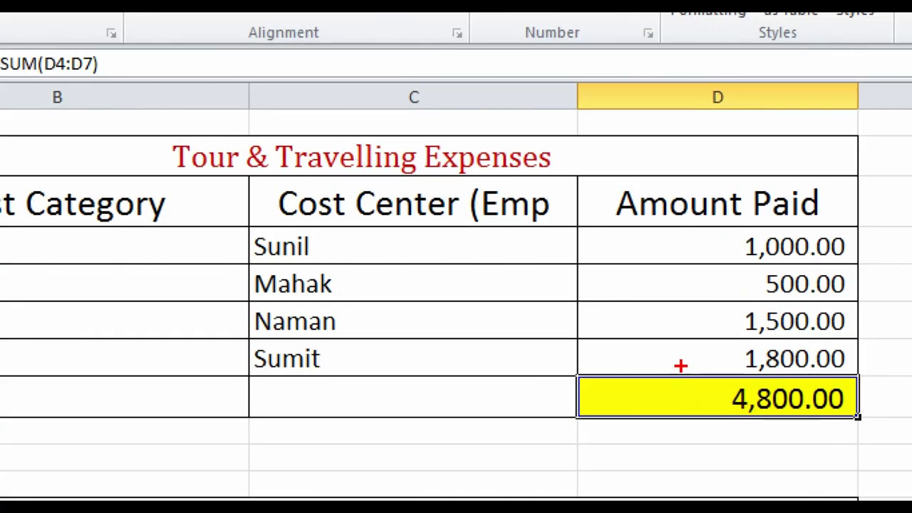
mouse_move(680, 366)
mouse_down()
mouse_move(733, 397)
mouse_move(864, 430)
mouse_up()
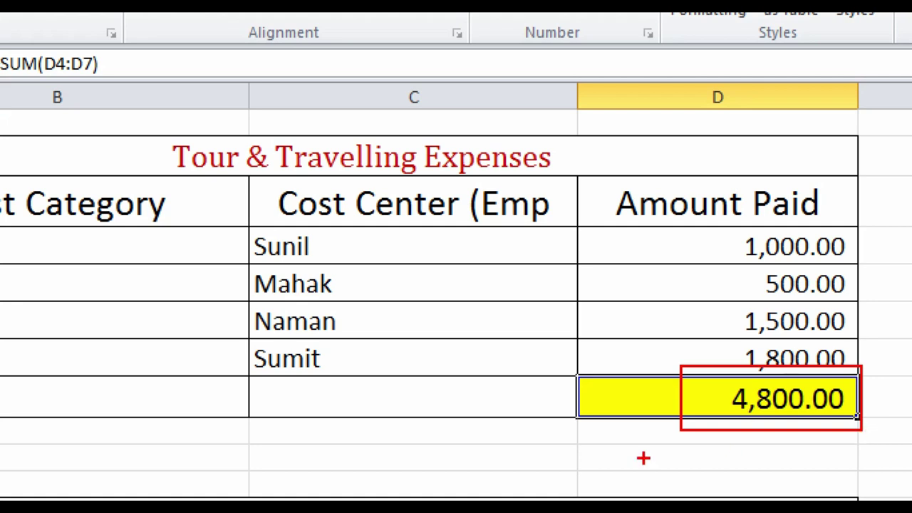
drag(243, 226, 336, 381)
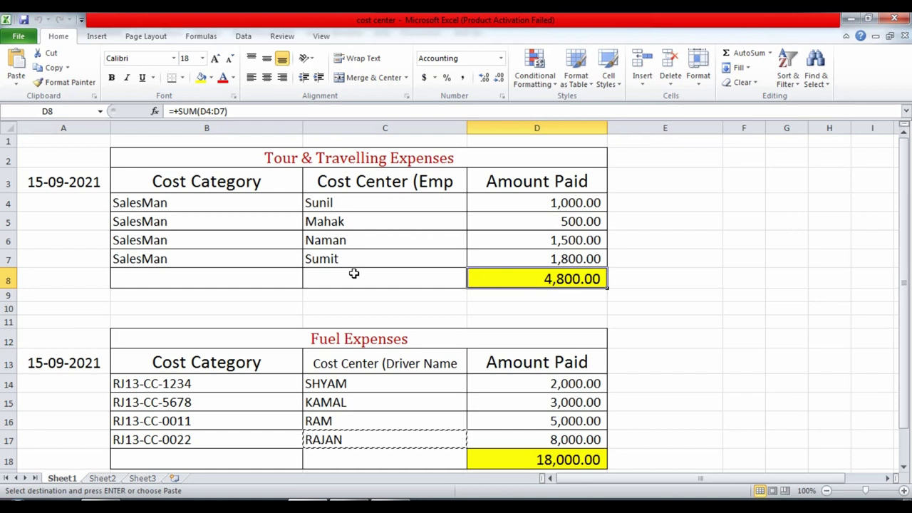
scroll(423, 332, down, 3)
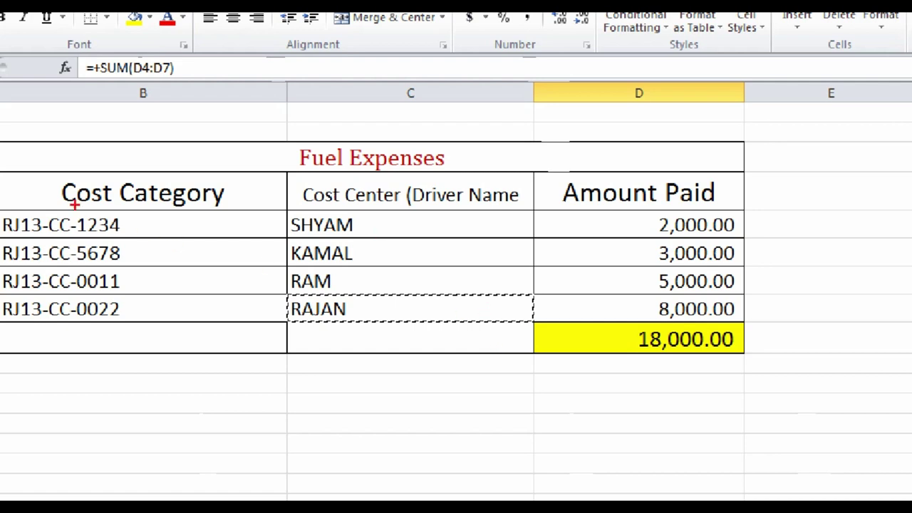
drag(1, 207, 137, 329)
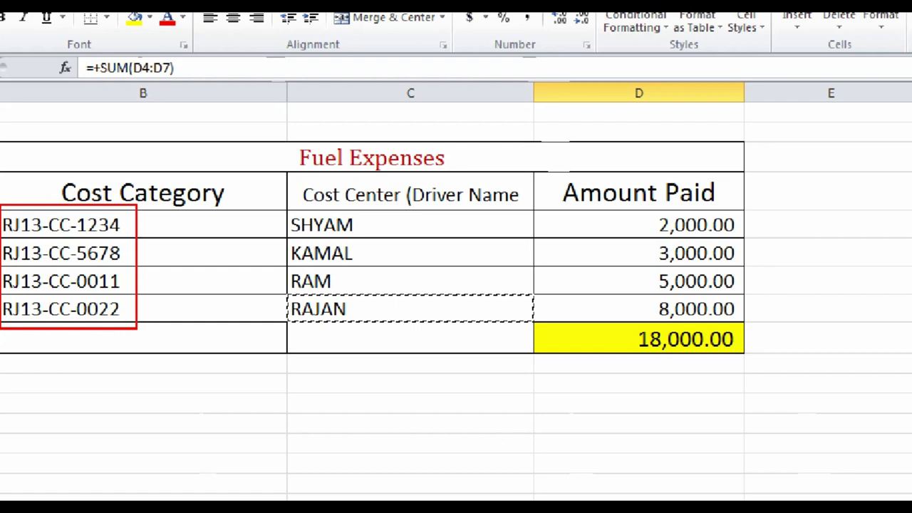
mouse_move(610, 313)
mouse_down()
mouse_move(697, 354)
mouse_move(748, 361)
mouse_up()
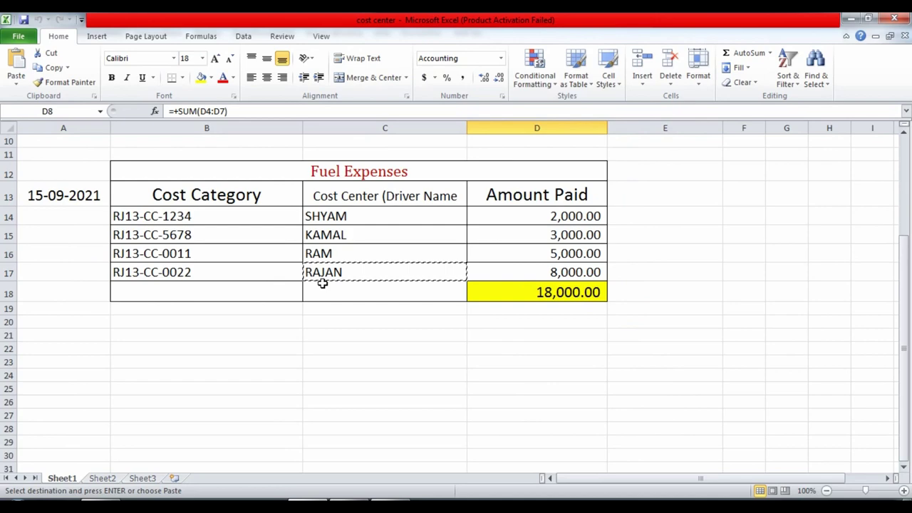
scroll(322, 283, up, 3)
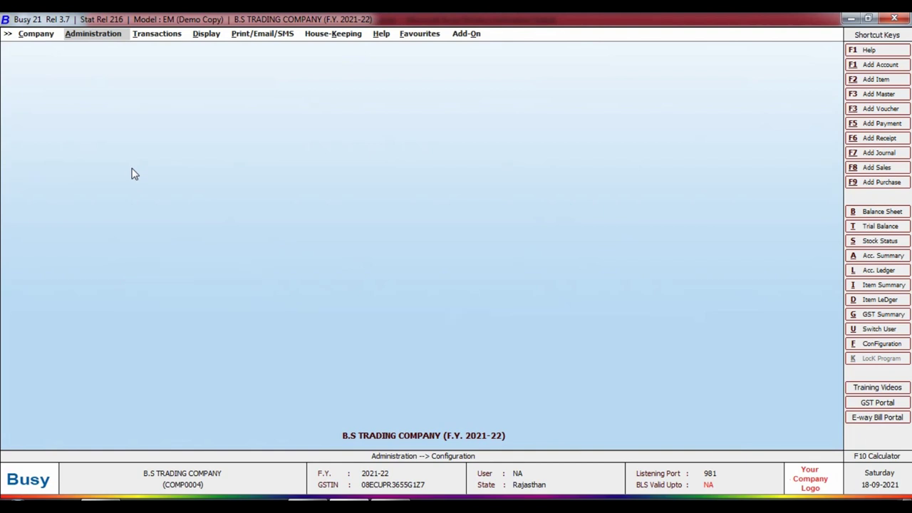
- Switch to Busy and open the Accounts section of the Features / Options configuration
click(97, 36)
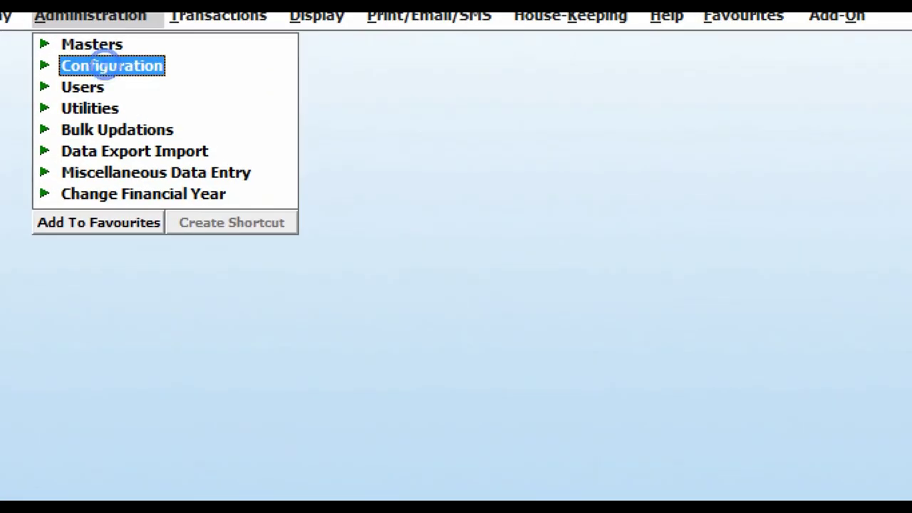
key(Return)
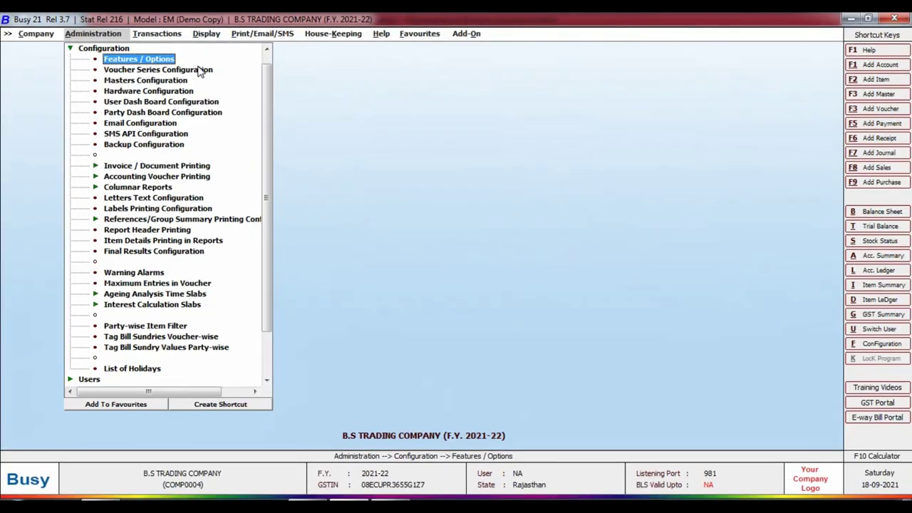
key(Return)
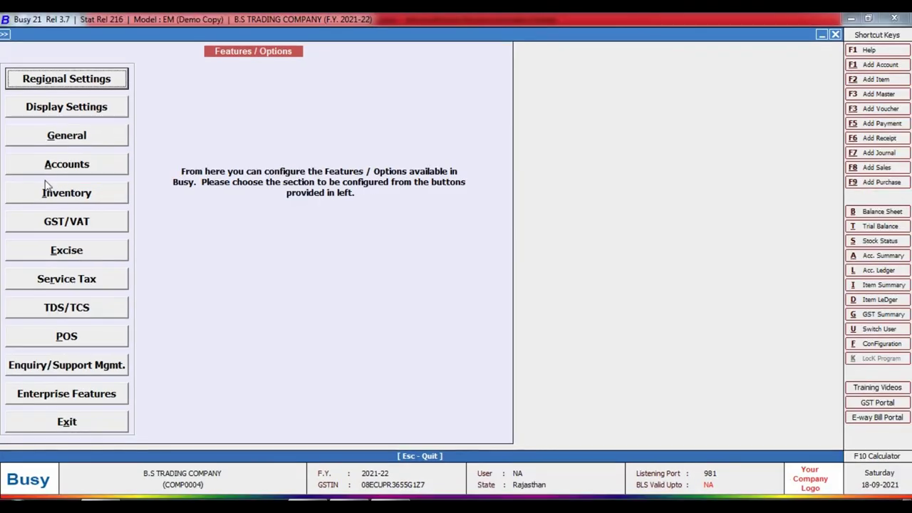
click(51, 168)
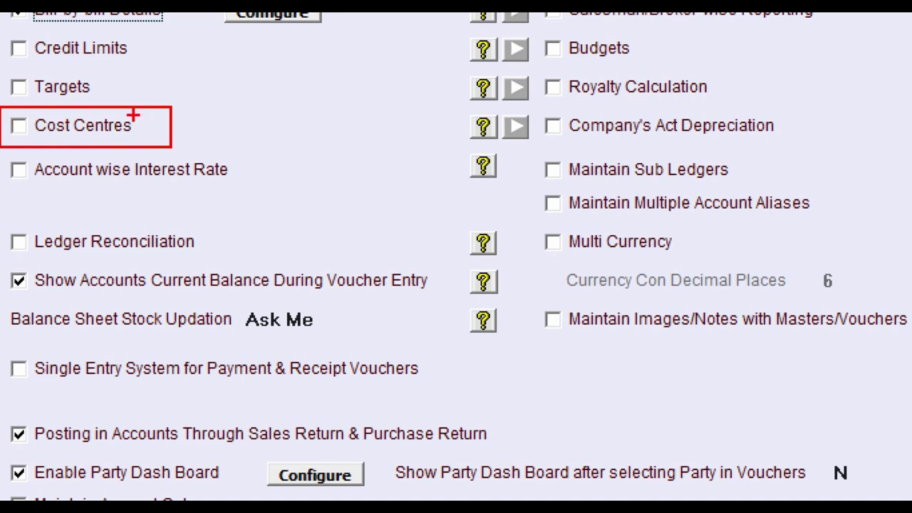
- Enable Cost Centres with all of its additional options left off, save the accounts settings and leave the feature configuration
click(18, 127)
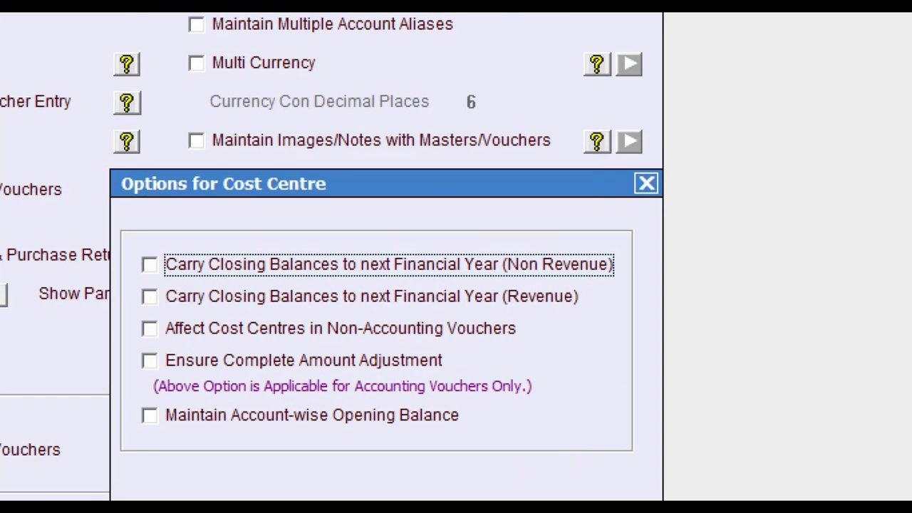
click(366, 497)
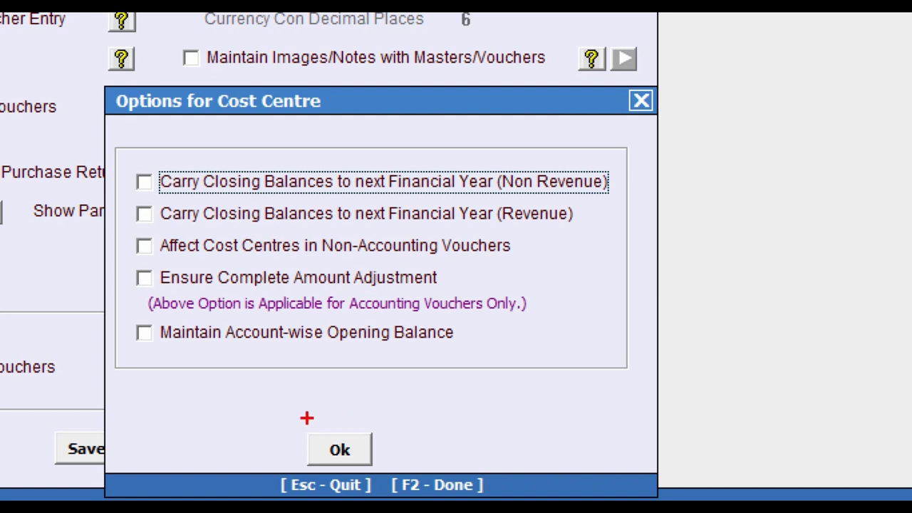
drag(301, 412, 415, 490)
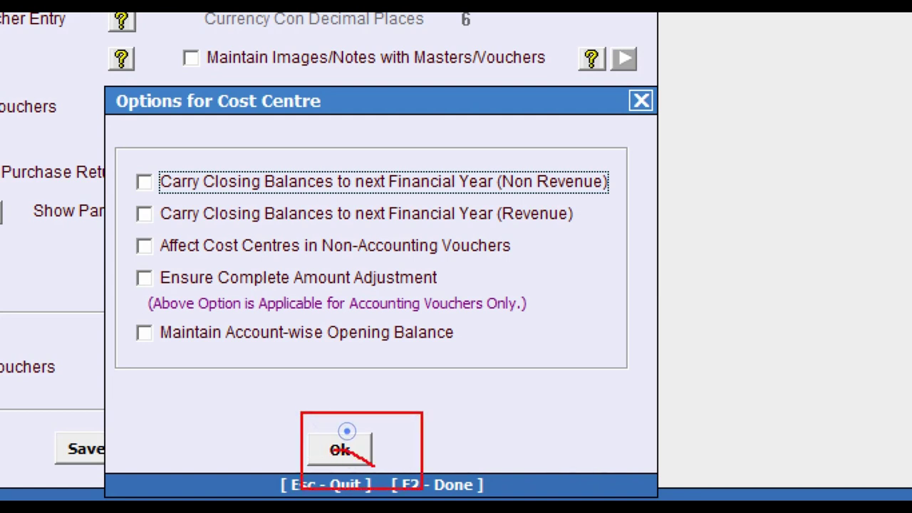
drag(356, 453, 403, 440)
click(353, 431)
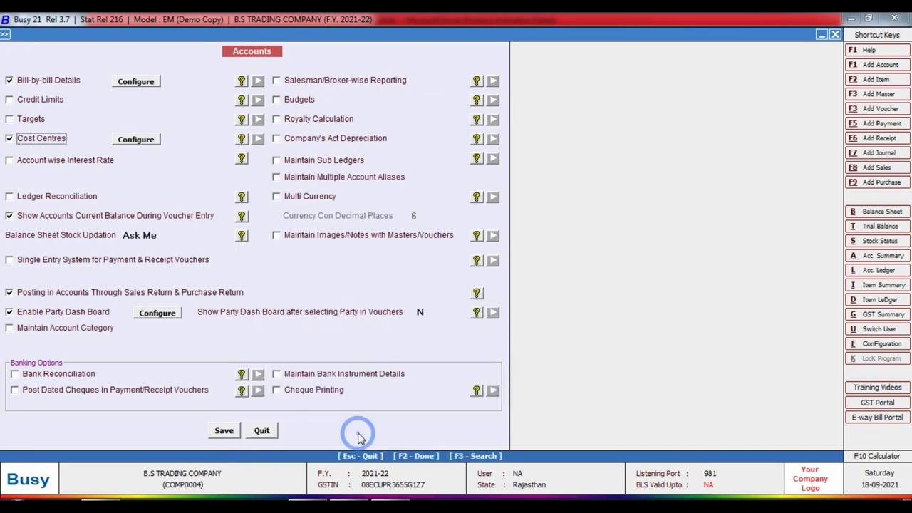
click(225, 430)
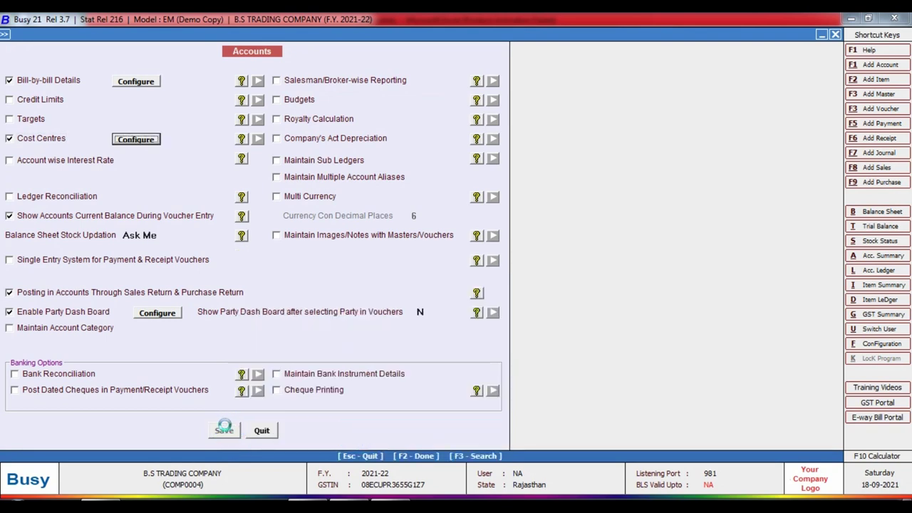
click(116, 421)
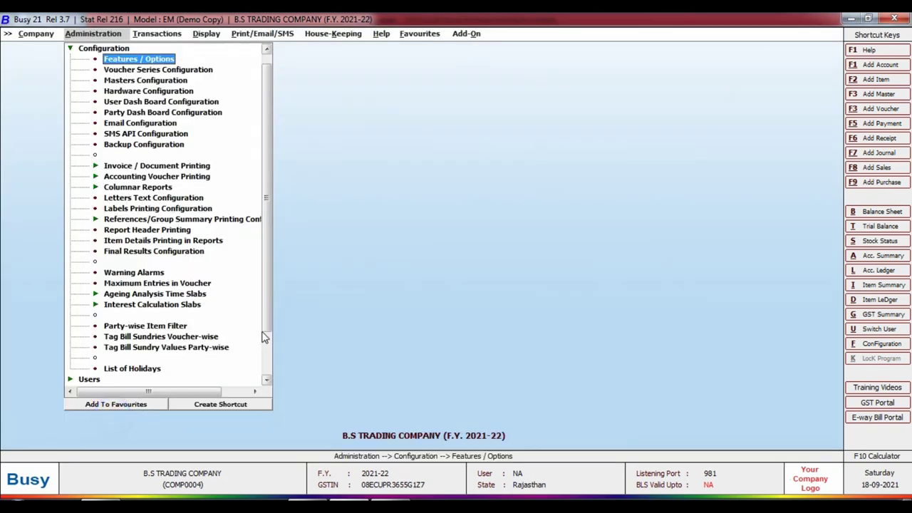
- Go from the configuration options to the masters and expand Cost Centre Group
key(Escape)
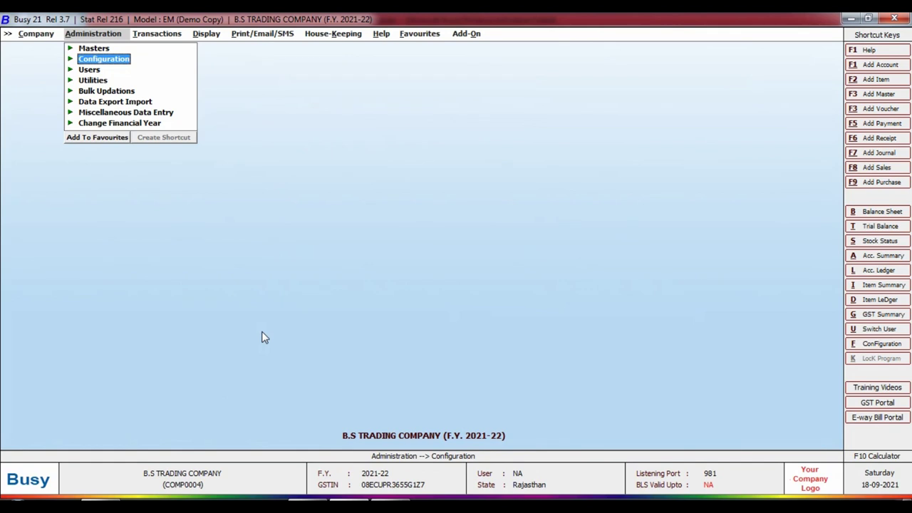
key(Up)
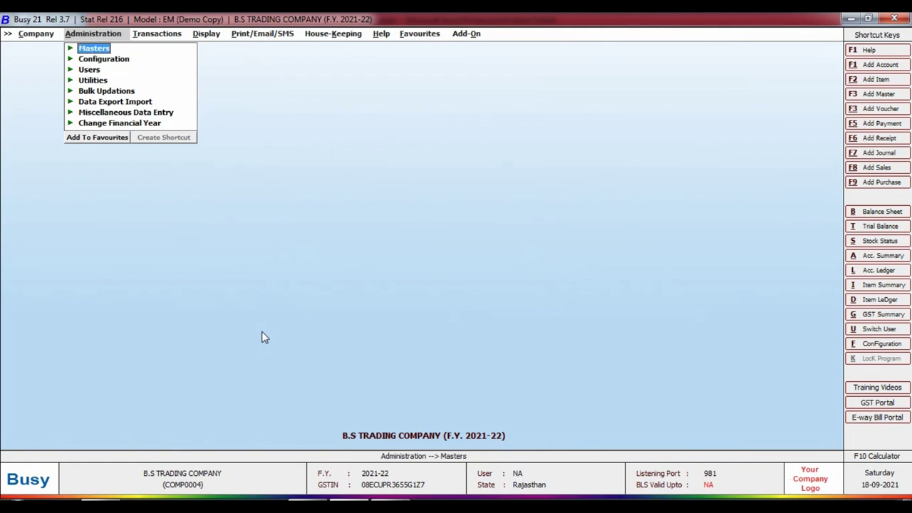
key(Return)
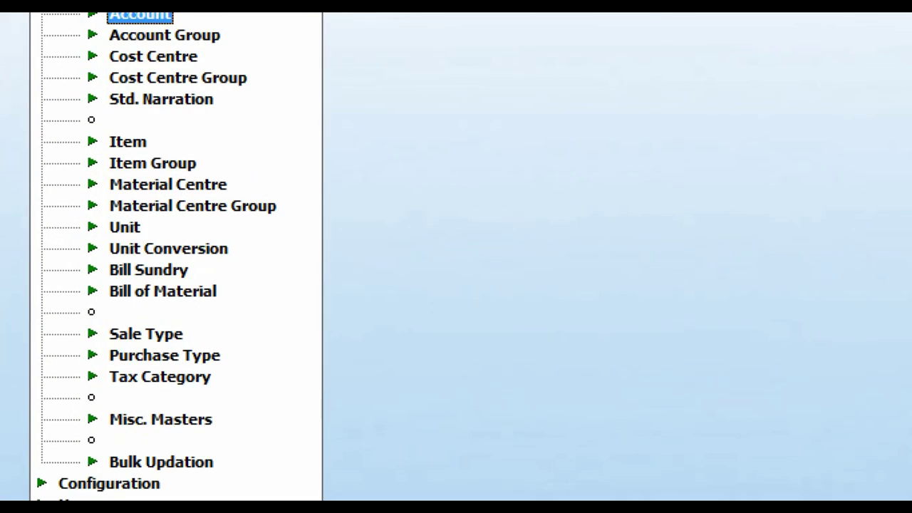
mouse_move(99, 48)
mouse_down()
mouse_move(254, 92)
mouse_move(269, 88)
mouse_up()
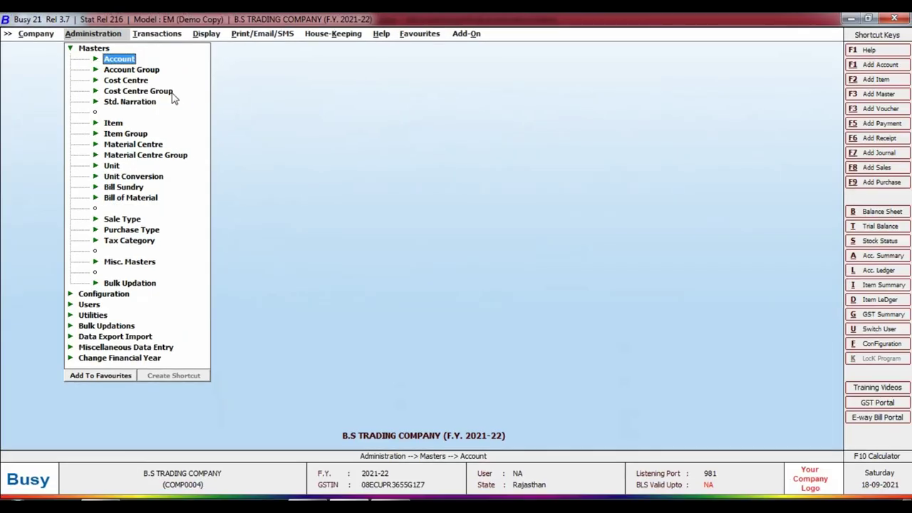
click(128, 91)
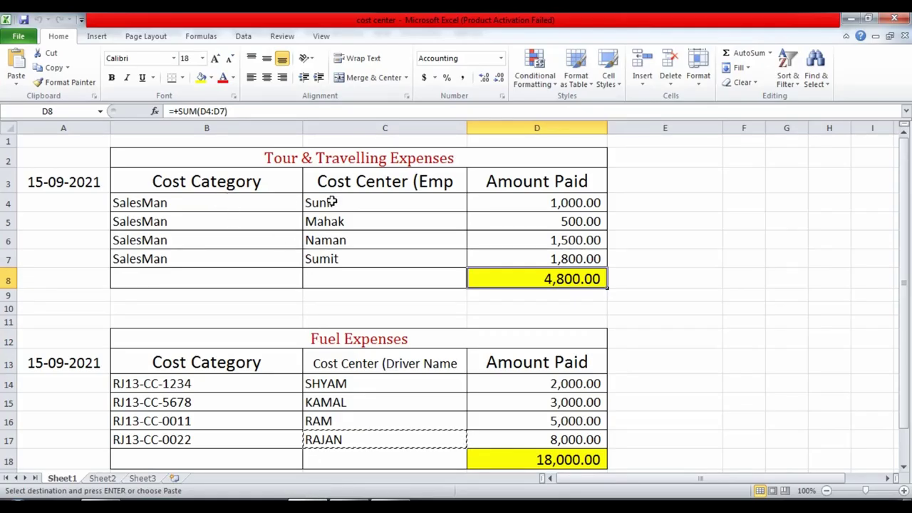
- Switch to Excel and examine the cost centres and cost categories in the travelling and fuel expense tables
drag(332, 202, 331, 258)
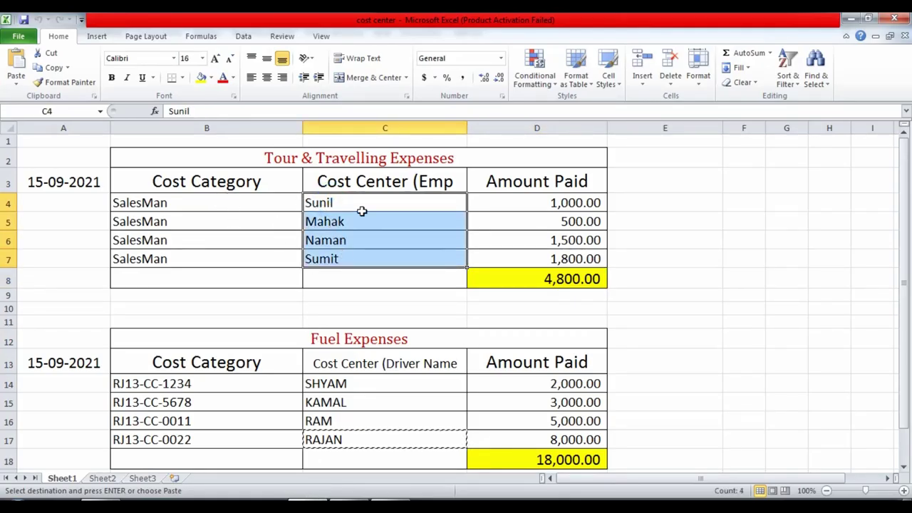
drag(242, 203, 244, 255)
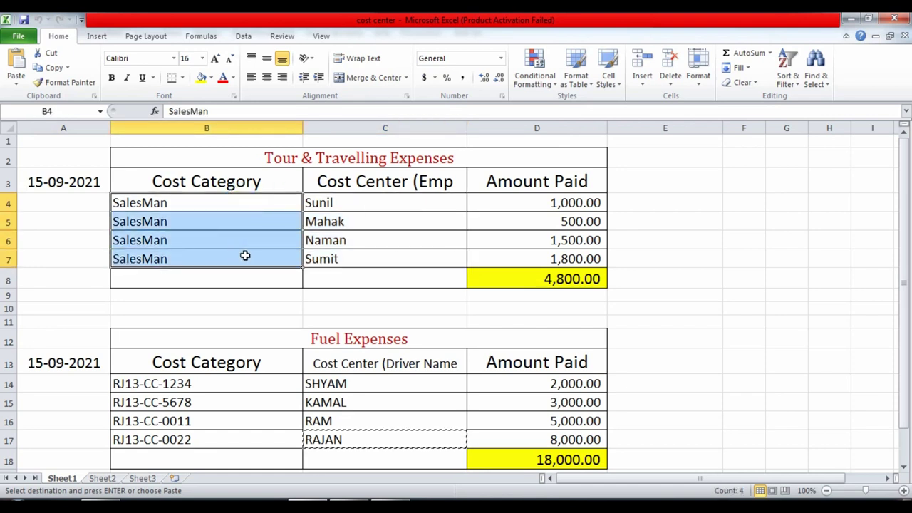
drag(335, 384, 342, 432)
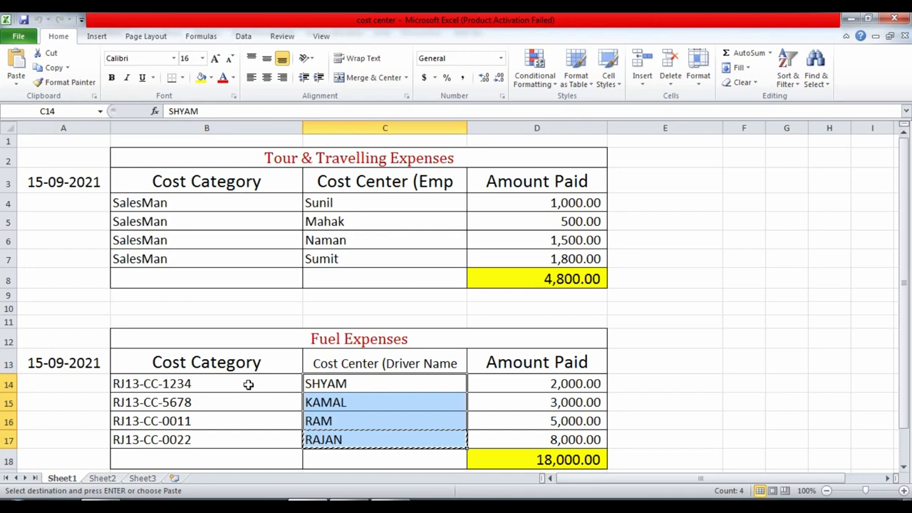
drag(248, 384, 243, 435)
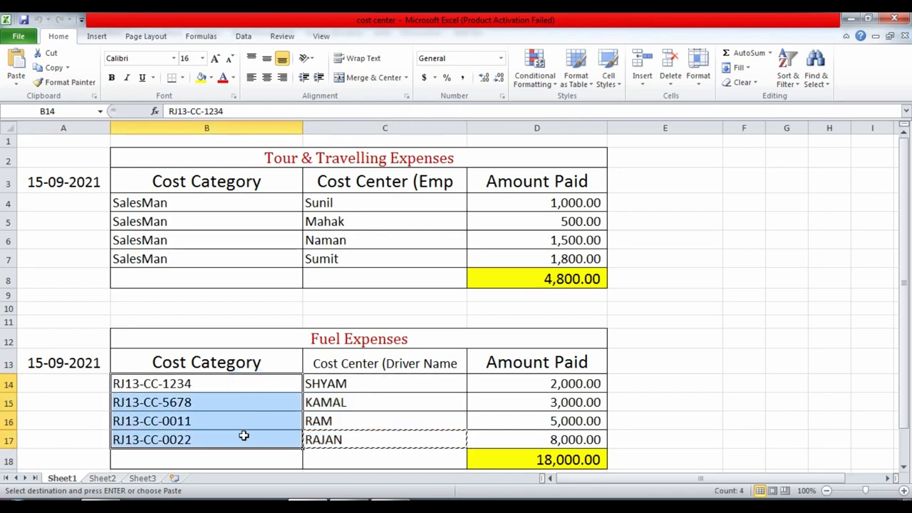
click(241, 246)
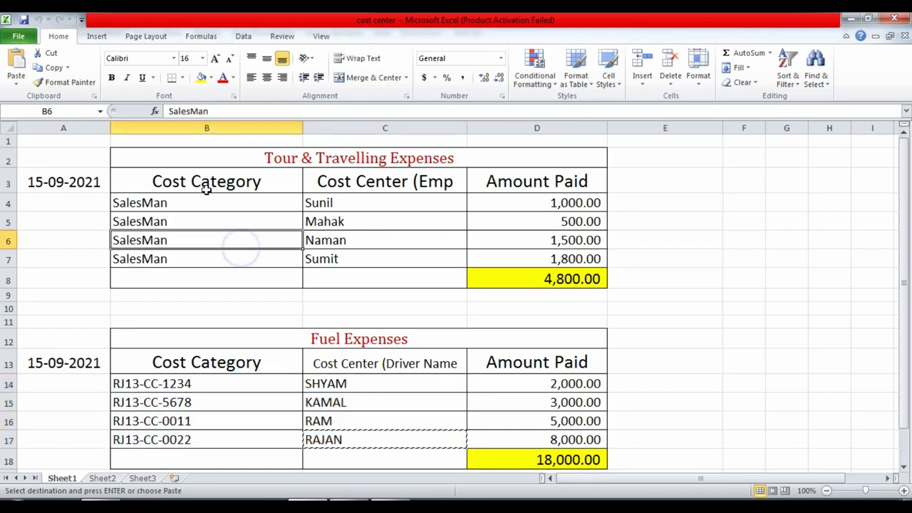
drag(193, 204, 189, 258)
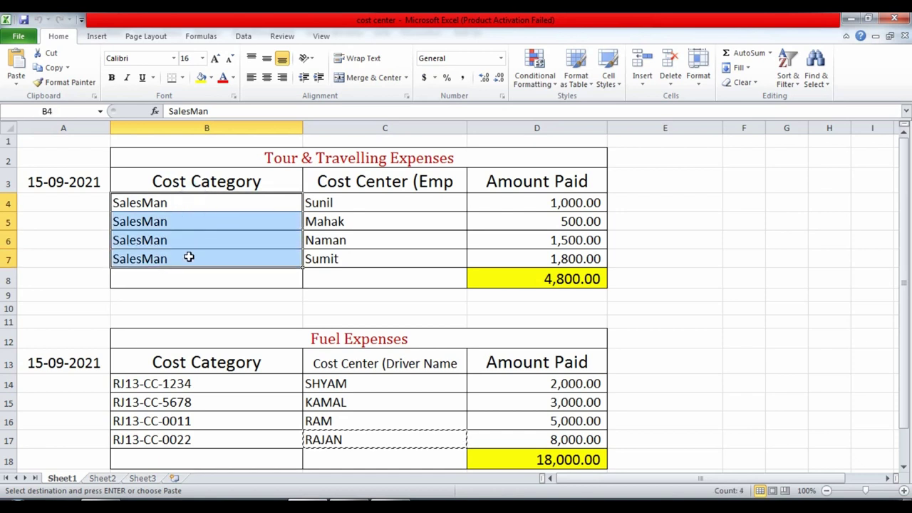
drag(218, 386, 211, 443)
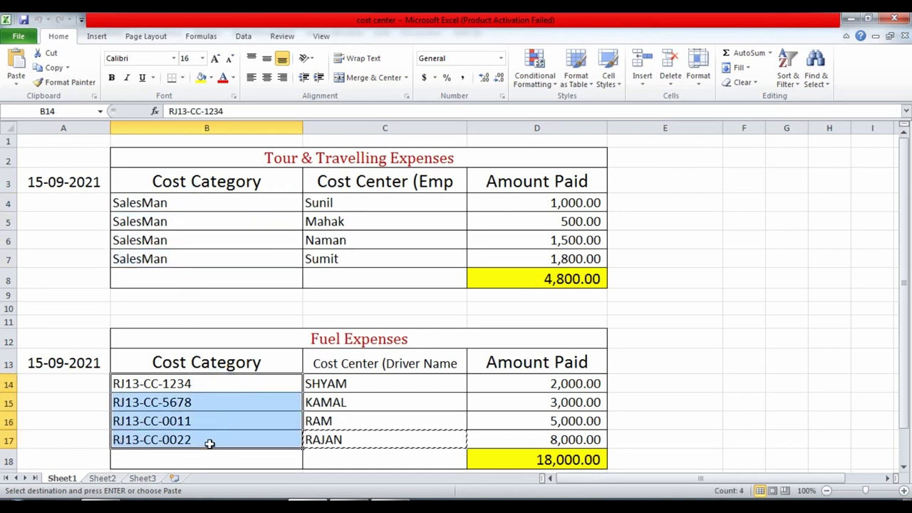
key(Escape)
key(ctrl+c)
- Switch to Busy and add the SalesMan cost category from the Excel sheet as a primary cost centre group
key(alt+Tab)
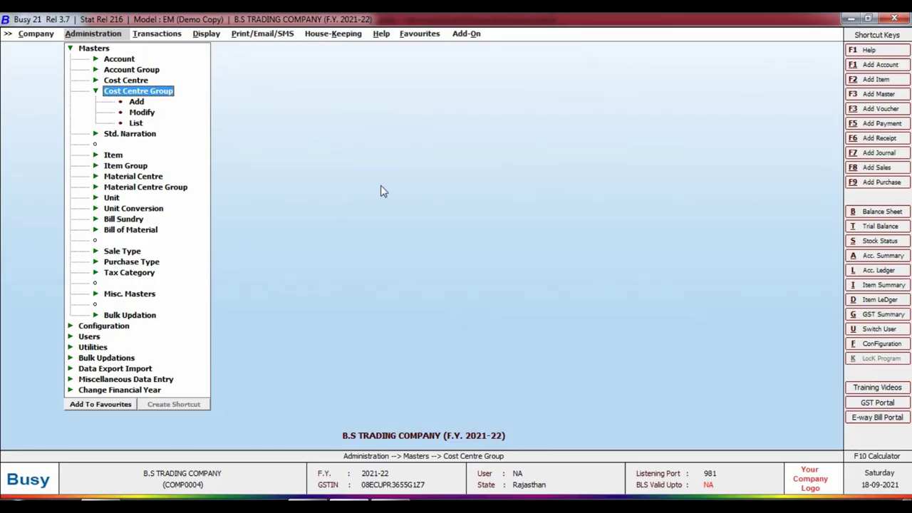
key(Down)
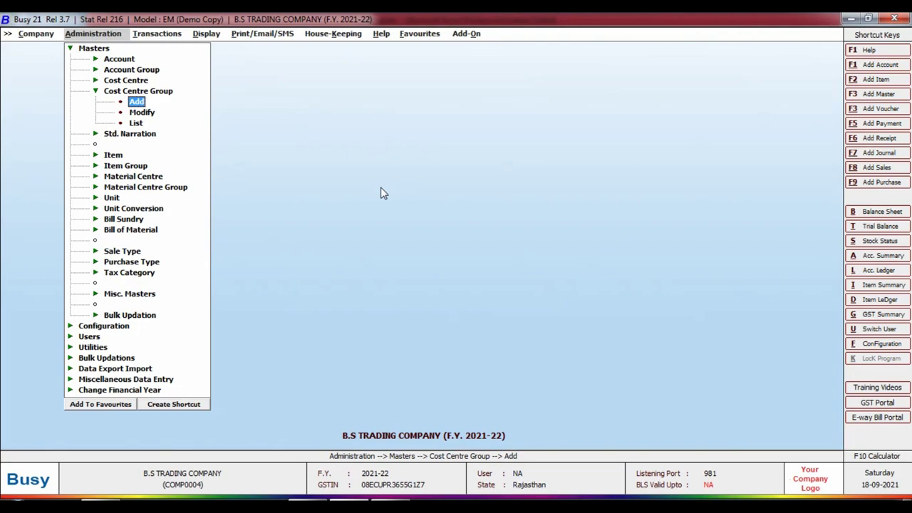
key(Return)
key(alt+Tab)
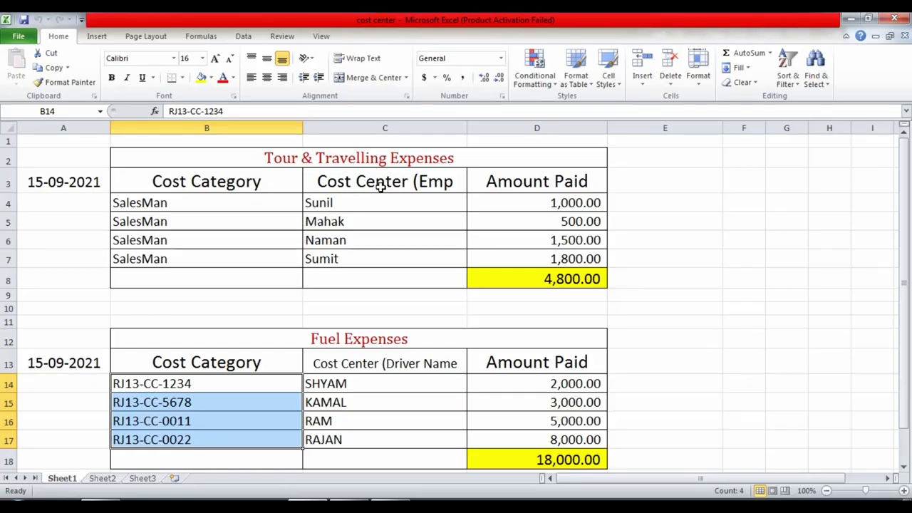
click(240, 204)
key(ctrl+c)
key(alt+Tab)
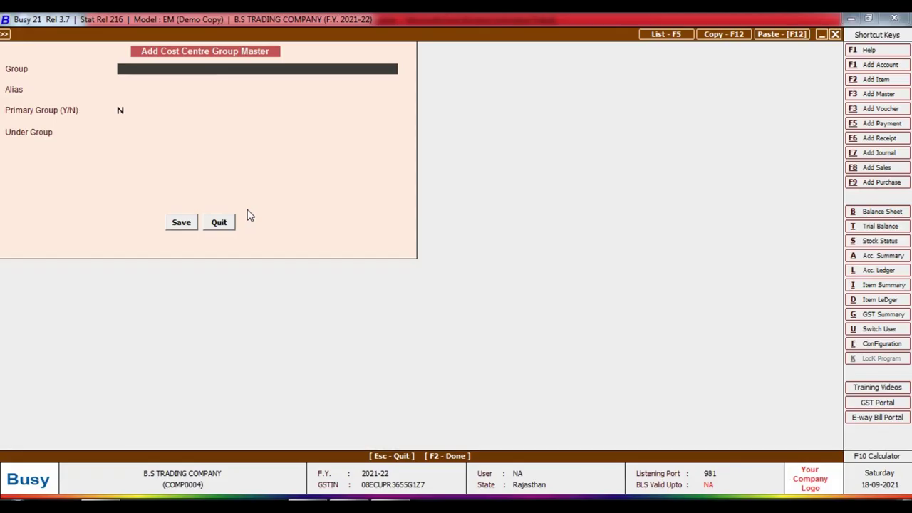
key(ctrl+v)
key(Return)
key(Return)
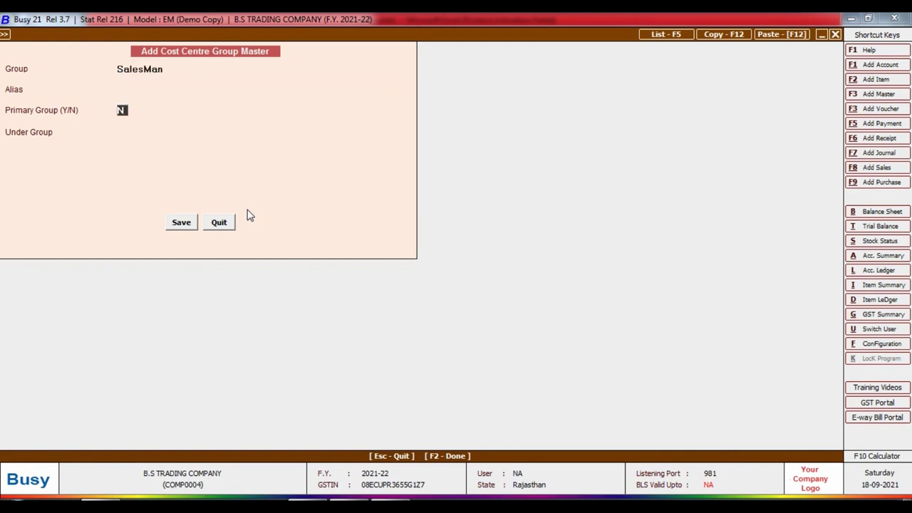
text(Y)
key(Return)
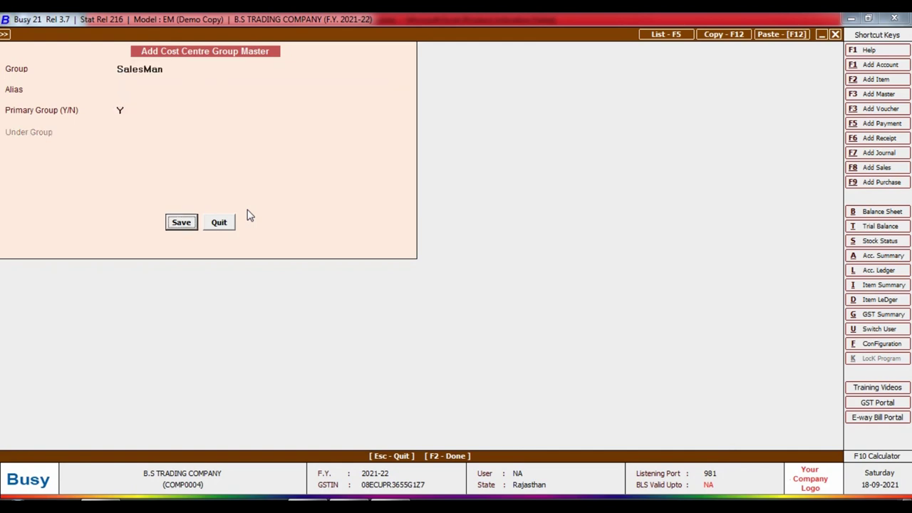
key(Return)
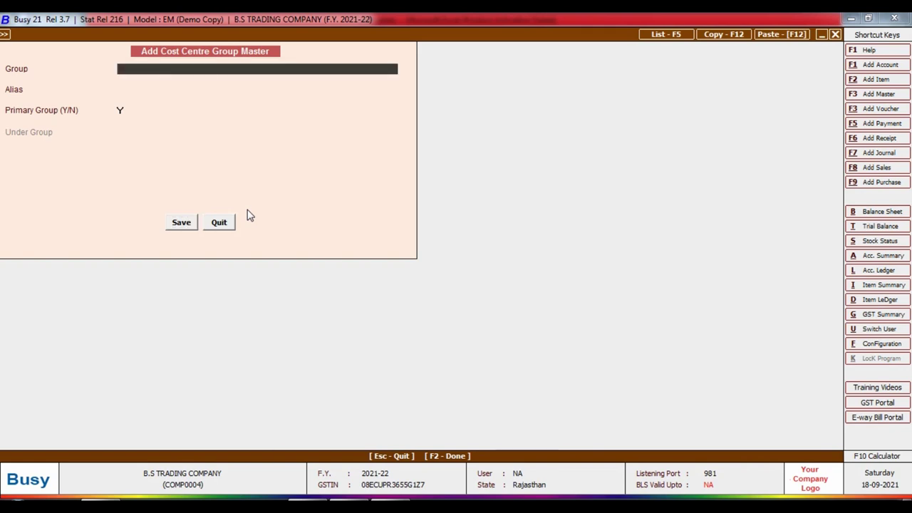
- Copy the fuel cost category RJ13-CC-1234 from Excel and save it in Busy as a primary cost centre group
key(alt+Tab)
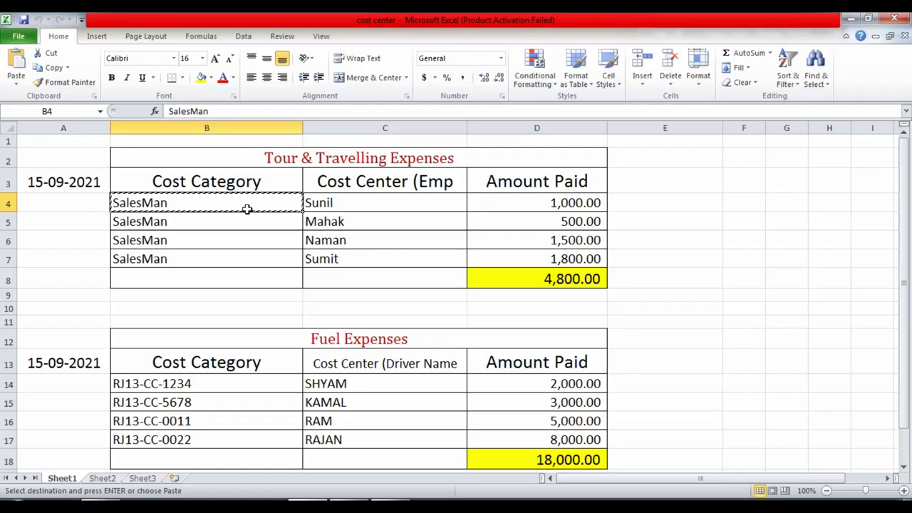
click(199, 385)
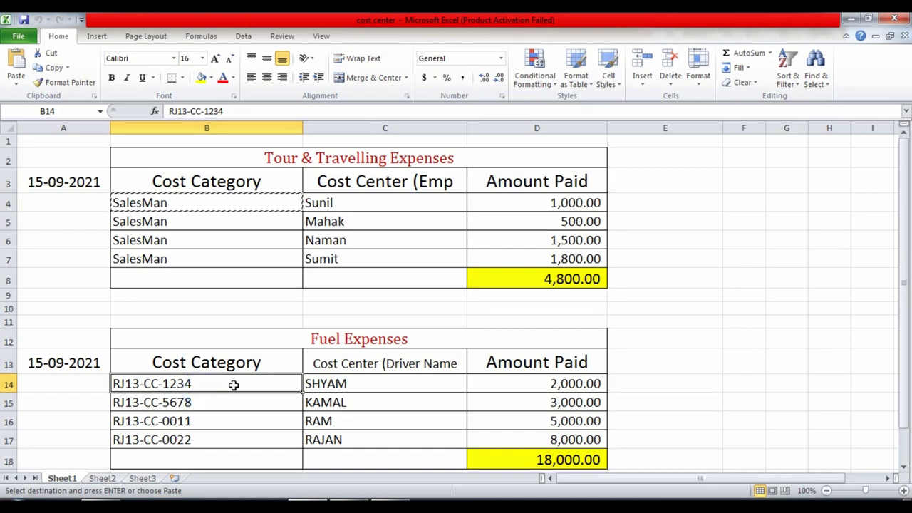
key(ctrl+c)
key(alt+Tab)
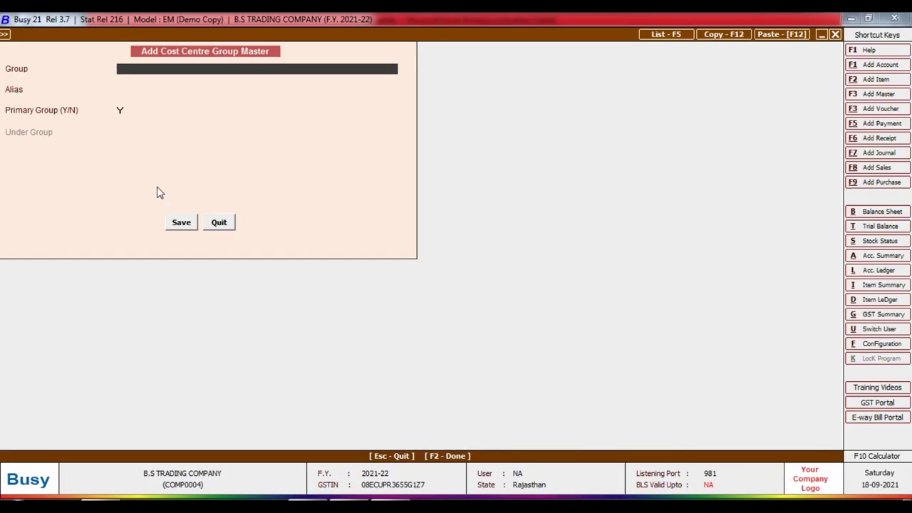
key(ctrl+v)
key(Return)
key(Return)
key(Return)
key(Return)
- Copy the fuel cost category RJ13-CC-5678 from Excel and save it in Busy as a primary cost centre group
key(alt+Tab)
key(Down)
key(ctrl+c)
key(alt+Tab)
key(ctrl+v)
key(Return)
key(Return)
key(Return)
key(Return)
- Copy the fuel cost category RJ13-CC-0011 from Excel and save it in Busy as a primary cost centre group
key(alt+Tab)
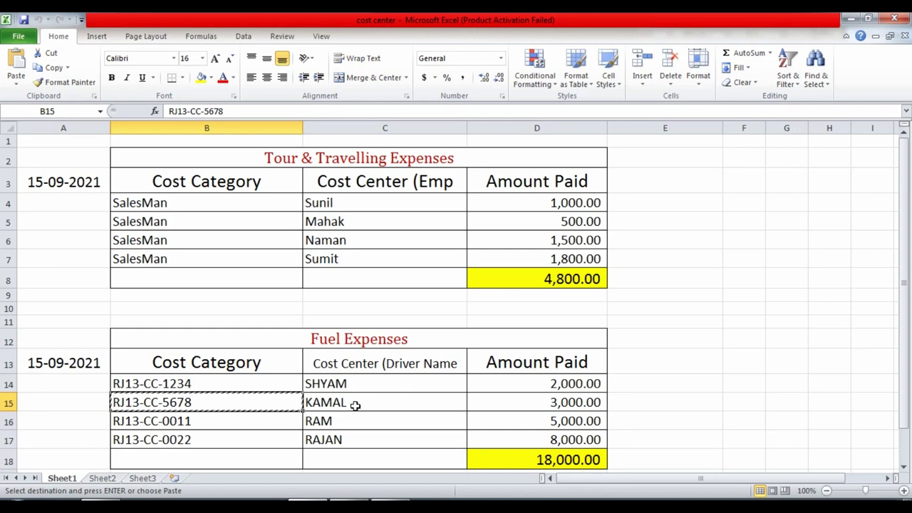
key(Down)
key(ctrl+c)
key(alt+Tab)
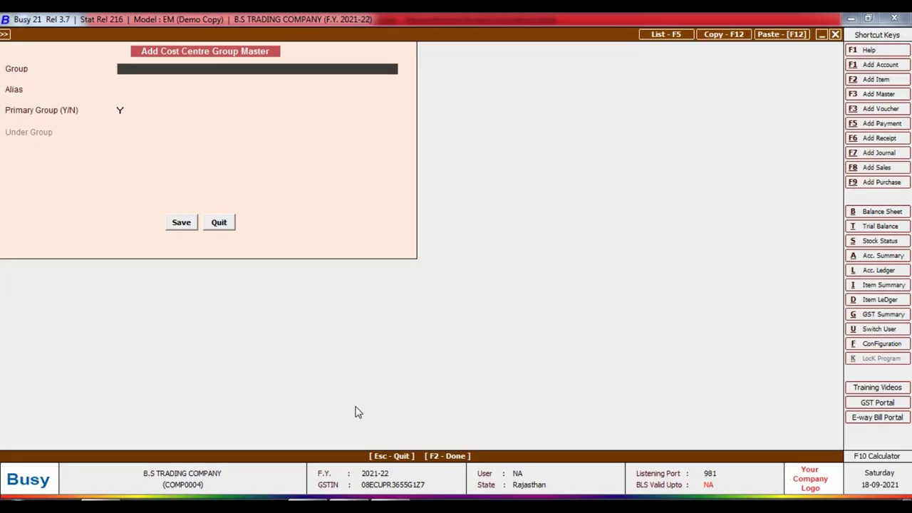
key(ctrl+v)
key(Return)
key(Return)
key(Return)
key(Return)
- Copy the fuel cost category RJ13-CC-0022 from Excel and save it in Busy as a primary cost centre group
key(alt+Tab)
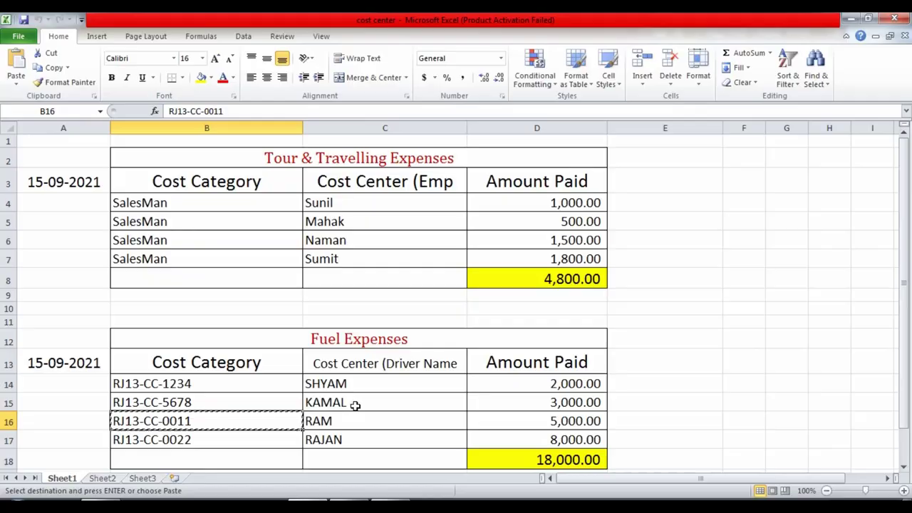
key(Down)
key(ctrl+c)
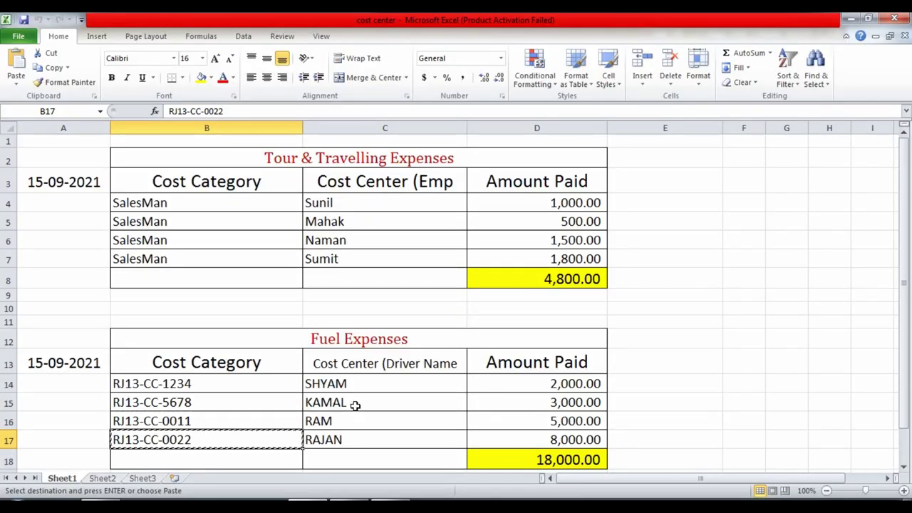
key(alt+Tab)
key(ctrl+v)
key(Return)
key(Return)
key(Return)
key(Return)
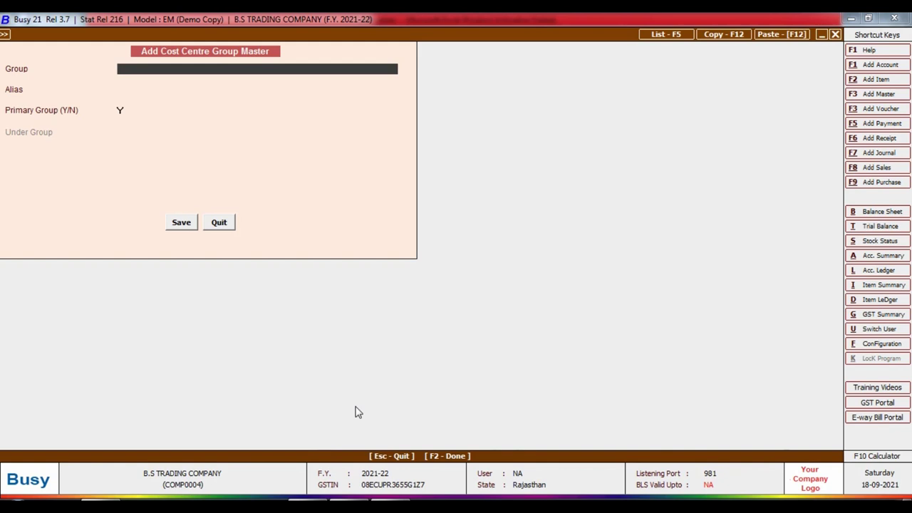
- Leave the cost centre group entry form and expand Cost Centre in the masters
key(Escape)
key(Up)
key(Up)
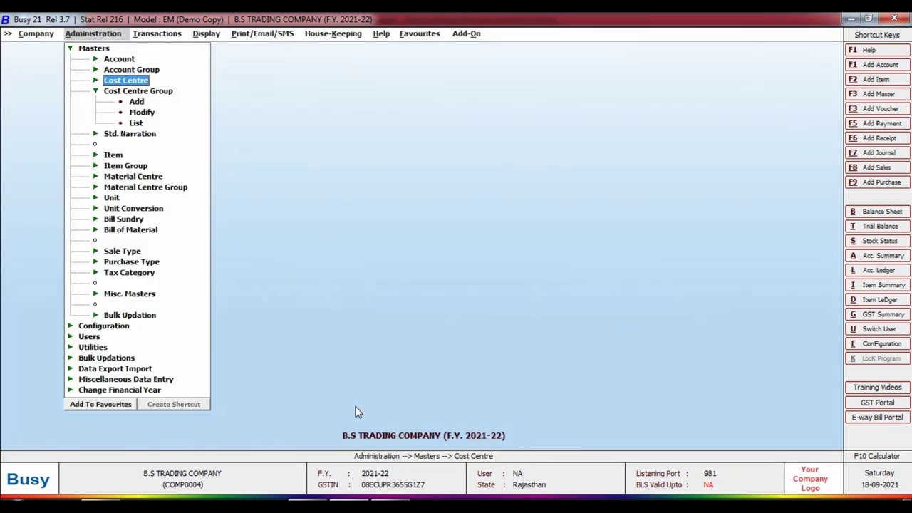
key(Return)
- Switch to Excel and review the employee and driver names listed as cost centres in both expense tables
key(alt+Tab)
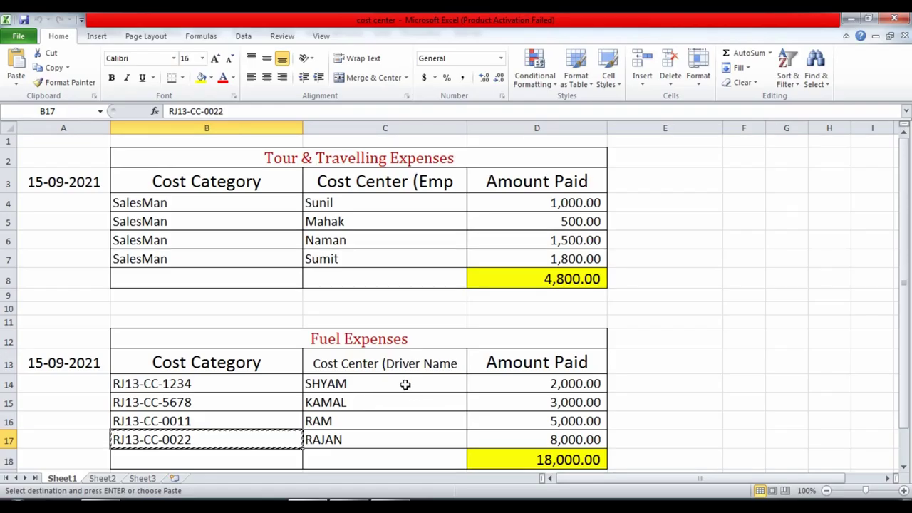
drag(358, 202, 359, 237)
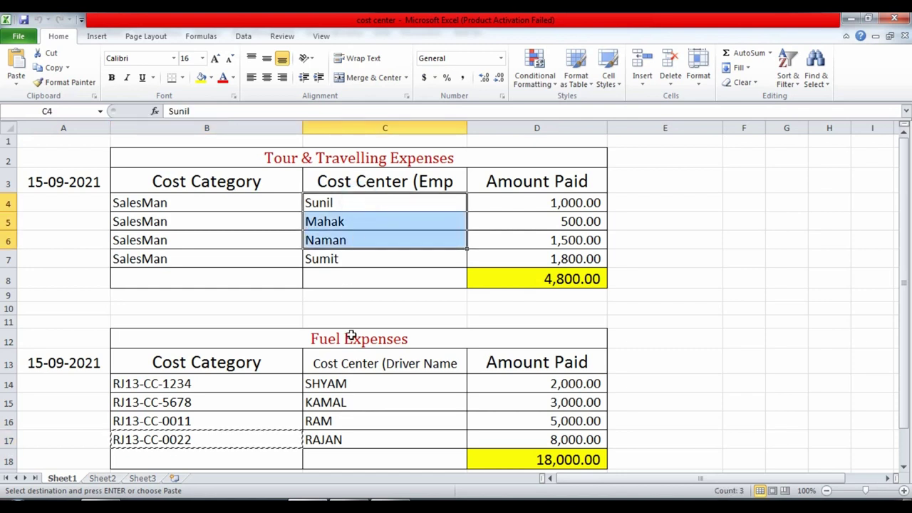
drag(350, 389, 352, 440)
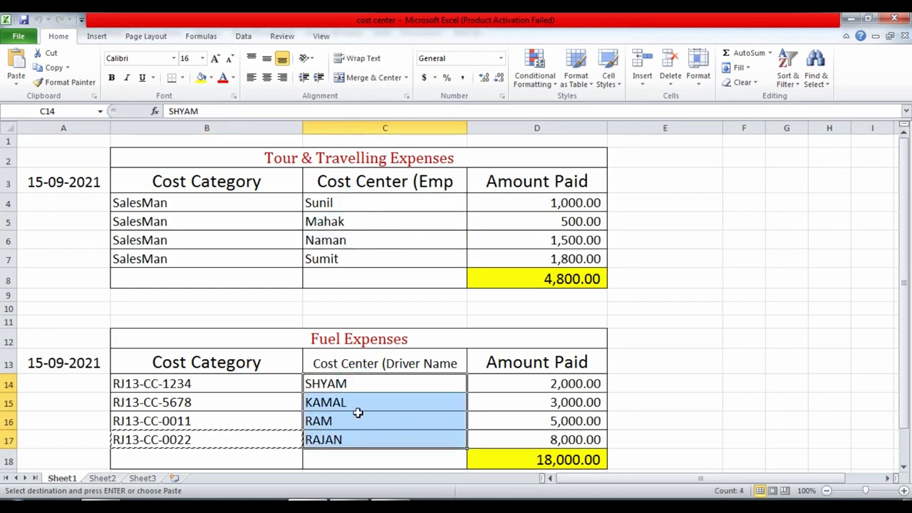
key(alt)
click(222, 183)
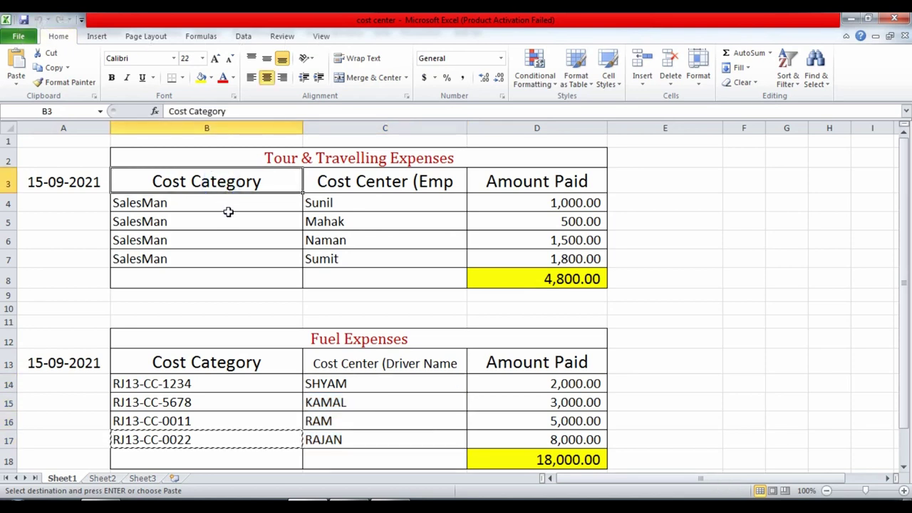
- Start a new cost centre in Busy and name it after the first employee in the Tour & Travelling Expenses table
key(alt+Tab)
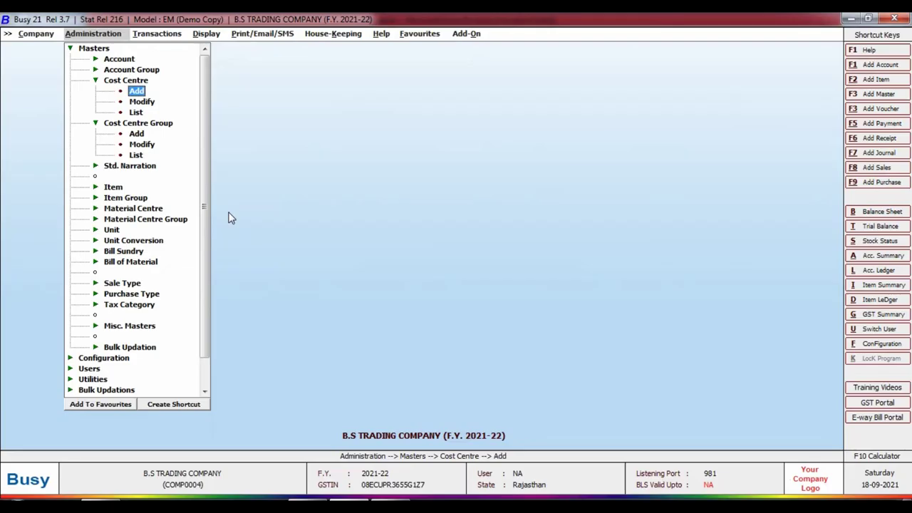
key(Return)
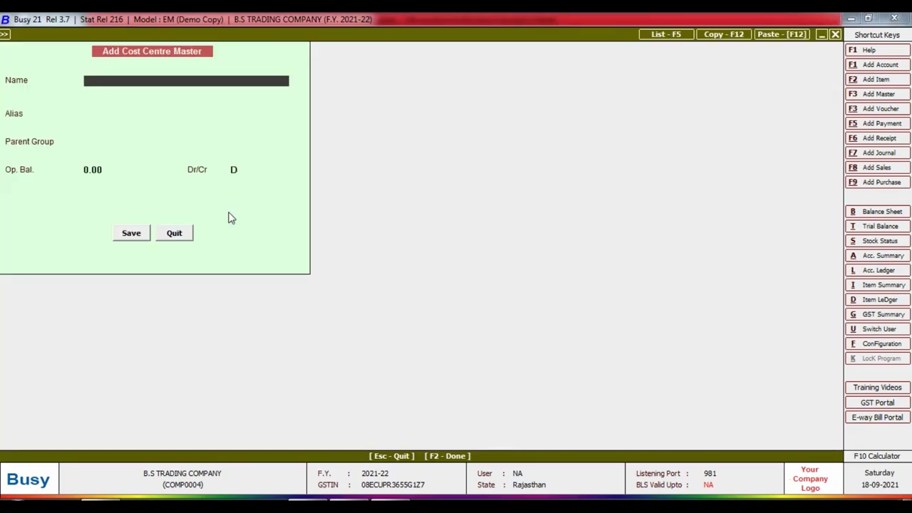
key(alt+Tab)
key(Right)
key(Down)
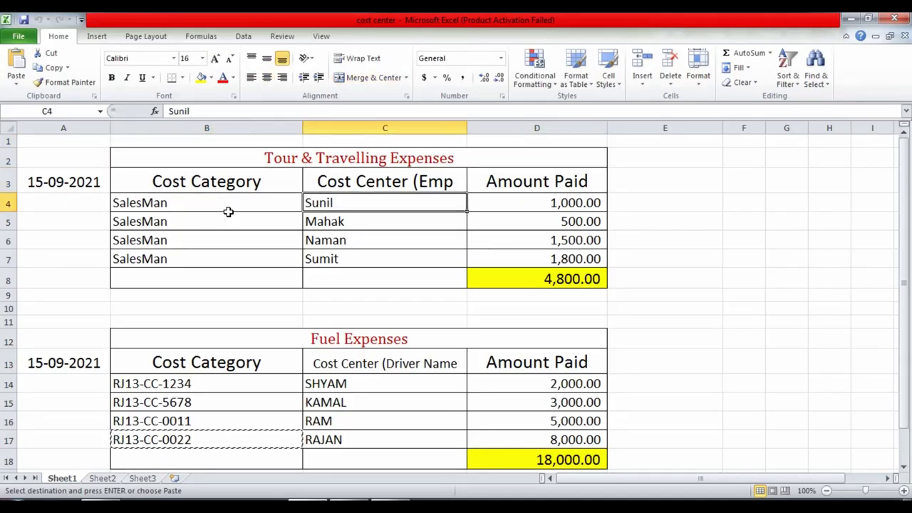
key(ctrl+c)
key(alt+Tab)
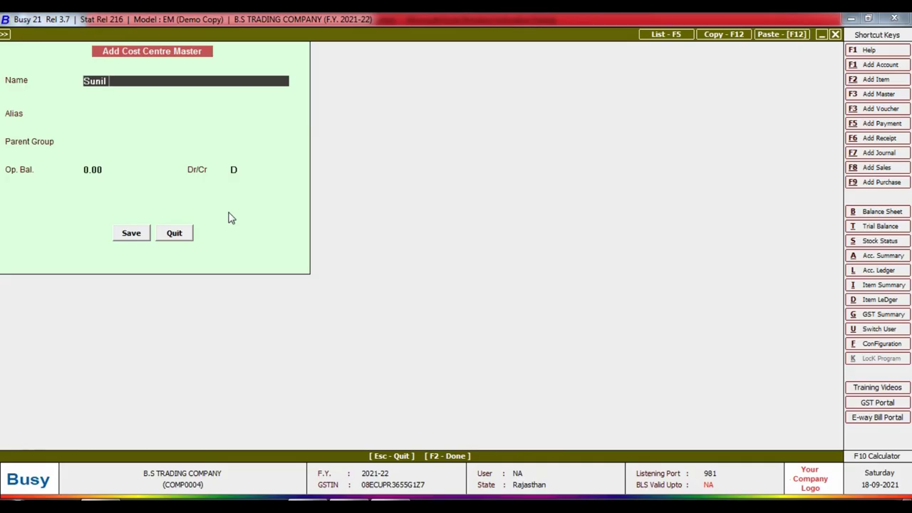
key(Return)
key(Return)
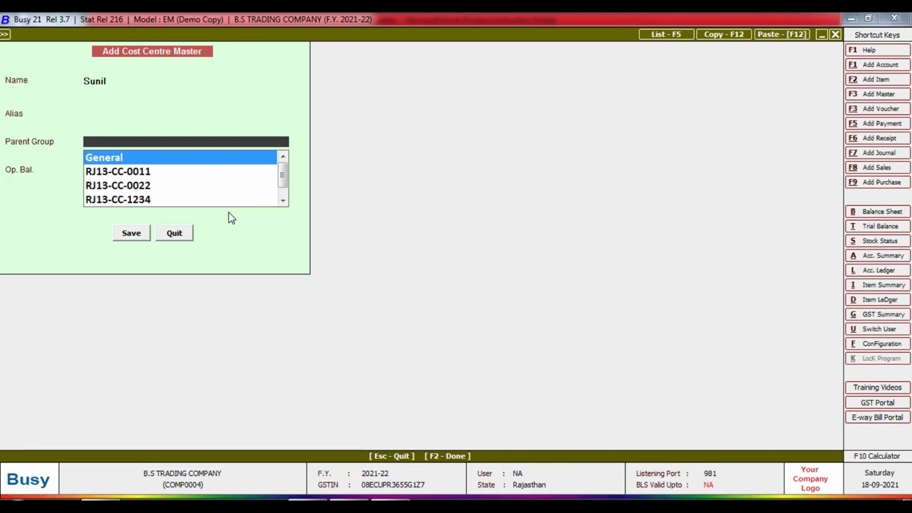
- Assign the first employee's cost centre to the parent group SalesMan and save it with a zero opening balance
key(alt+Tab)
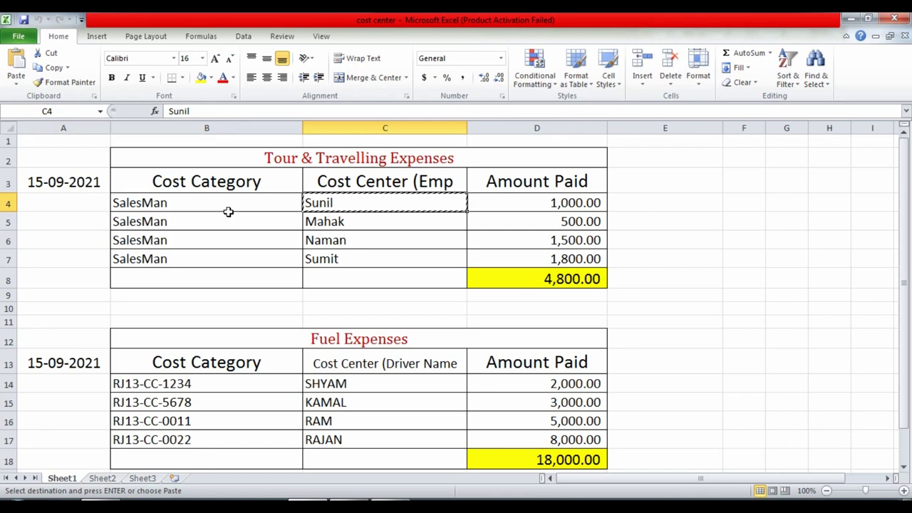
key(alt+Tab)
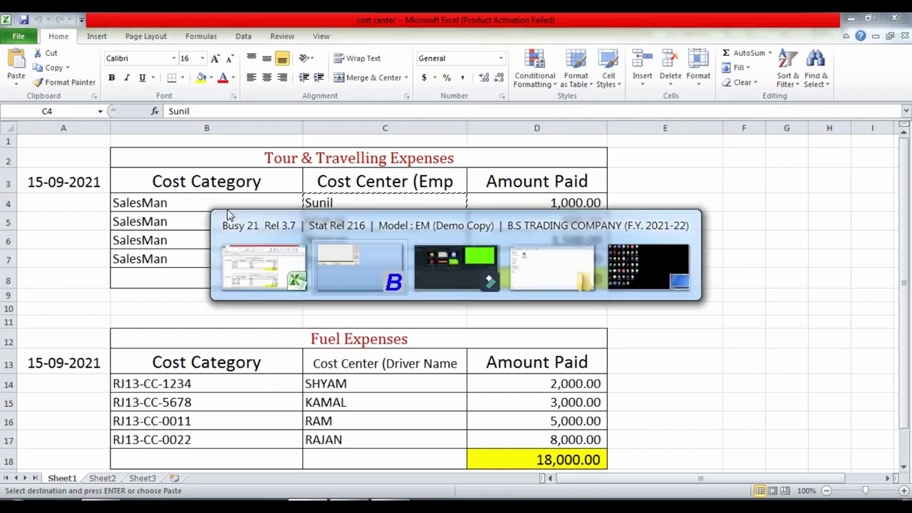
text(s)
key(Return)
key(Return)
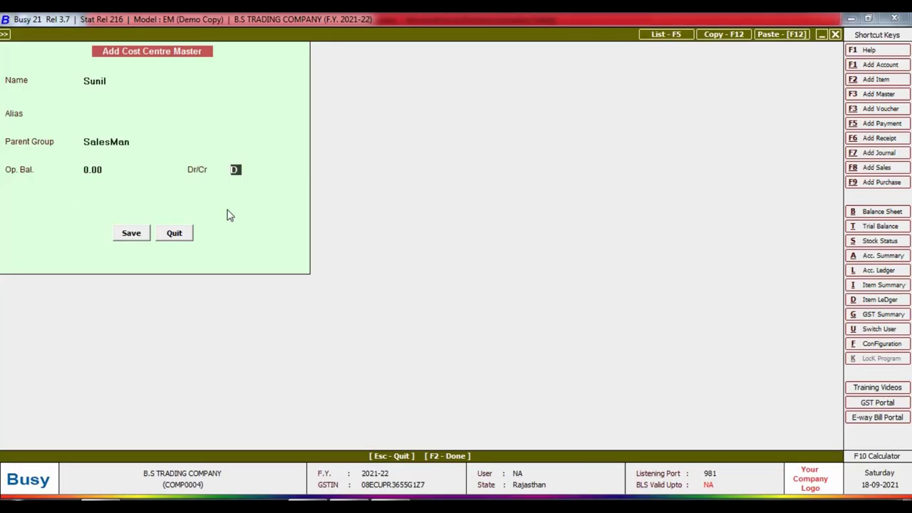
key(Return)
key(Return)
- Copy the second travelling employee's name from Excel and save it in Busy as a cost centre under SalesMan
key(alt+Tab)
key(Down)
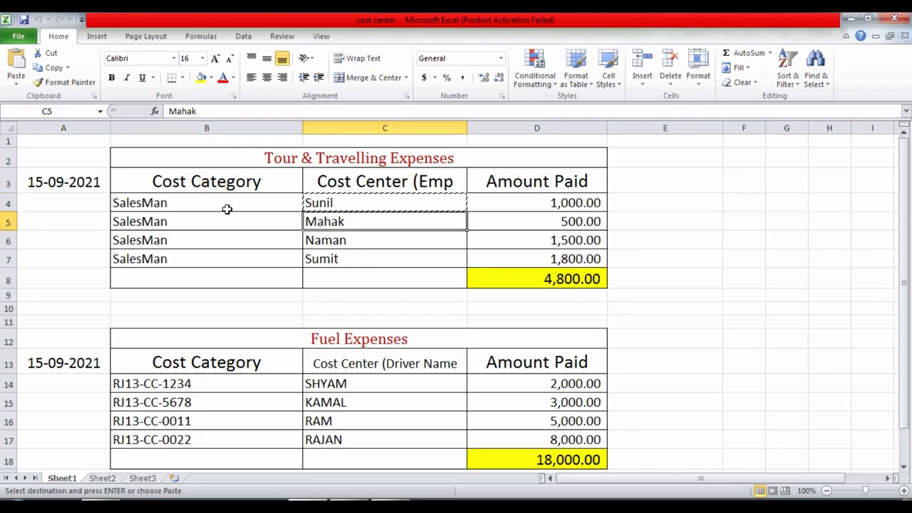
key(ctrl+c)
key(alt+Tab)
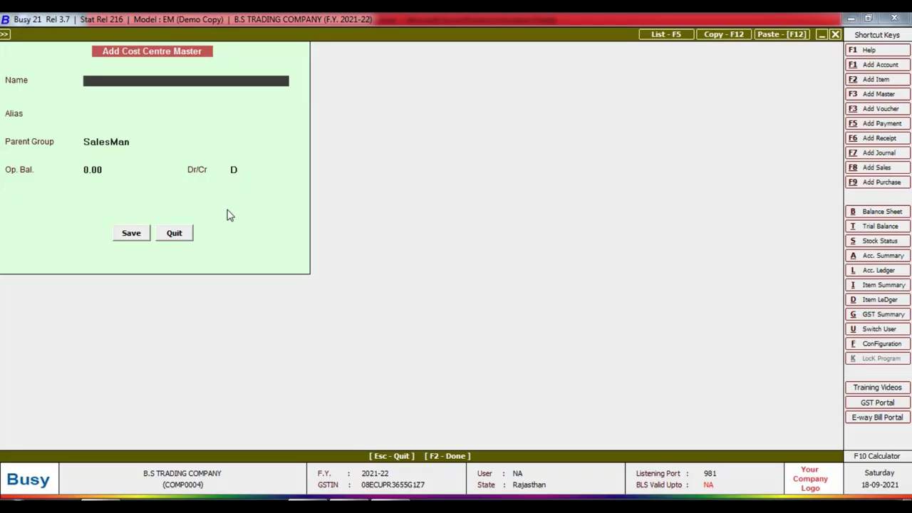
key(ctrl+v)
key(Return)
key(Return)
key(Return)
key(Return)
key(Return)
key(Return)
- Copy the third travelling employee's name from Excel and save it in Busy as a cost centre under SalesMan
key(alt+Tab)
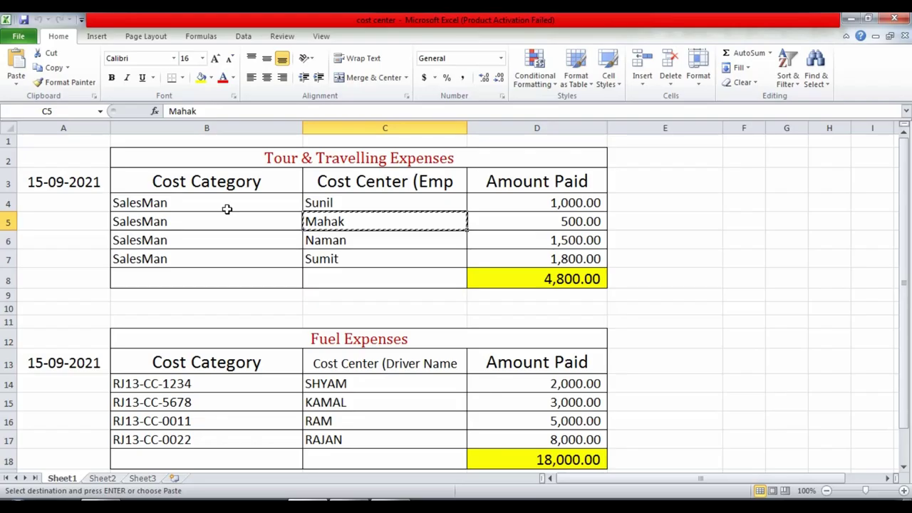
key(Down)
key(ctrl+c)
key(alt+Tab)
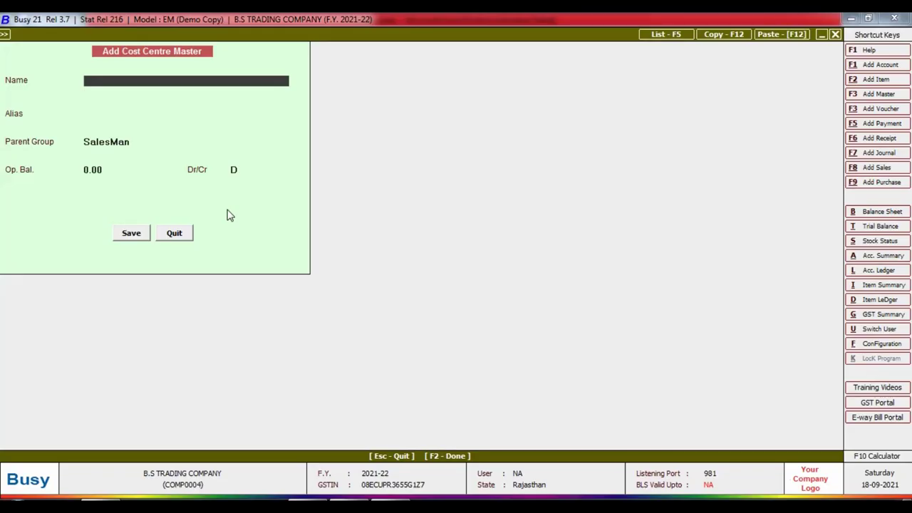
key(ctrl+v)
key(Return)
key(Return)
key(Return)
key(Return)
key(Return)
key(Return)
- Copy the fourth travelling employee's name from Excel and save it in Busy as a cost centre under SalesMan
key(alt+Tab)
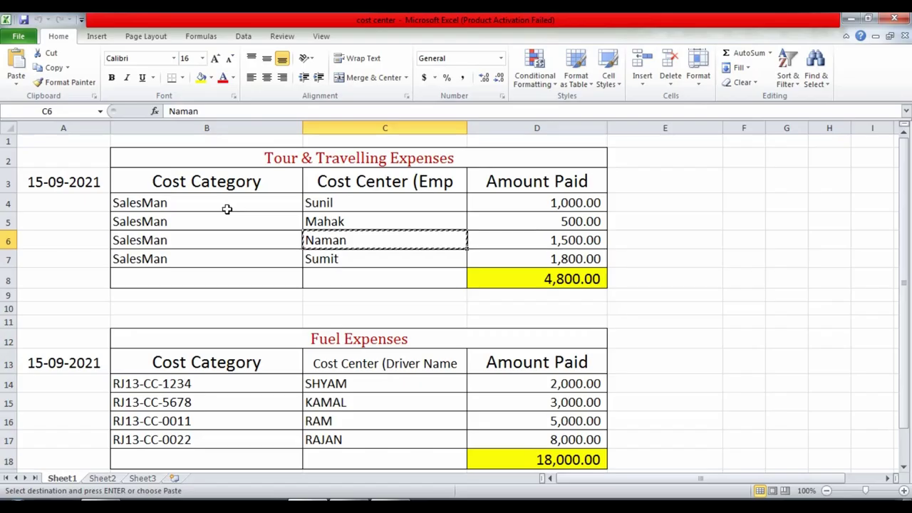
key(Down)
key(ctrl+c)
key(alt+Tab)
key(Return)
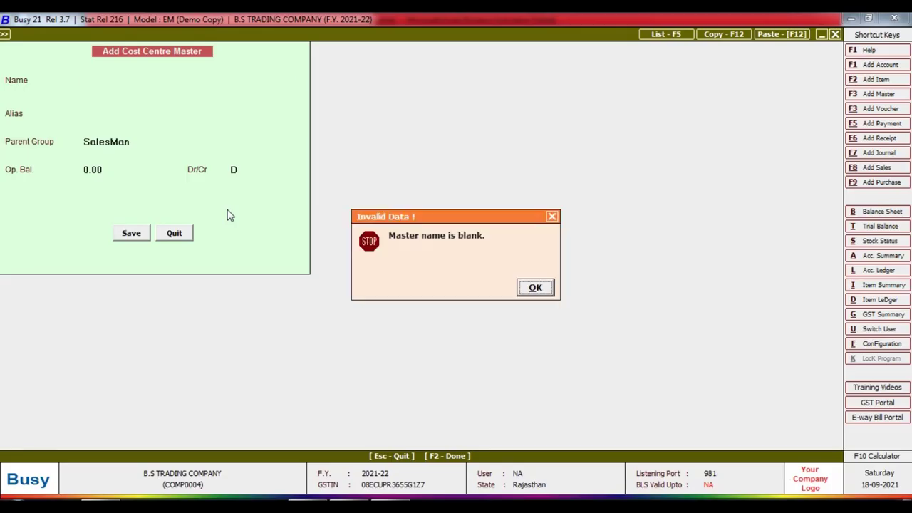
key(Return)
key(ctrl+v)
key(Return)
key(Return)
key(Return)
key(Return)
key(Return)
key(Return)
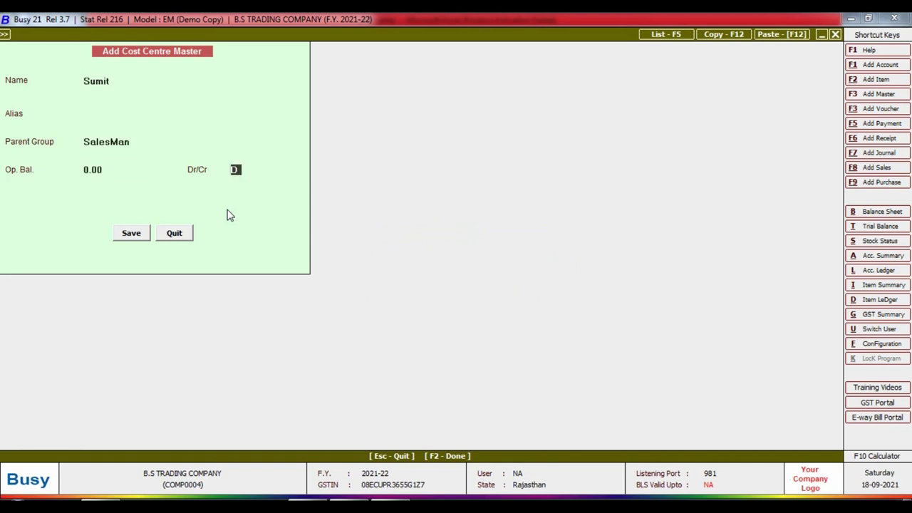
- Copy the first driver's name from the Fuel Expenses table in Excel into the name of a new Busy cost centre
key(alt+Tab)
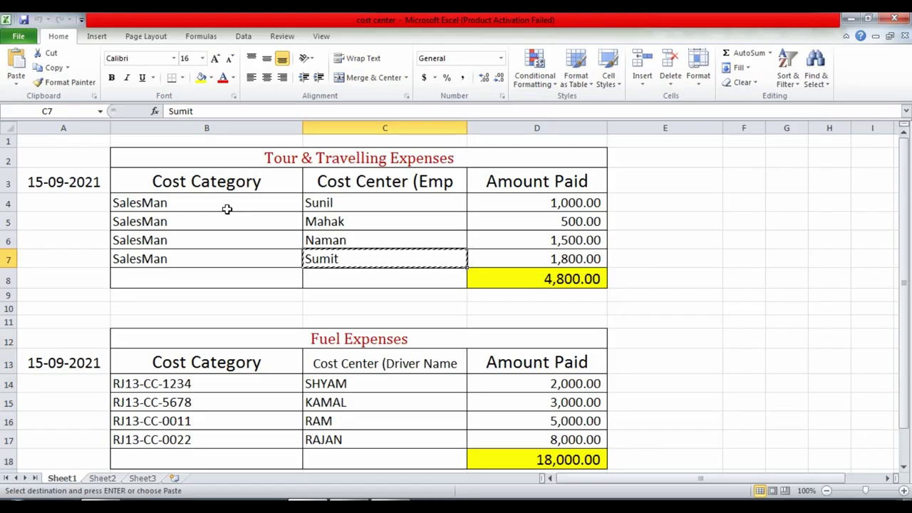
scroll(377, 242, down, 2)
click(380, 274)
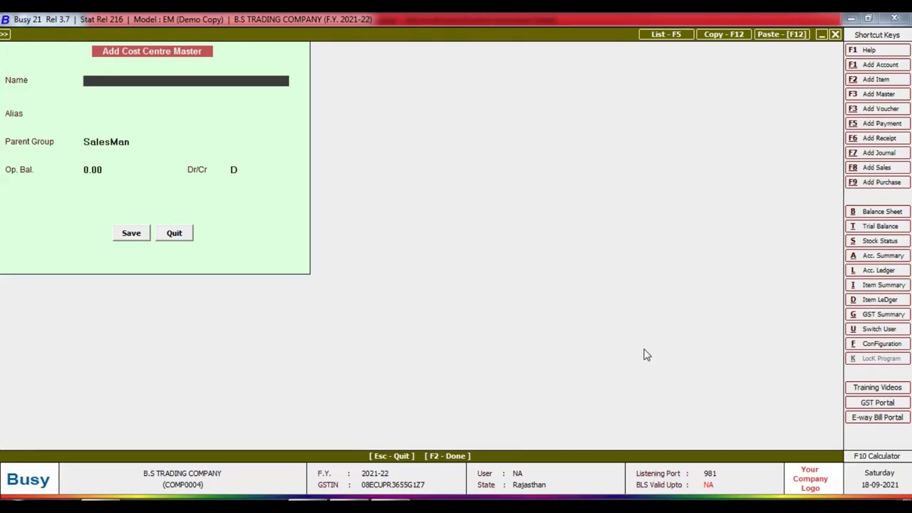
key(alt+Tab)
key(alt+Tab)
key(ctrl+v)
key(Return)
key(Return)
- Assign the first driver's cost centre to the parent group RJ13-CC-1234 and save it with a zero opening balance
key(alt+Tab)
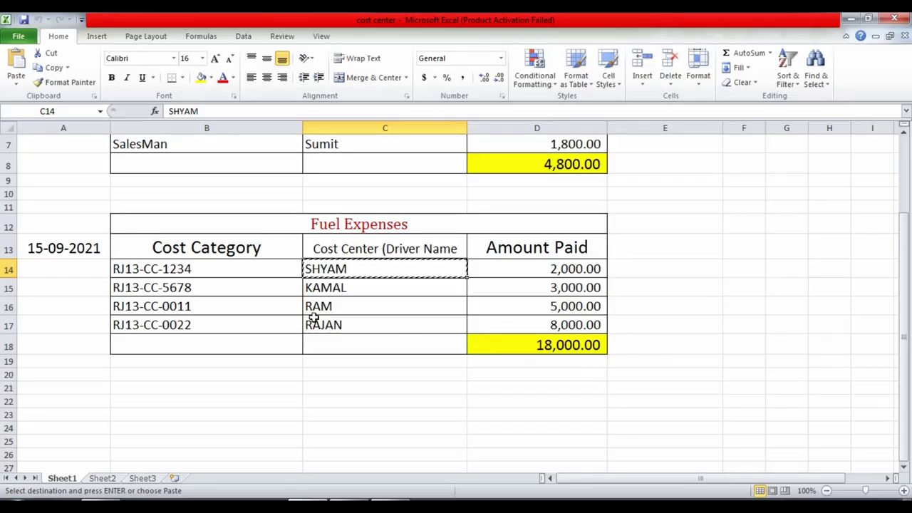
click(200, 269)
key(ctrl+c)
key(alt+Tab)
text(1)
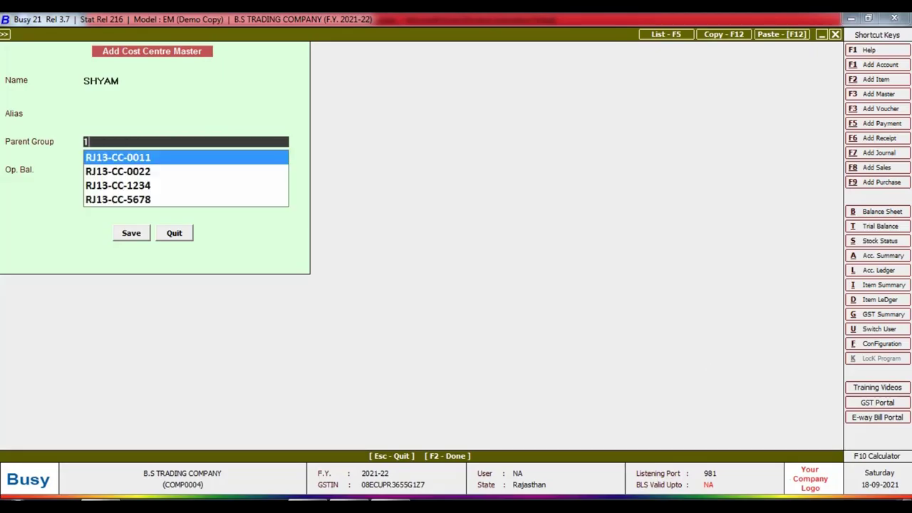
text(234)
key(Return)
key(Return)
key(Return)
key(Return)
- Copy the second driver's name from Excel into the name of the next Busy cost centre
key(alt+Tab)
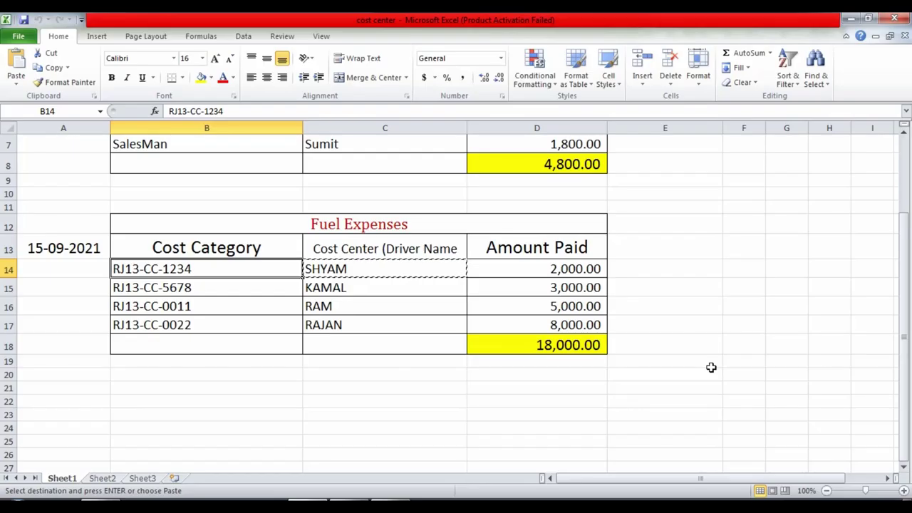
key(Down)
key(Right)
key(ctrl+c)
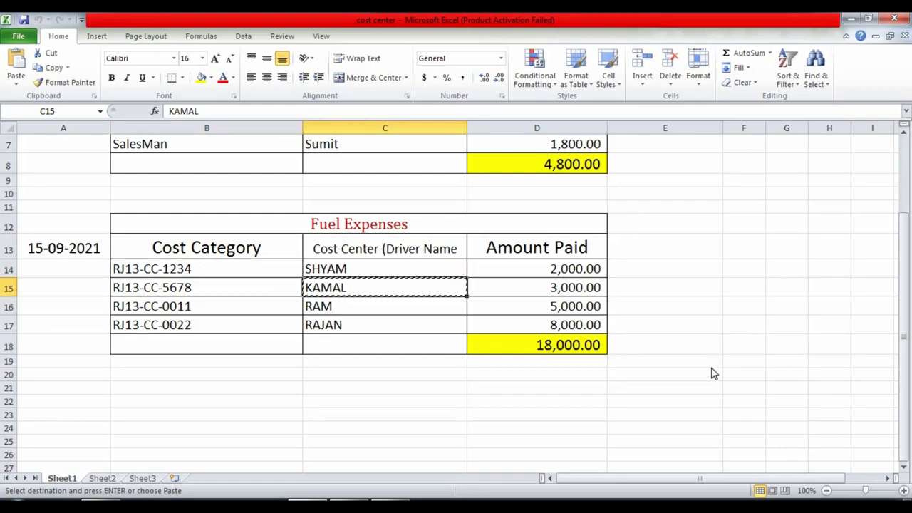
key(alt+Tab)
key(ctrl+v)
key(Return)
key(alt+Tab)
key(Left)
key(ctrl+c)
key(alt+Tab)
key(ctrl+v)
key(Return)
key(Return)
key(Return)
key(Return)
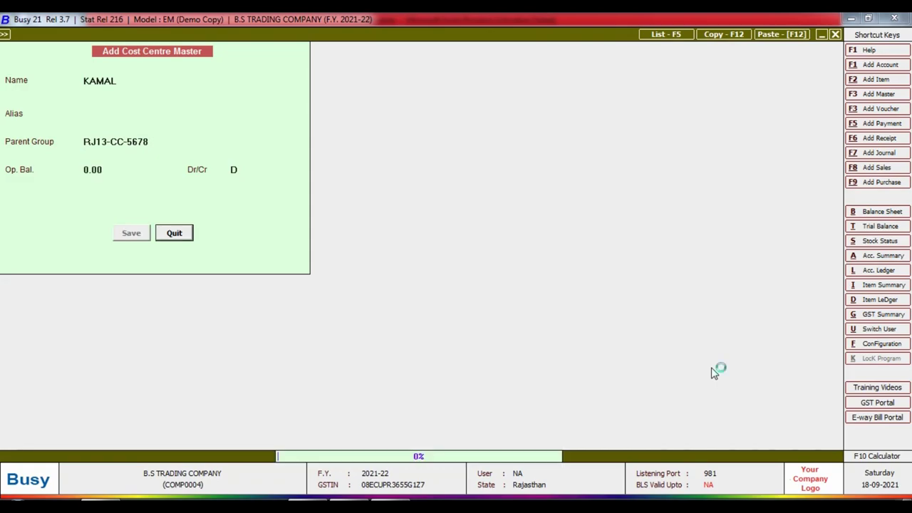
- Copy the third driver's name from Excel into the name of a new Busy cost centre
key(alt+Tab)
key(Down)
key(ctrl+c)
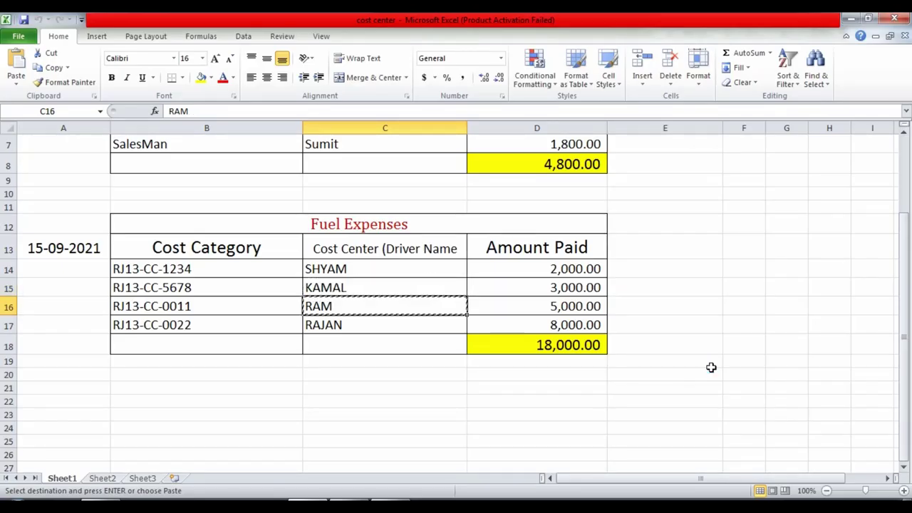
key(alt+Tab)
key(ctrl+v)
key(Return)
key(Return)
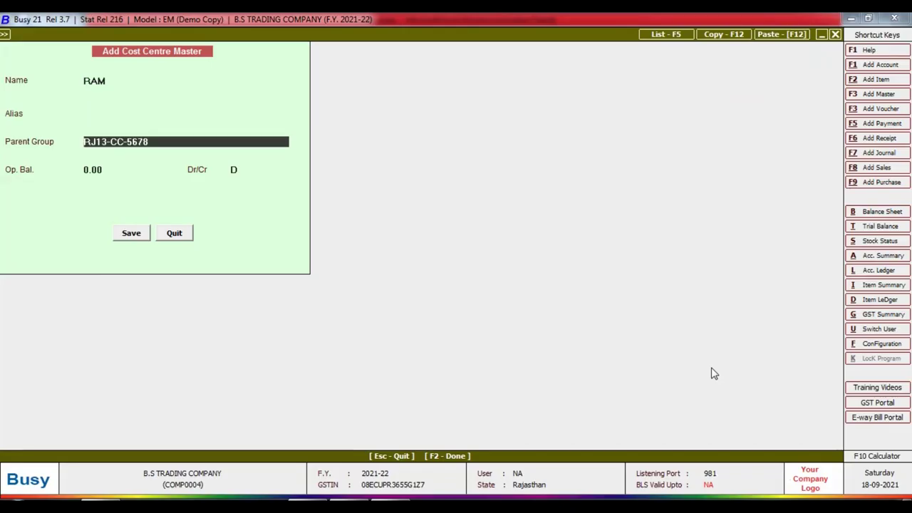
key(alt+Tab)
key(alt+Tab)
text(0011)
key(Return)
key(Return)
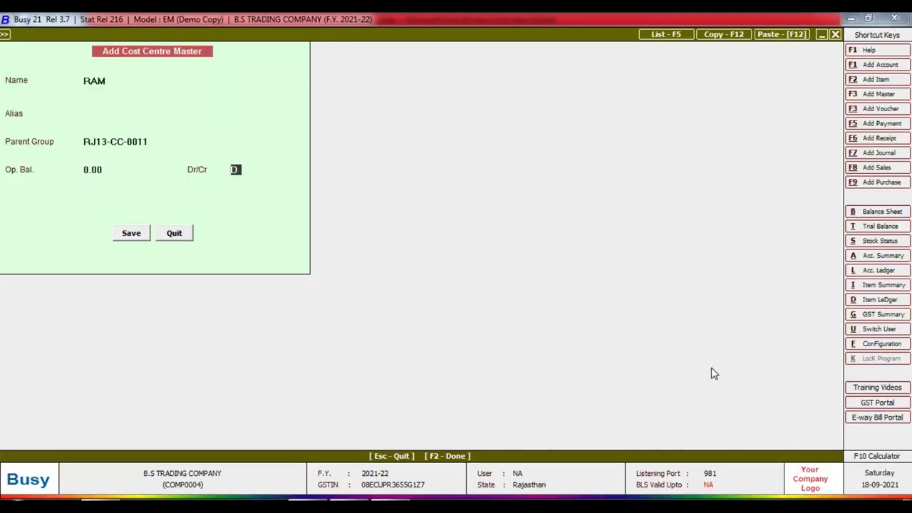
key(Return)
key(Return)
- Copy the fourth driver's name from Excel into the name of the last Busy cost centre
key(alt+Tab)
key(Down)
key(ctrl+c)
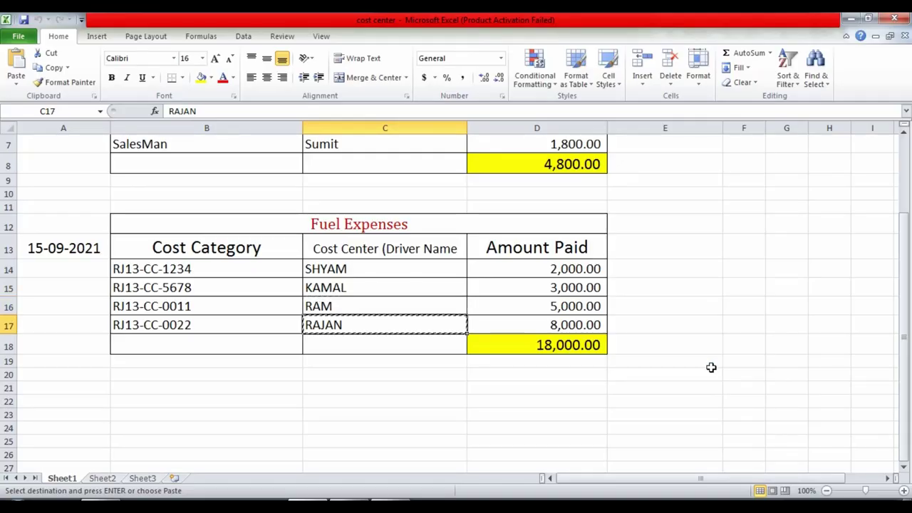
key(alt+Tab)
key(ctrl+v)
key(Return)
key(Return)
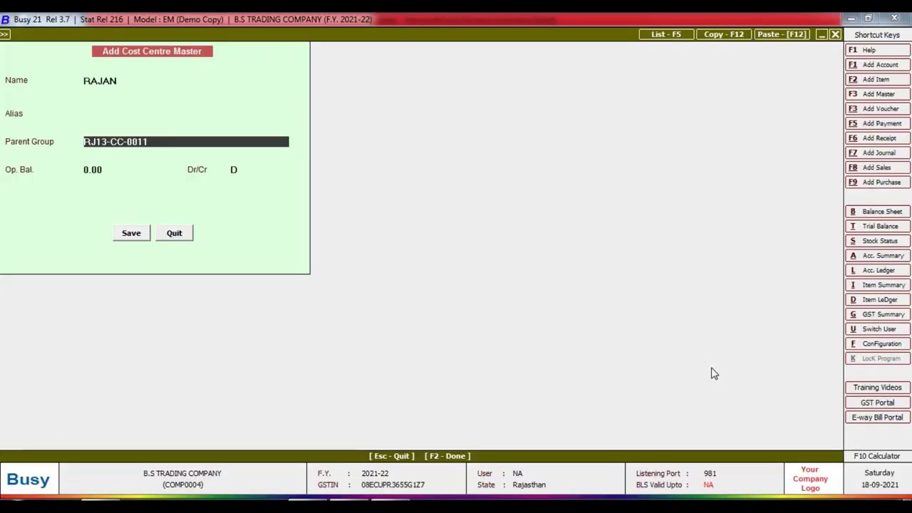
- Assign the fourth driver's cost centre to the parent group RJ13-CC-0022 and save it
text(002)
key(Return)
key(Return)
key(Return)
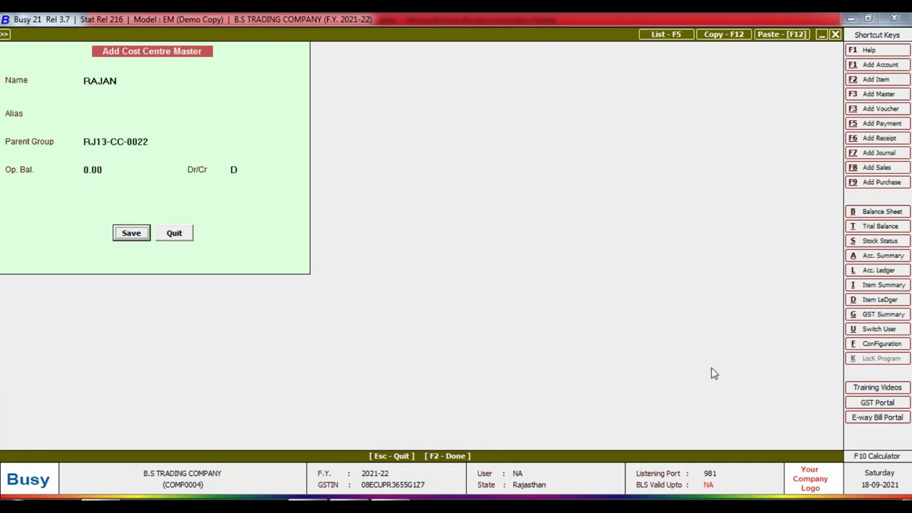
key(Return)
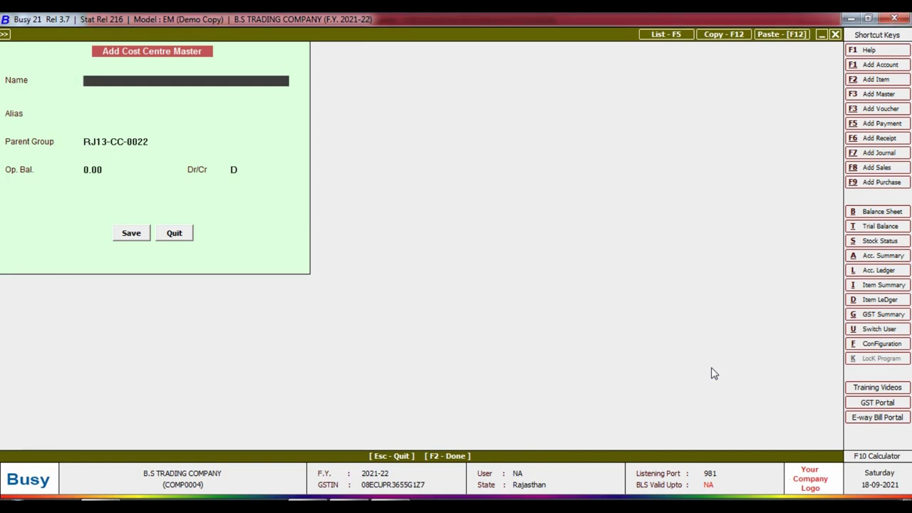
- Leave the cost centre entry form and open a new payment voucher
key(Escape)
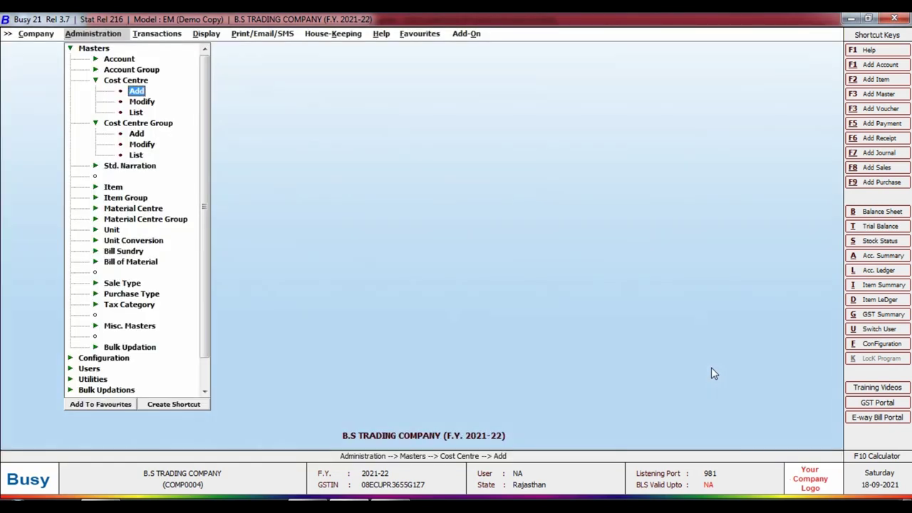
key(Escape)
key(Escape)
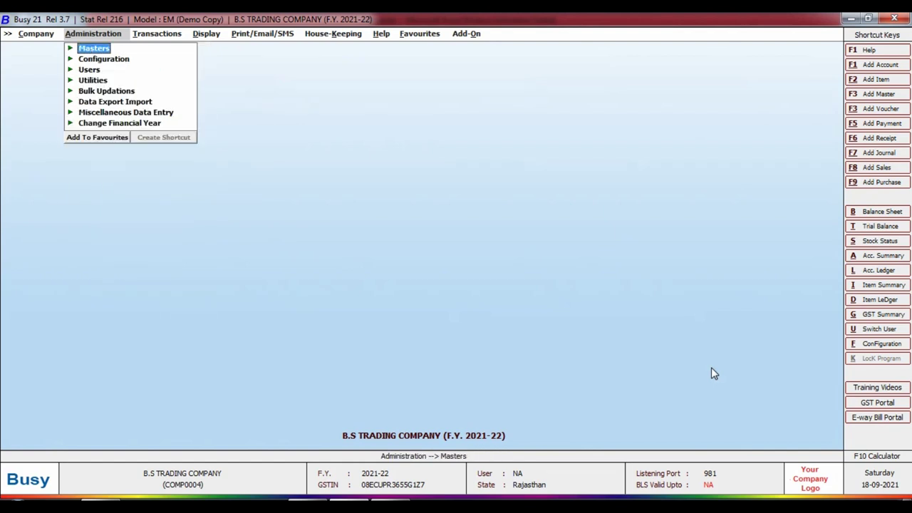
key(Right)
key(Down)
key(Down)
key(Down)
key(Down)
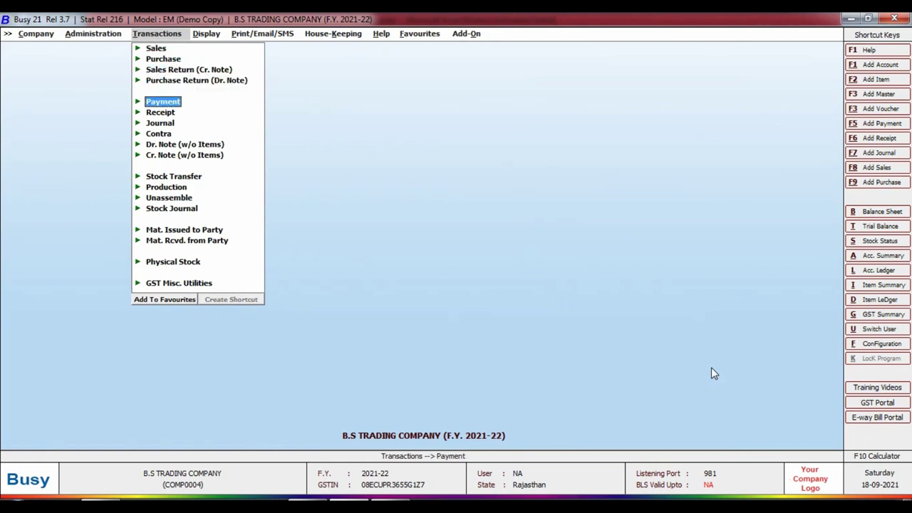
key(Return)
key(Return)
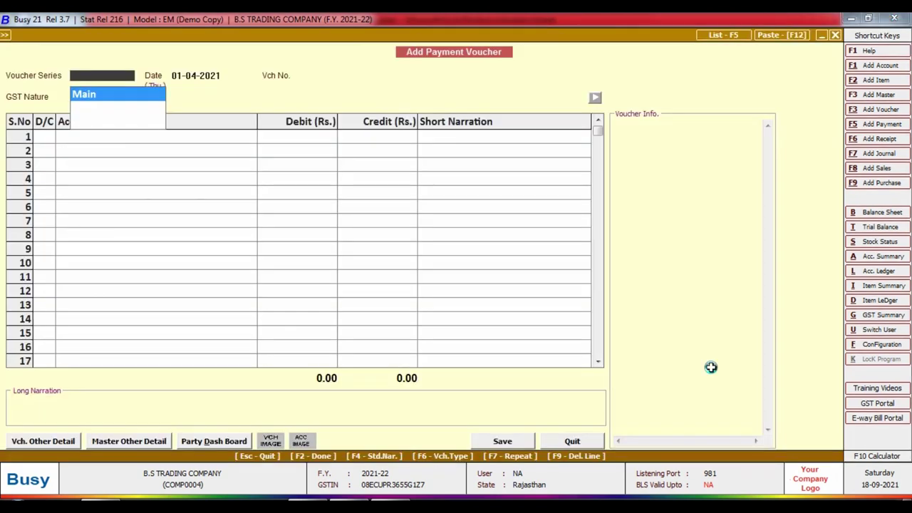
- Check the Tour & Travelling Expenses table in Excel and set the Busy voucher series to Main and GST nature to Not Applicable
key(alt+Tab)
scroll(734, 289, up, 2)
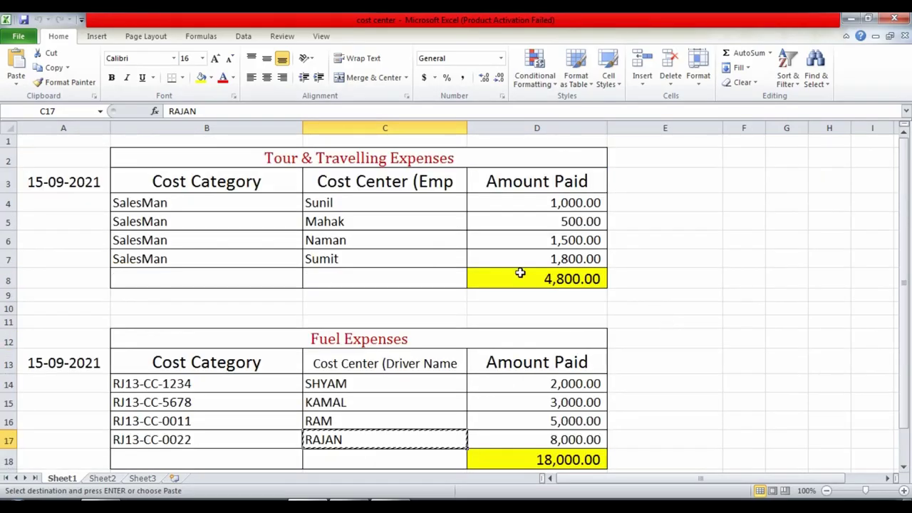
click(278, 153)
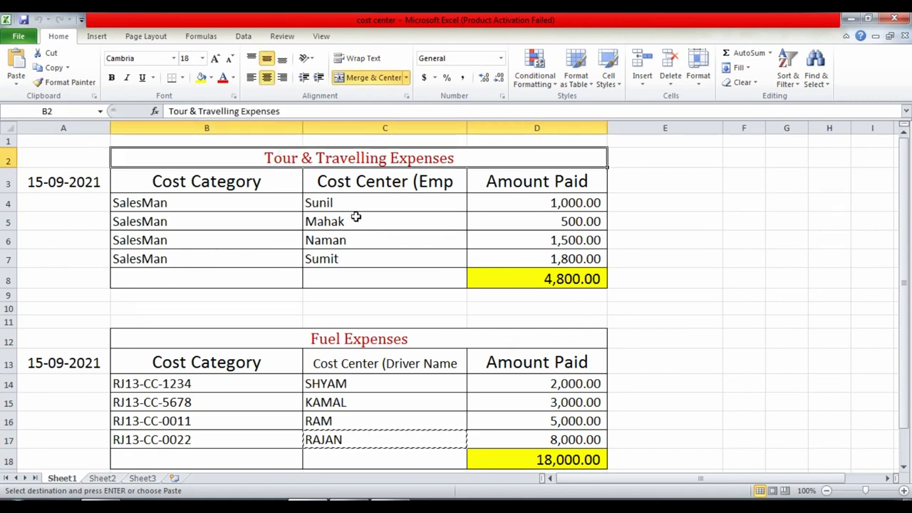
key(alt+Tab)
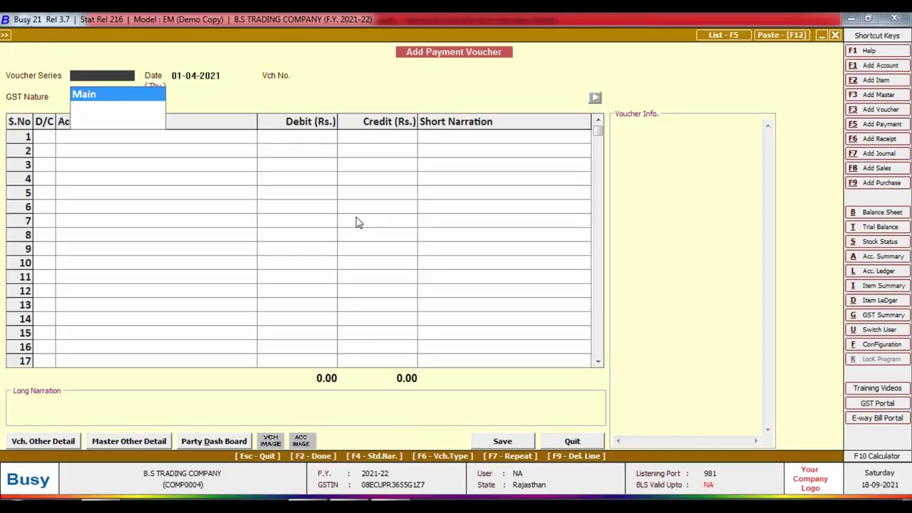
key(Return)
key(alt+Tab)
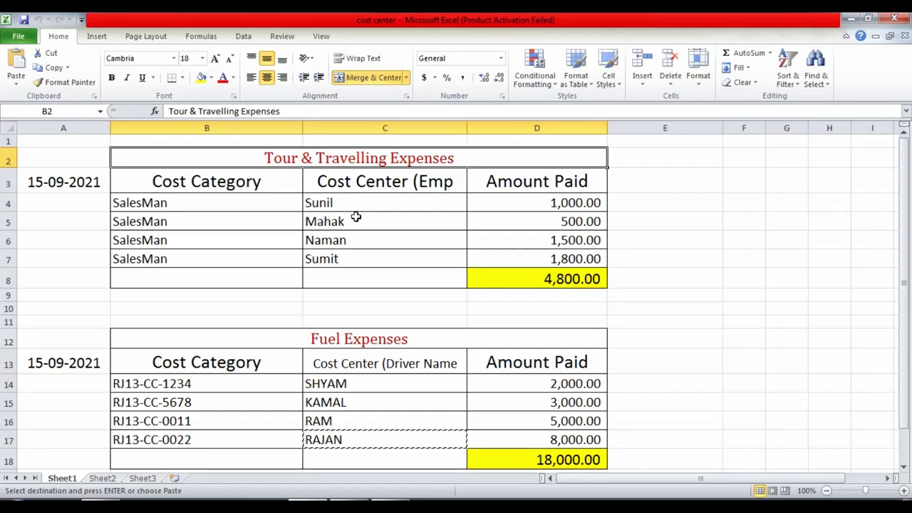
key(alt+Tab)
key(Return)
key(Return)
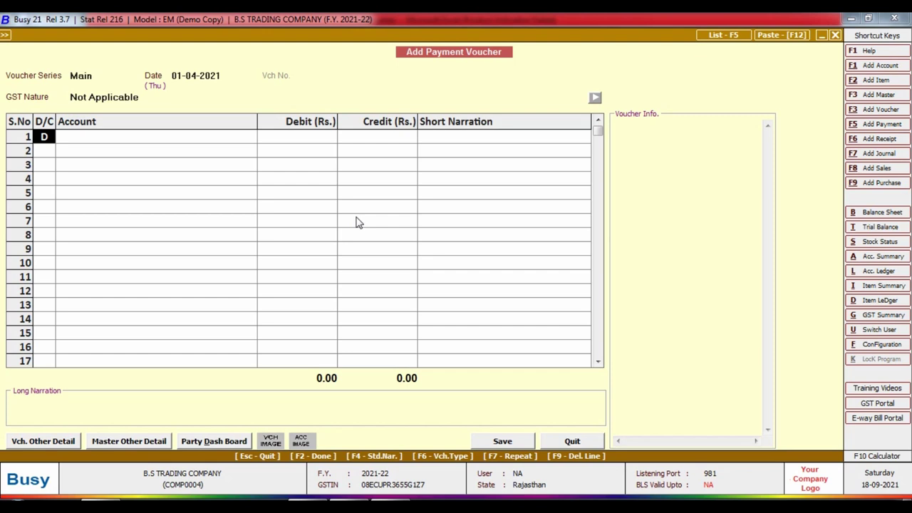
- Make the voucher's first line a debit and open a new account master from its account field
key(Return)
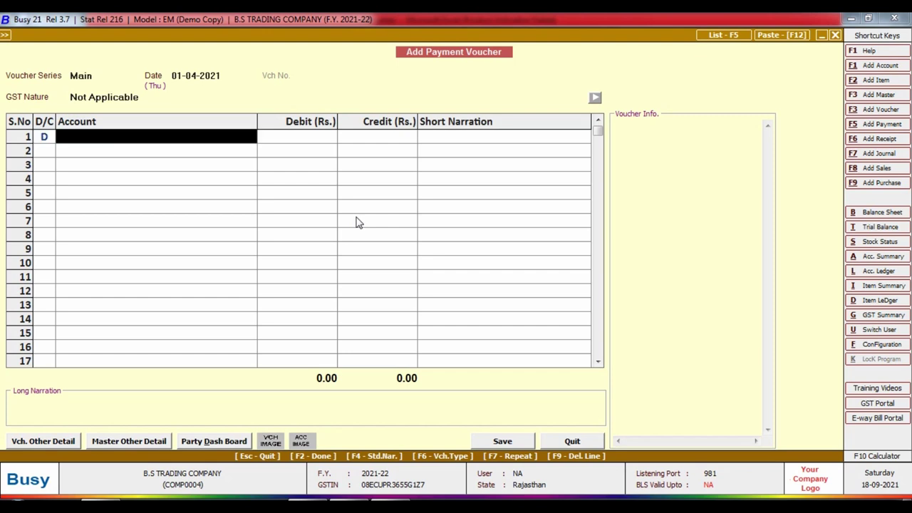
text(fu)
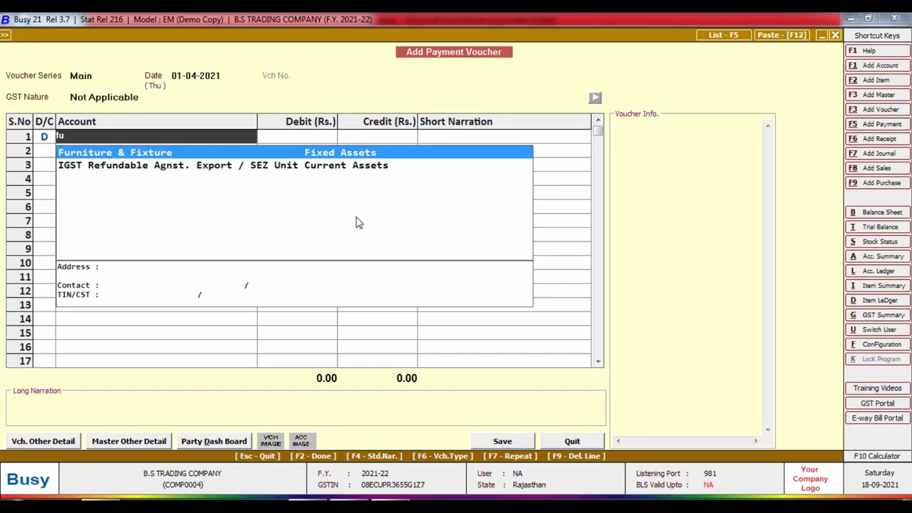
key(F1)
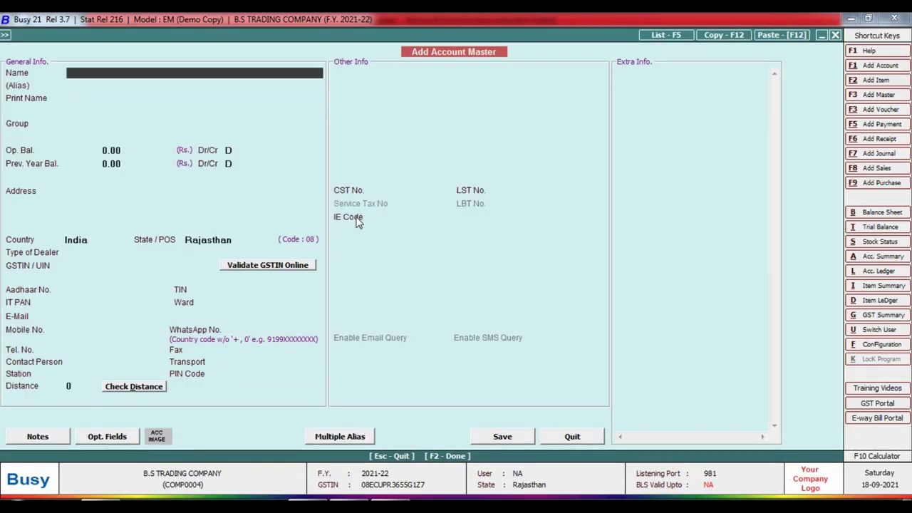
text(fue)
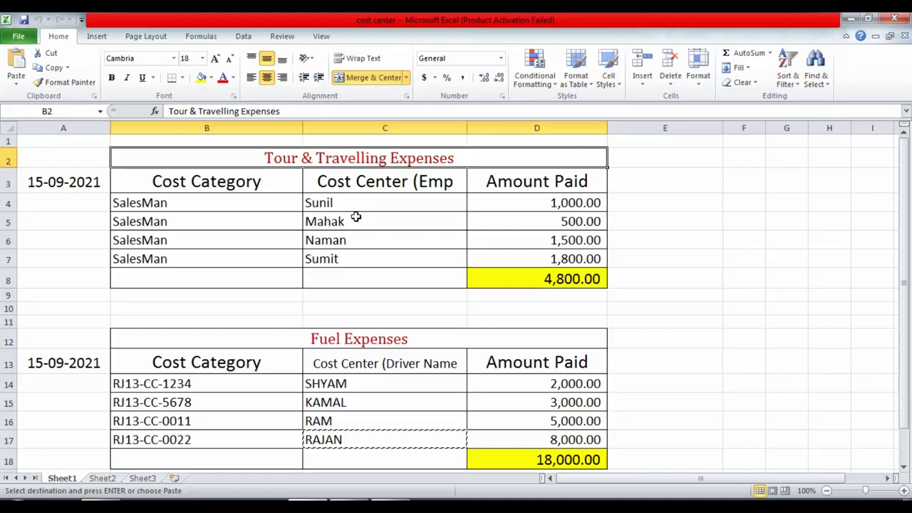
key(BackSpace)
key(BackSpace)
key(BackSpace)
key(BackSpace)
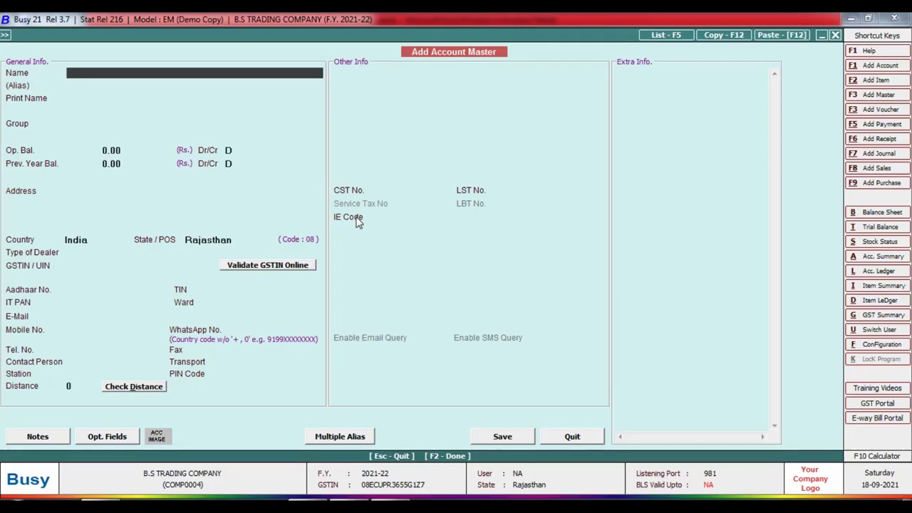
- Name the account Tour And Travelling Exp, put it under Expenses (Indirect/Admn.), and enable allocating its amount to cost centres
text(tour and travelling exp)
key(Return)
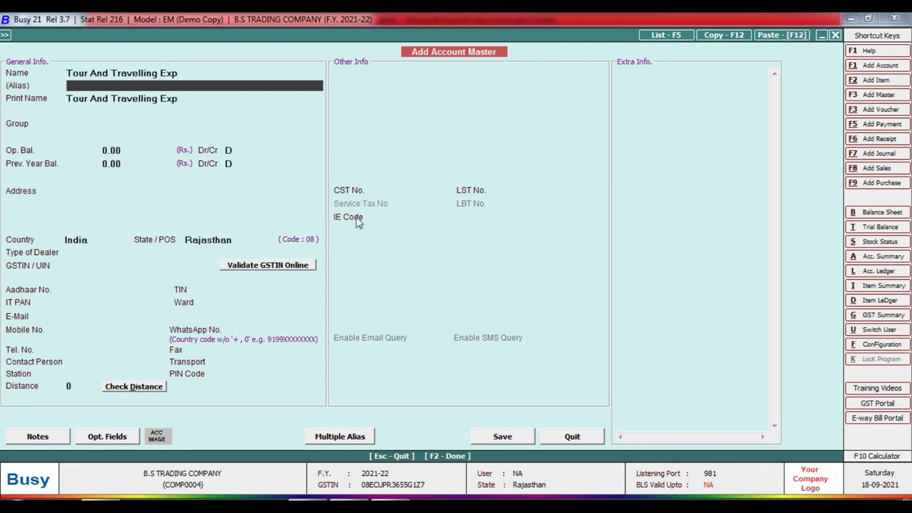
key(Return)
key(Return)
text(ind)
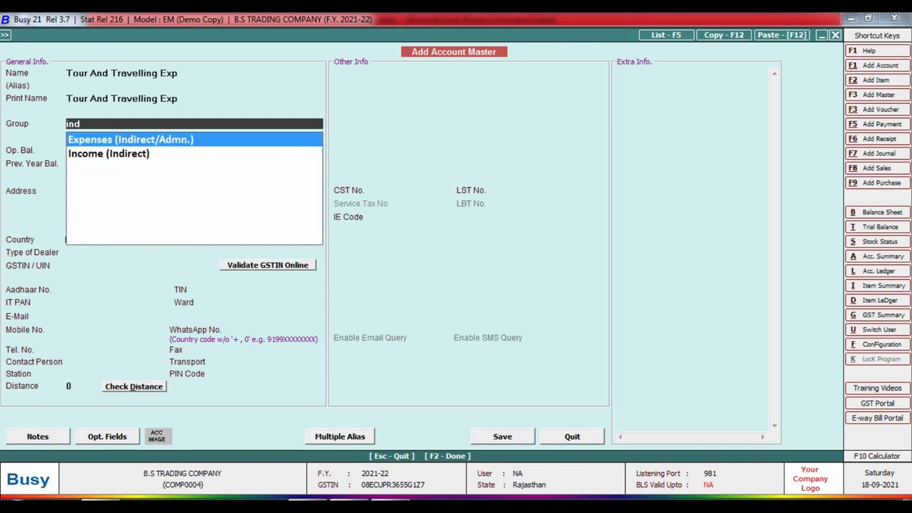
key(Return)
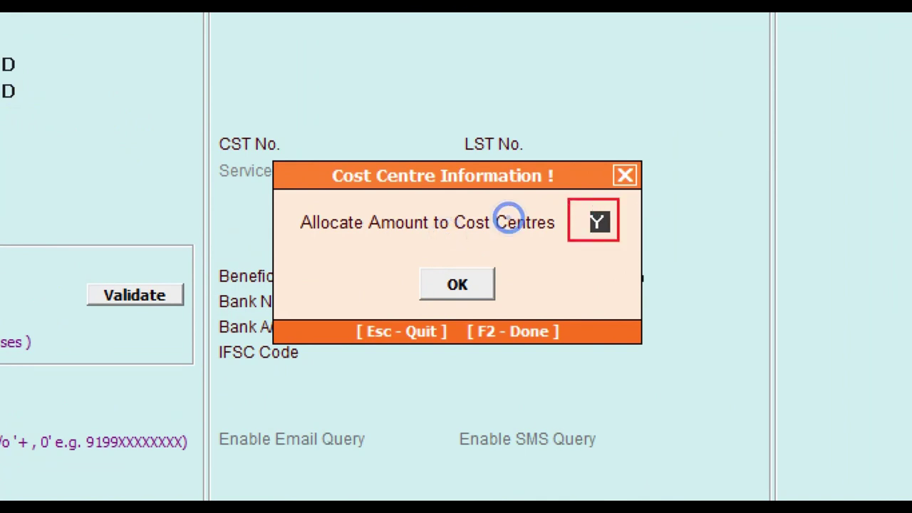
key(Return)
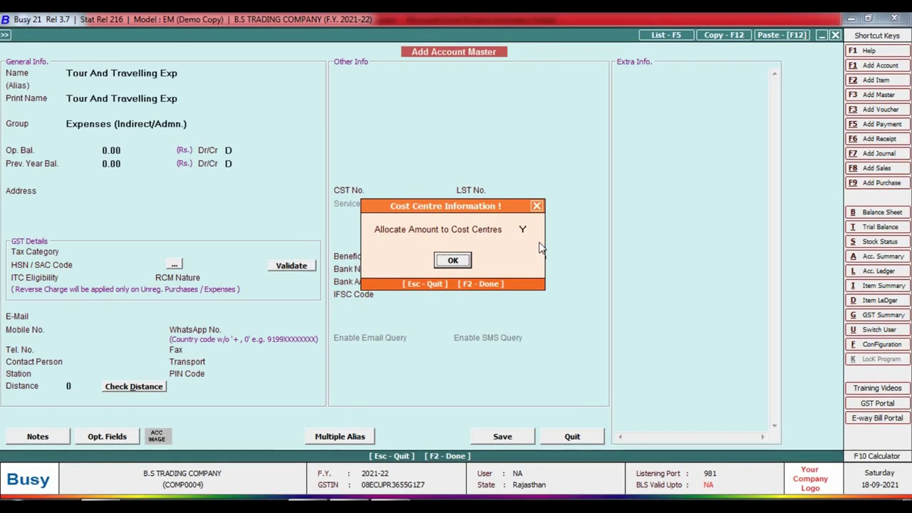
key(Return)
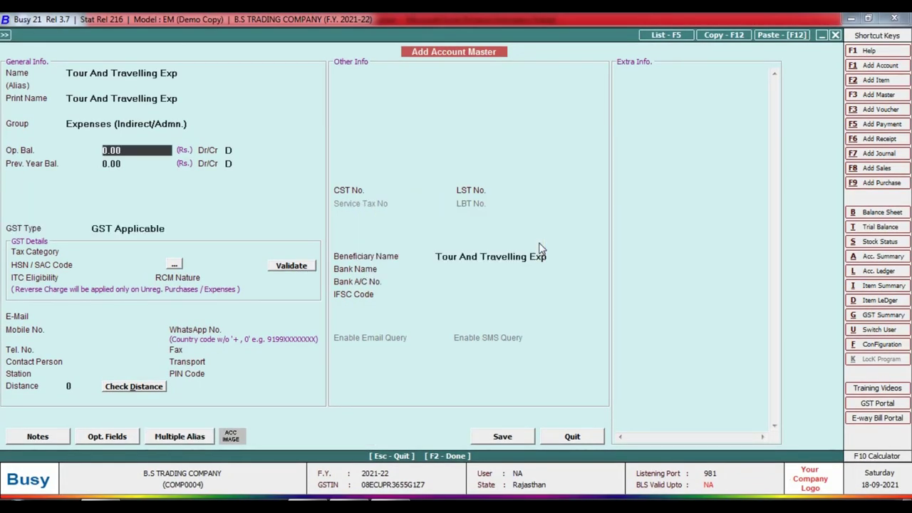
- Set the account's GST type to GST Not Applicable and save the account master
key(Return)
key(Return)
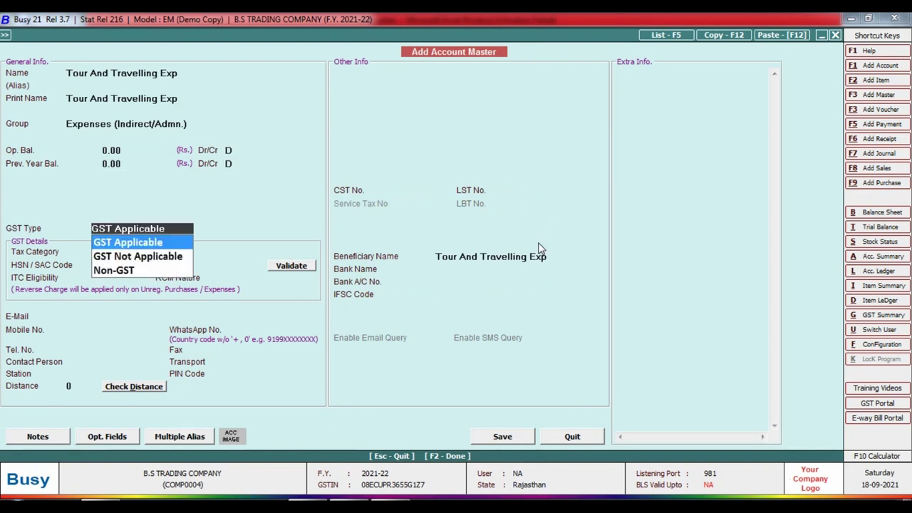
key(Down)
key(Return)
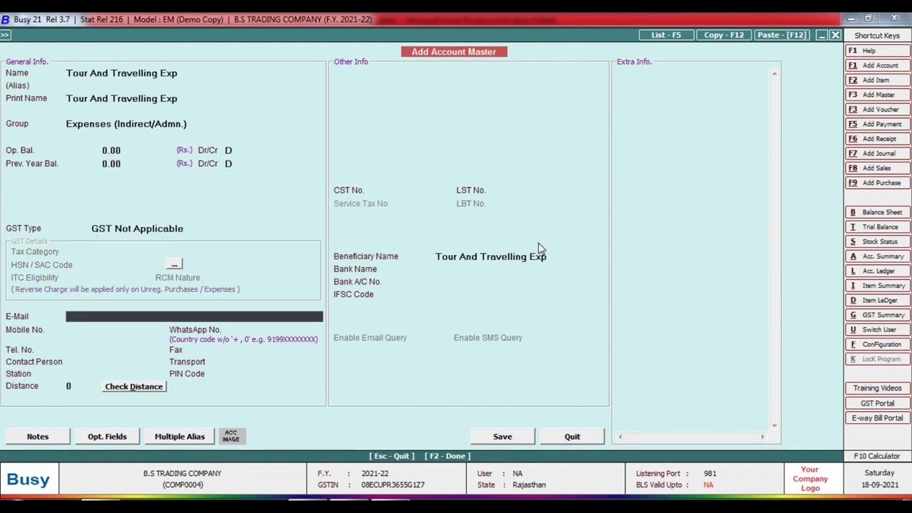
click(524, 437)
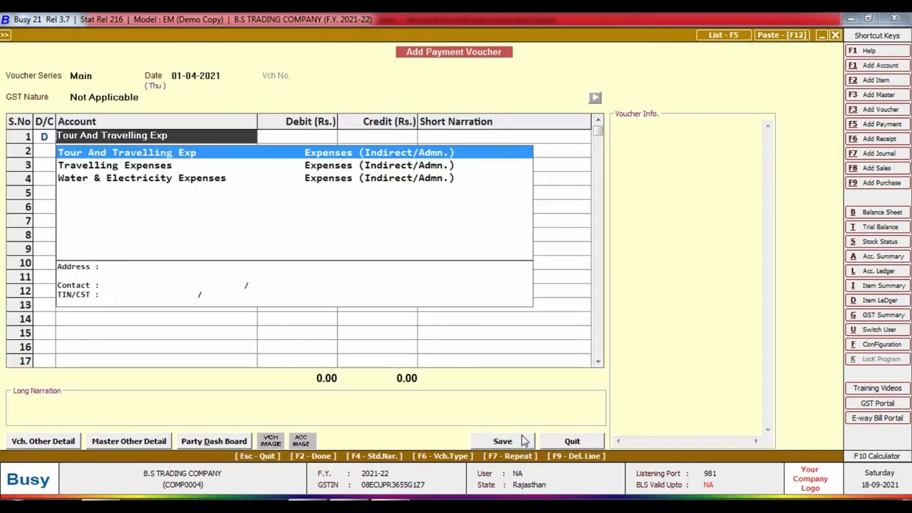
- Use Tour And Travelling Exp on the first voucher line and debit it with 4,800, the table total in Excel
key(Return)
key(alt+Tab)
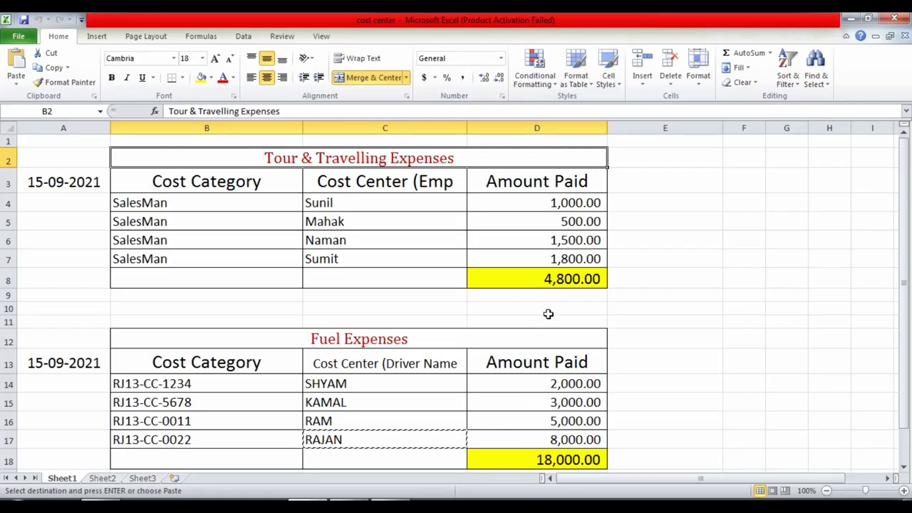
click(544, 280)
key(alt+Tab)
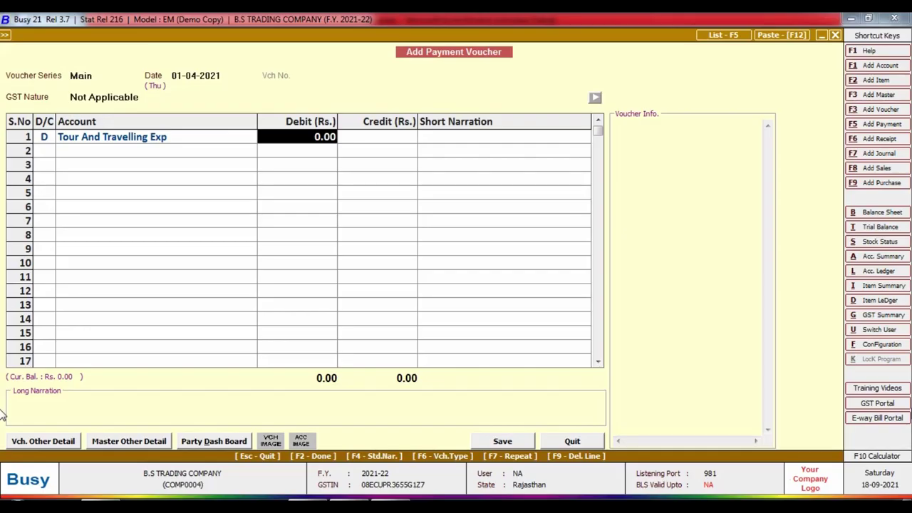
text(4800)
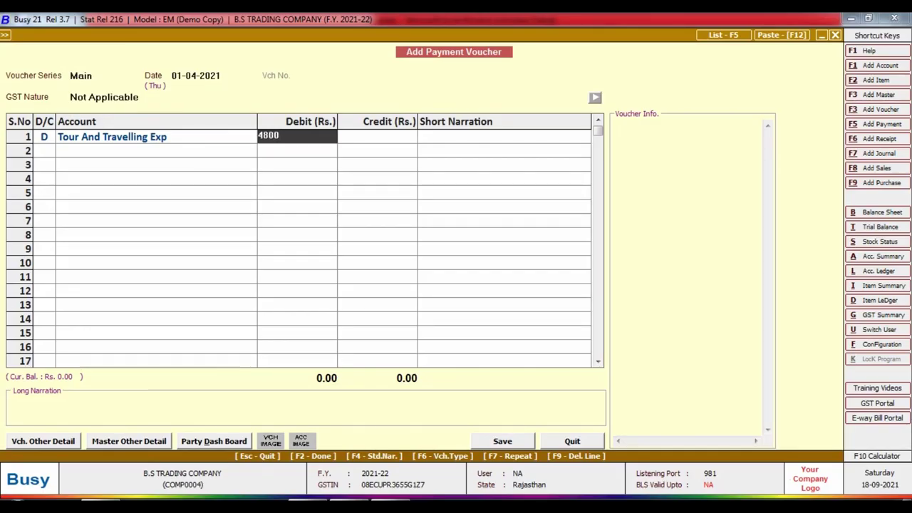
key(Return)
key(Return)
key(Return)
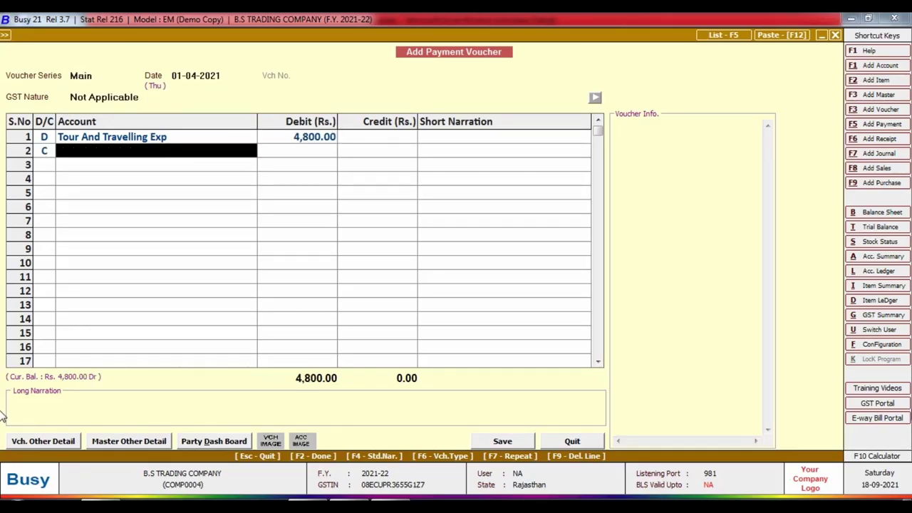
- Credit the Cash account with 4,800 on the second voucher line and finish the line entries
text(cas)
key(Return)
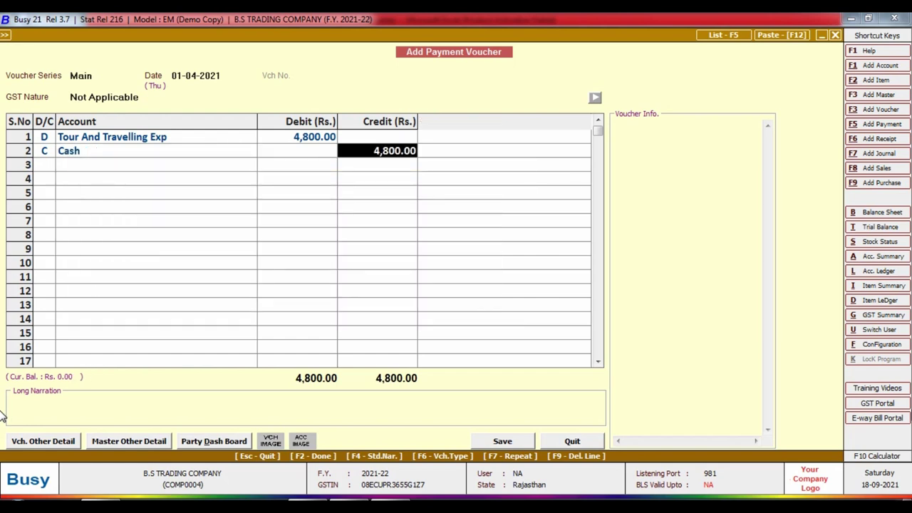
key(Return)
key(Return)
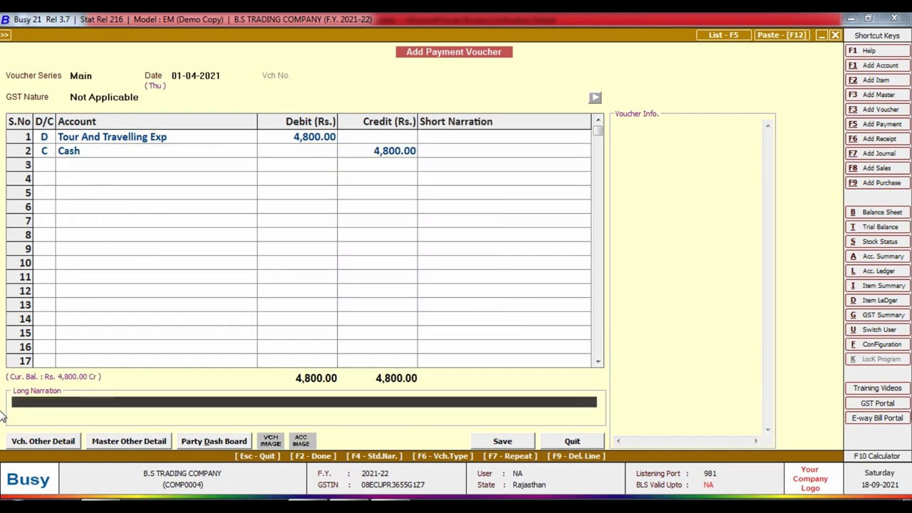
- Add the short narration Dn 1 to the Tour And Travelling Exp line
click(443, 136)
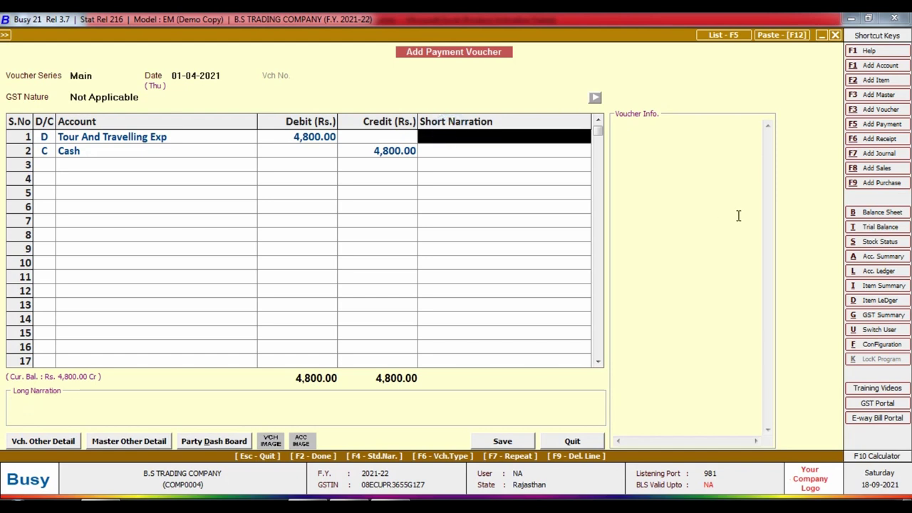
text(dn)
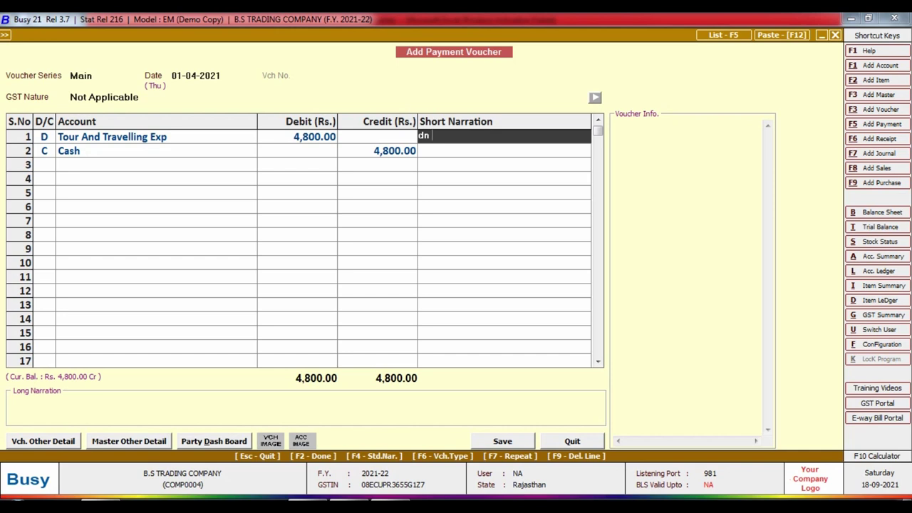
text( 11)
key(Return)
key(Return)
key(Return)
key(Return)
key(Return)
key(Return)
key(Return)
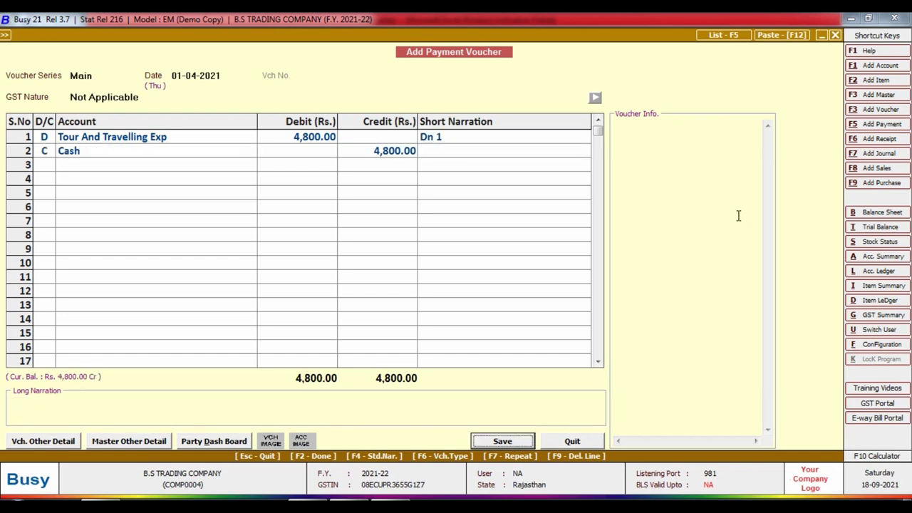
- Start saving the voucher to bring up the cost centre allocation for Tour And Travelling Exp
key(Return)
key(Left)
key(Return)
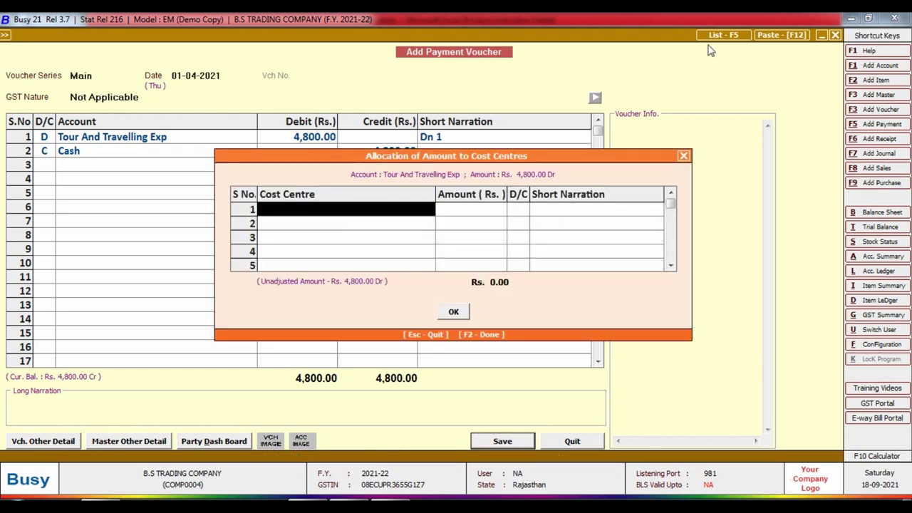
- Check the first salesman in the Excel travelling table and choose that cost centre in the first allocation row in Busy
click(340, 220)
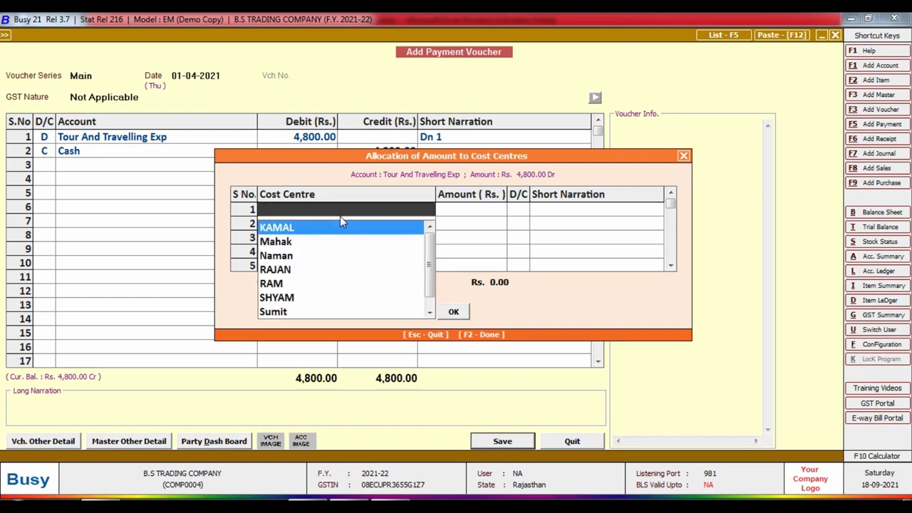
key(alt+Tab)
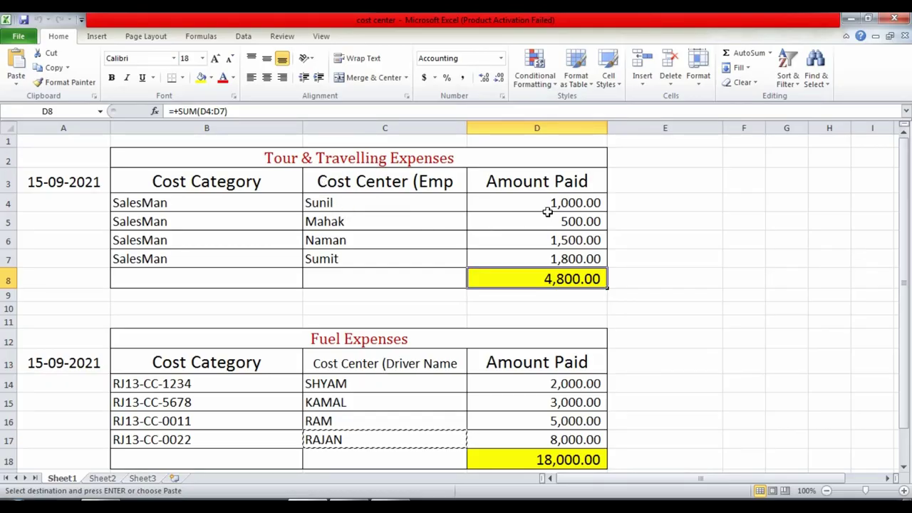
click(383, 216)
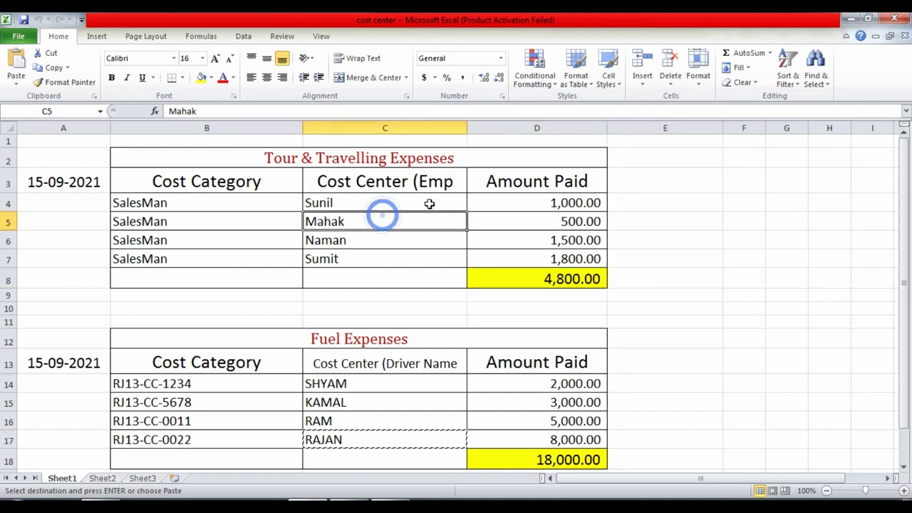
click(425, 203)
key(alt+Tab)
text(su)
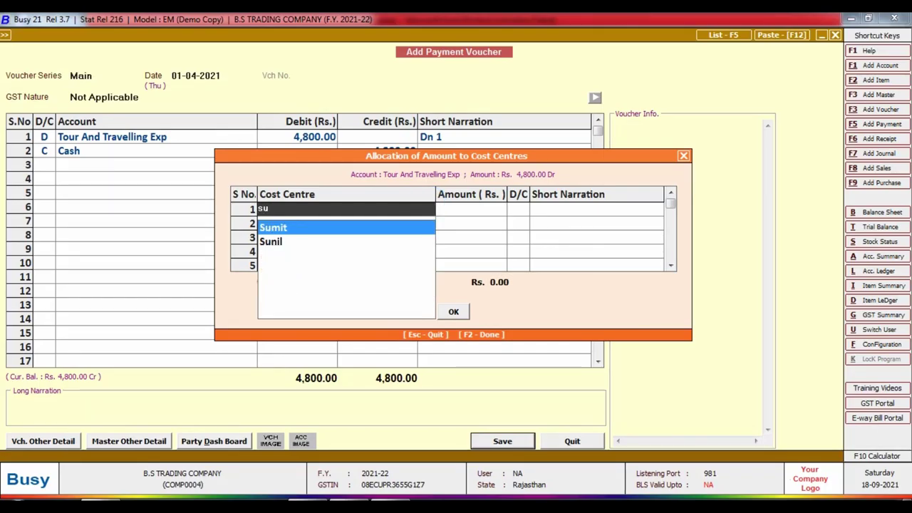
key(Down)
key(Return)
- Allocate 1,000 as a debit to the first salesman's cost centre, matching the Excel amount
key(alt+Tab)
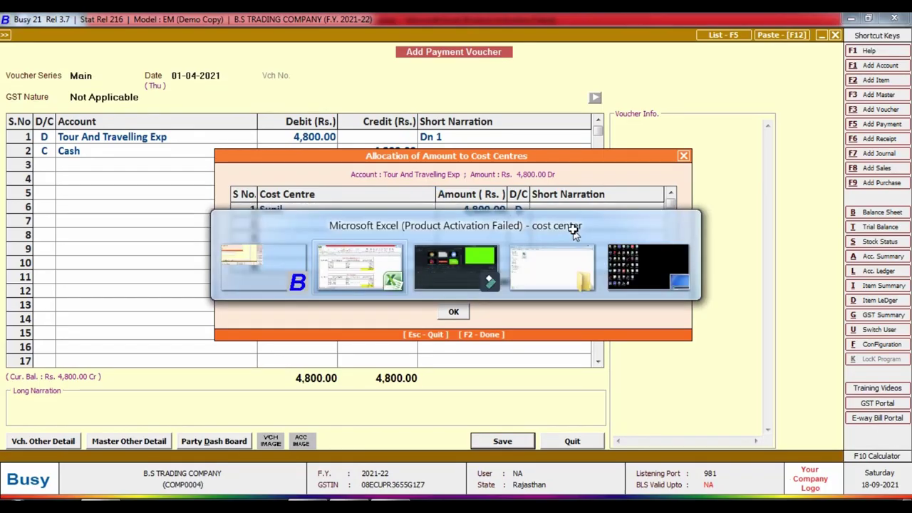
key(alt+Tab)
text(1,000)
key(Return)
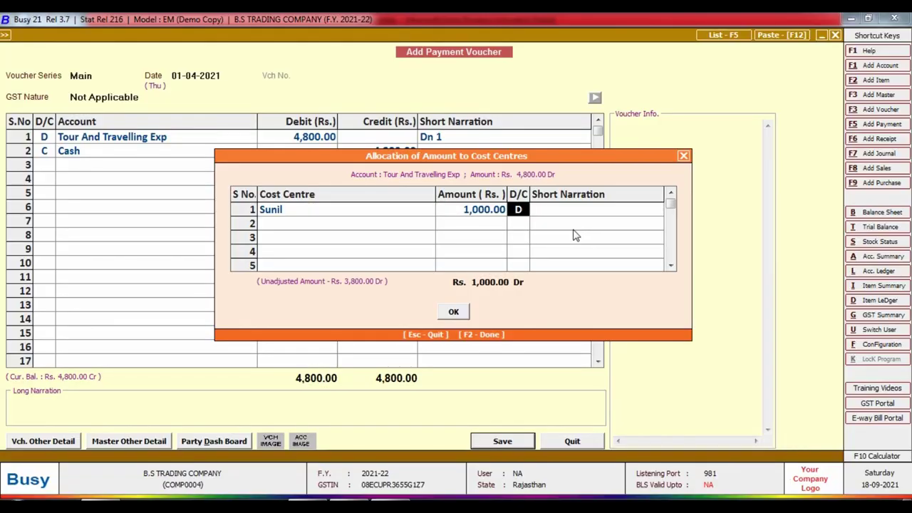
key(Return)
key(Return)
- Add the second salesman's cost centre from the Excel table and allocate 500 to it as a debit
key(alt+Tab)
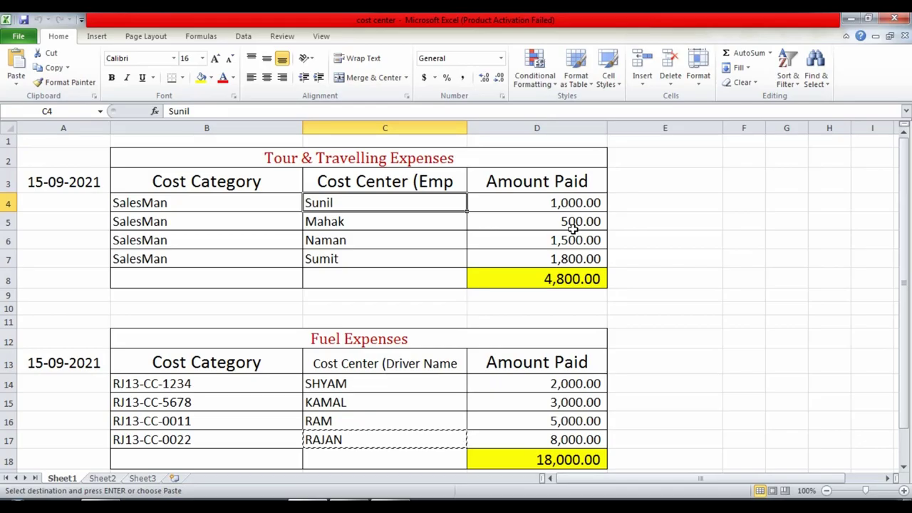
key(alt+Tab)
text(maha)
key(Return)
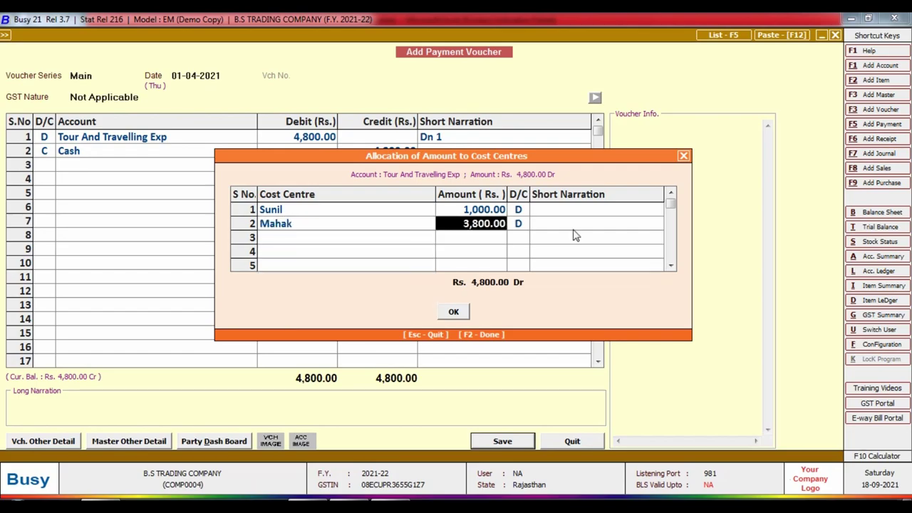
key(alt+Tab)
key(alt+Tab)
text(500)
key(Return)
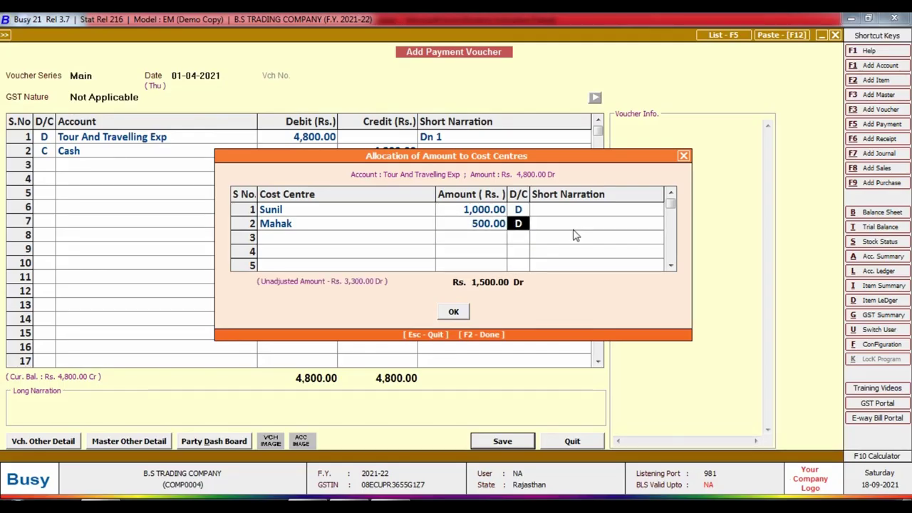
key(Return)
key(Return)
- Add the third salesman's cost centre from the Excel table and allocate 1,500 to it as a debit
key(alt+Tab)
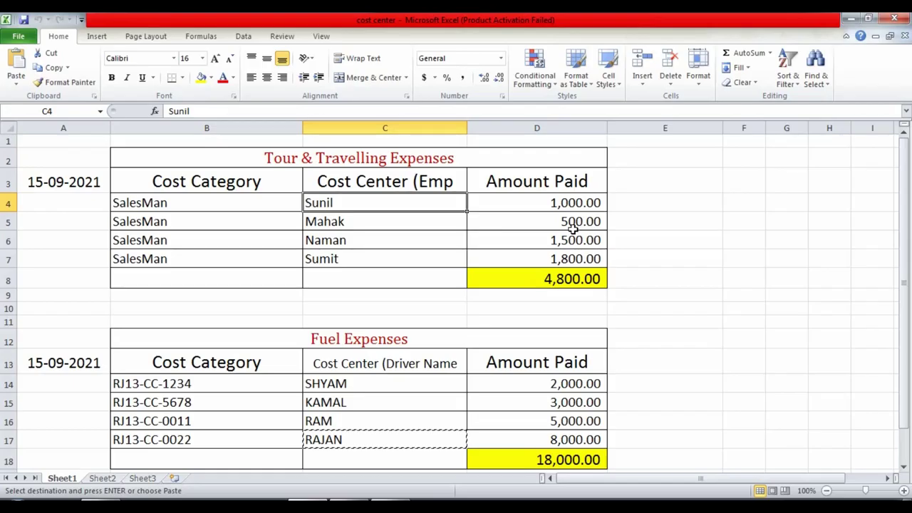
key(alt+Tab)
text(nama)
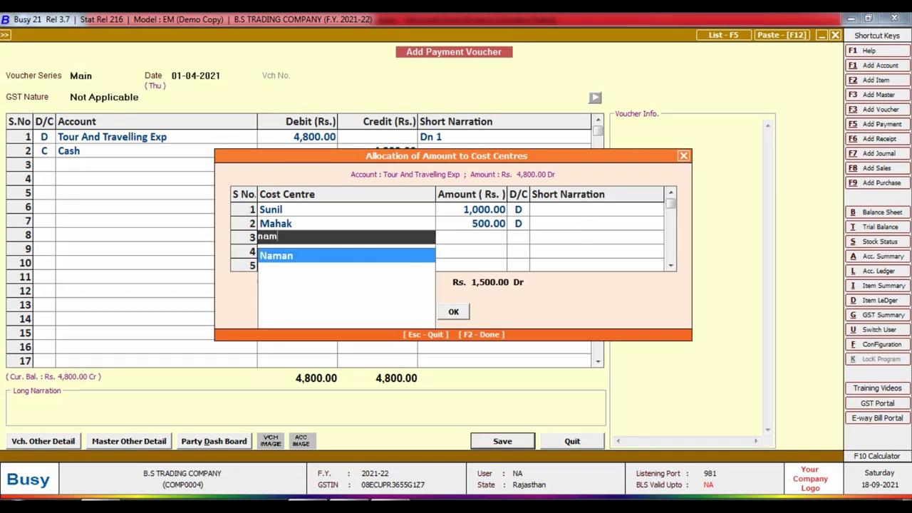
key(Return)
text(1,500)
key(Return)
key(Return)
key(Return)
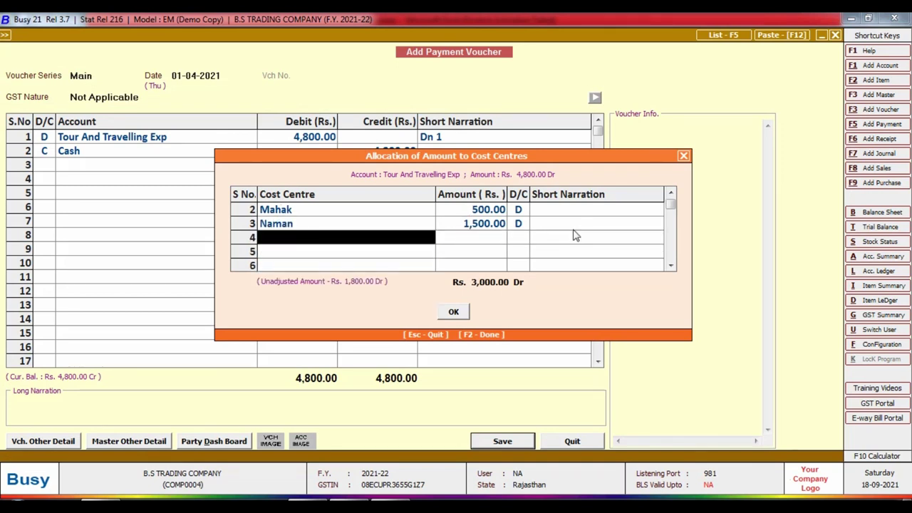
- Add the fourth salesman's cost centre from the Excel table with the remaining 1,800 allocated to it
key(alt+Tab)
key(alt+Tab)
text(sumit)
key(Return)
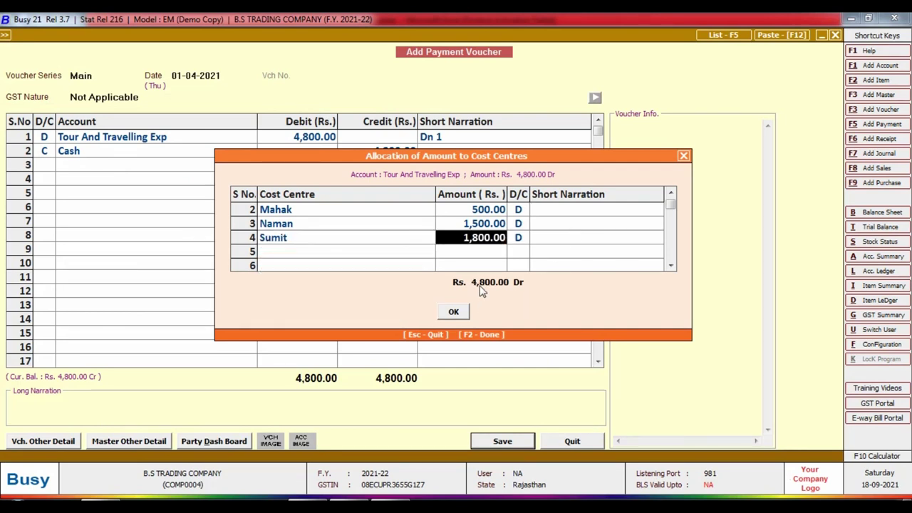
- Enter the short narration BIKANER for the first salesman's 1,000 allocation
click(569, 242)
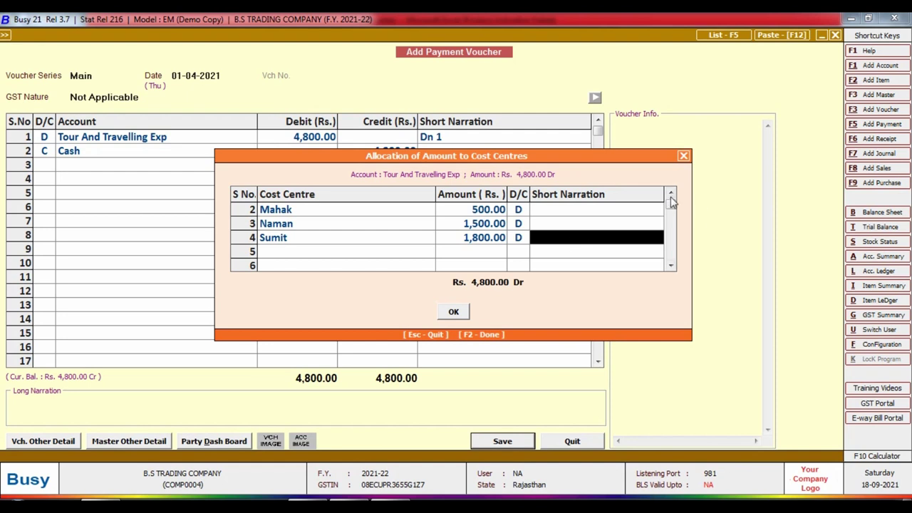
click(670, 193)
click(577, 210)
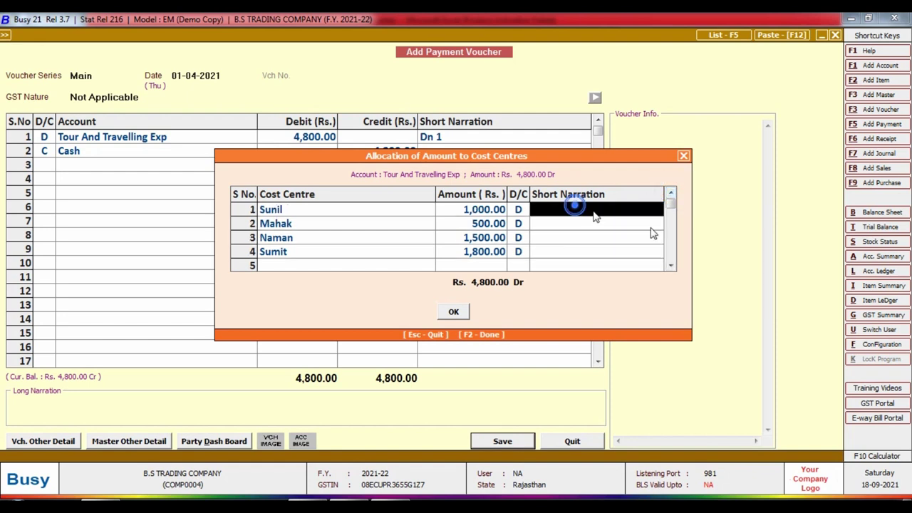
text(bin)
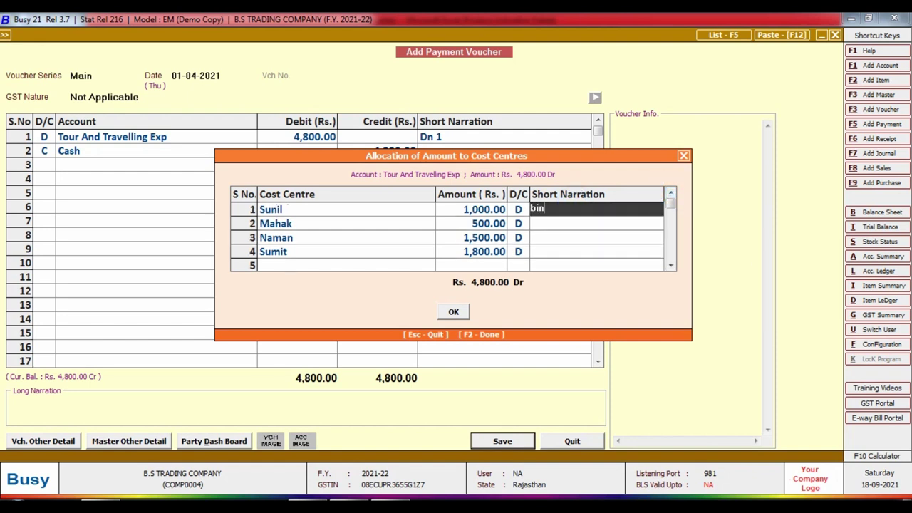
key(BackSpace)
key(BackSpace)
key(BackSpace)
text(BIKANER)
key(Return)
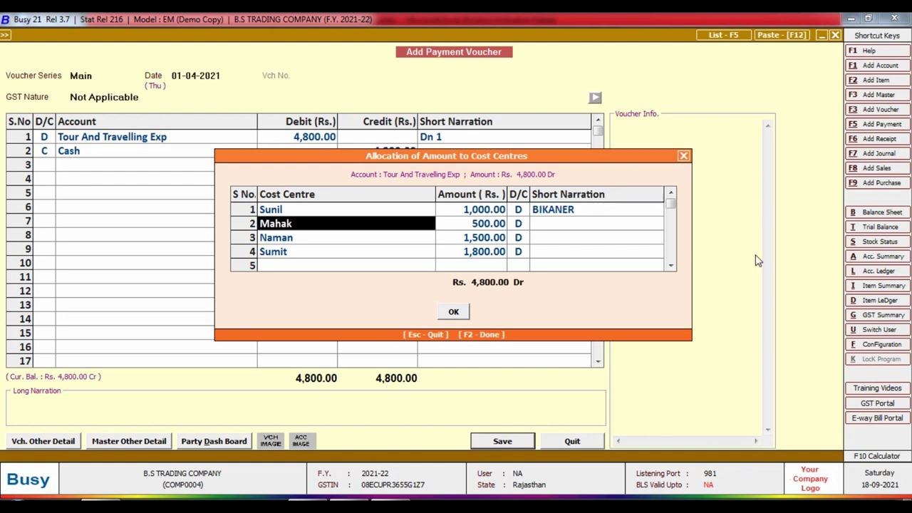
- Enter the short narration JAIPUR for the second salesman's 500 allocation
key(Return)
key(Return)
key(Return)
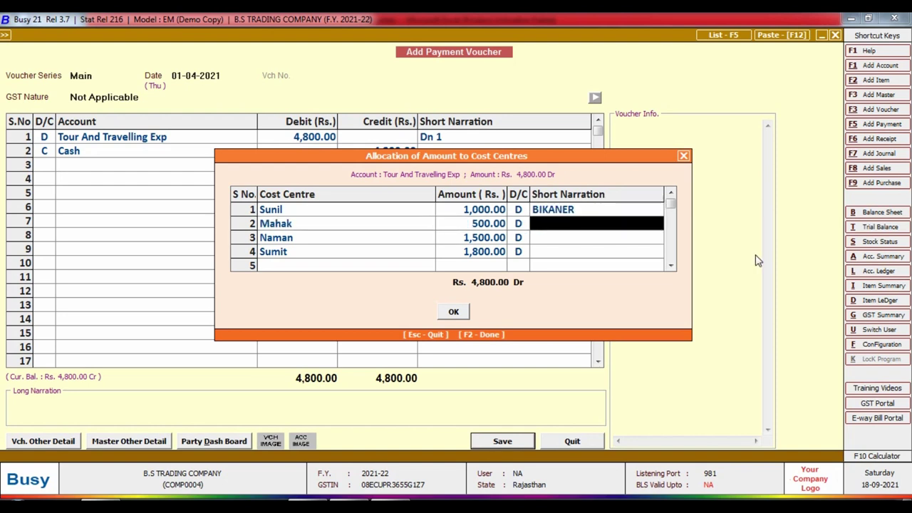
text(JAIOUR)
key(Return)
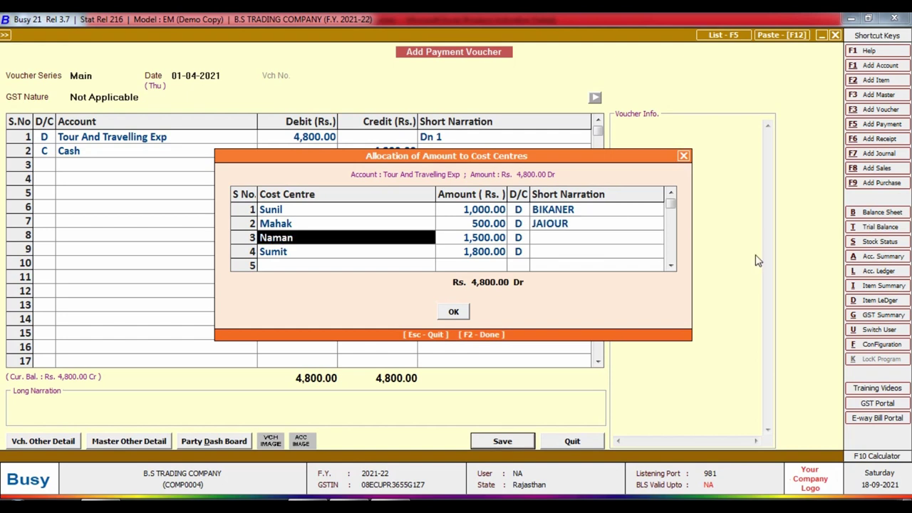
key(Up)
key(Return)
key(Return)
key(Return)
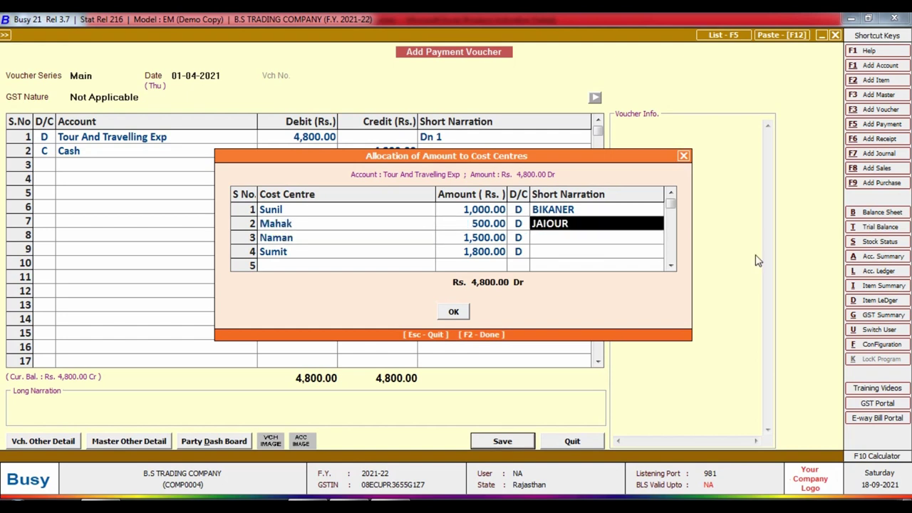
text(JAIPUR)
key(Return)
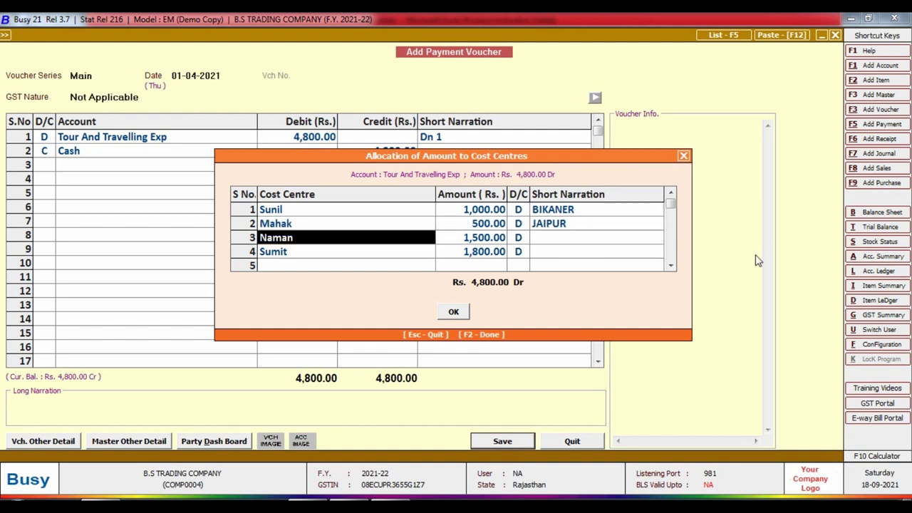
- Enter the short narration SRI GANGANAGAR for the third salesman's 1,500 allocation
key(Return)
key(Return)
key(Return)
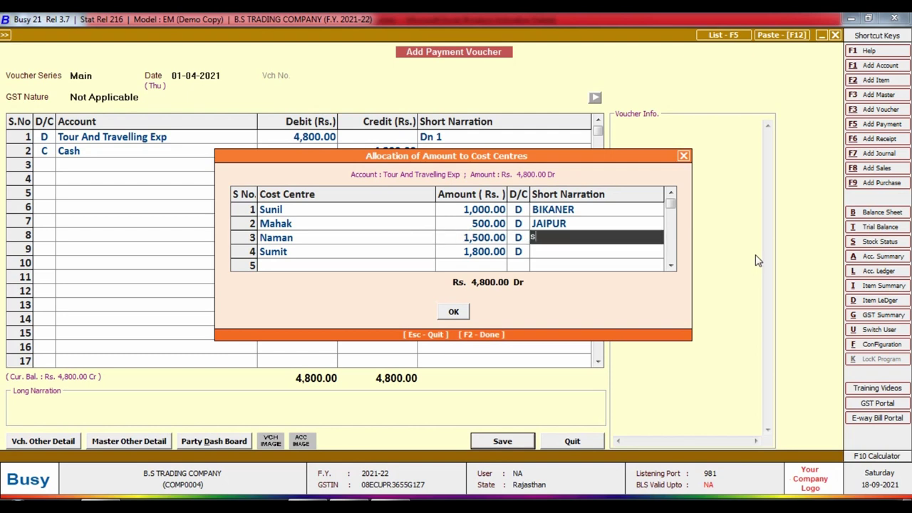
text(sRI GANGANAGAR)
key(Return)
- Enter the short narration SRI VIJAYANAGFAR for the fourth salesman's 1,800 allocation and save the payment voucher
key(Return)
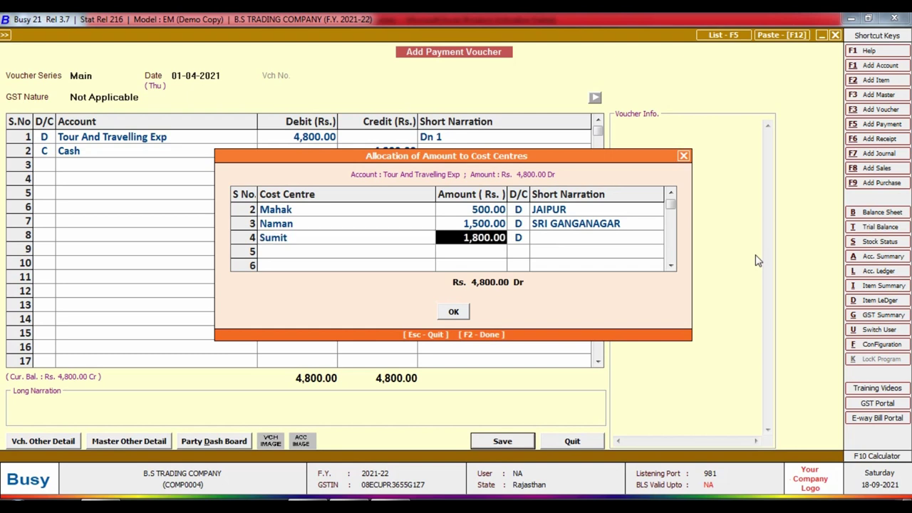
key(Return)
key(Return)
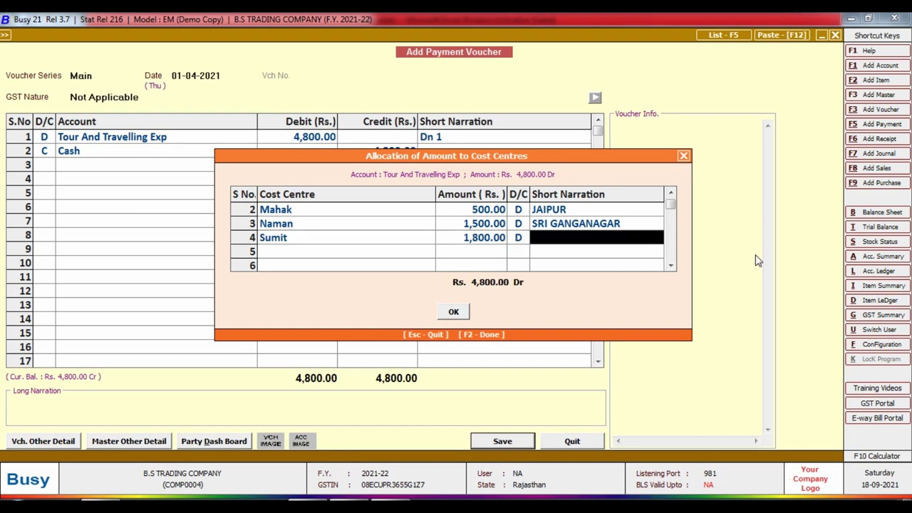
text(sRI VIJAYAN)
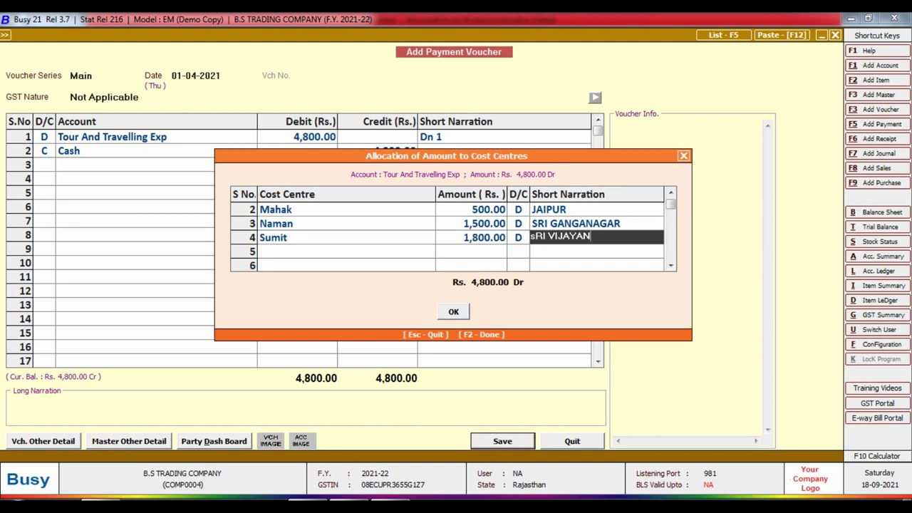
text(AGFAR)
key(Return)
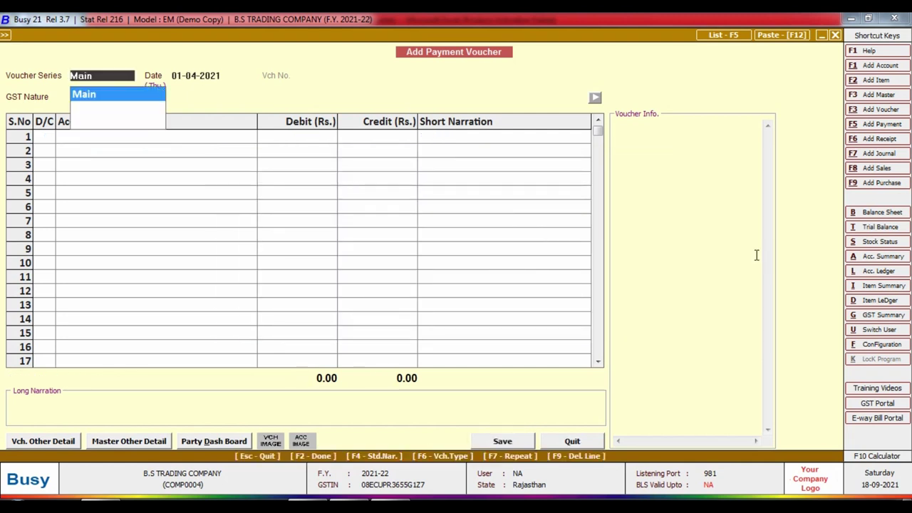
- Start another payment voucher in the Main series, check the Fuel Expenses table in Excel, and search Busy for a fuel account to debit
key(Return)
key(Return)
key(alt+Tab)
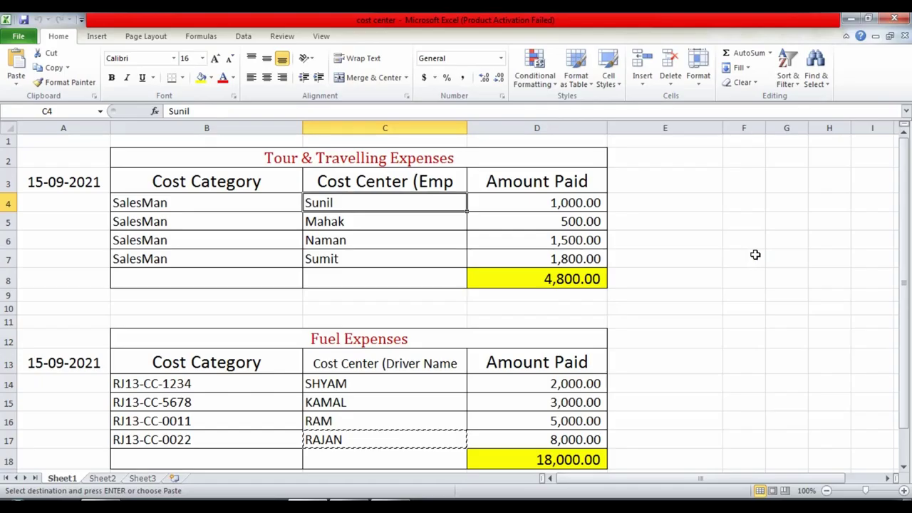
click(401, 342)
scroll(399, 347, down, 1)
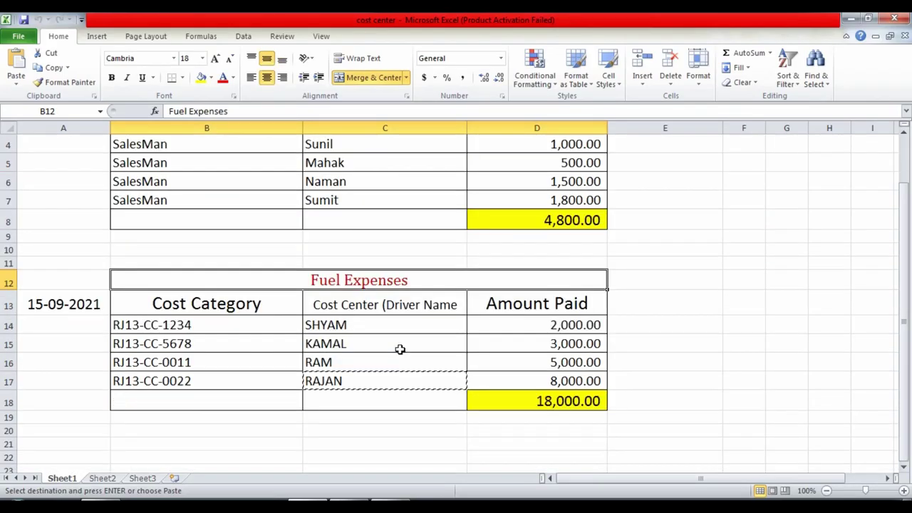
key(alt+Tab)
text(f)
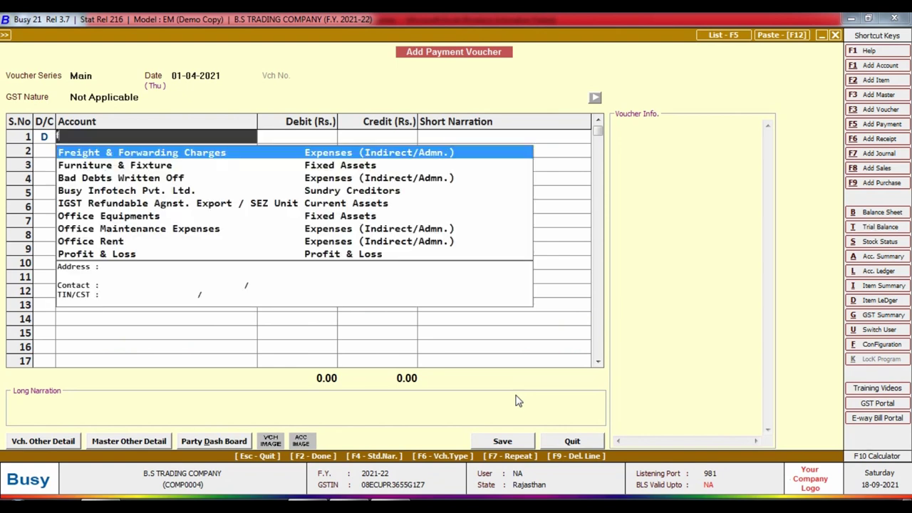
text(r)
key(BackSpace)
text(U)
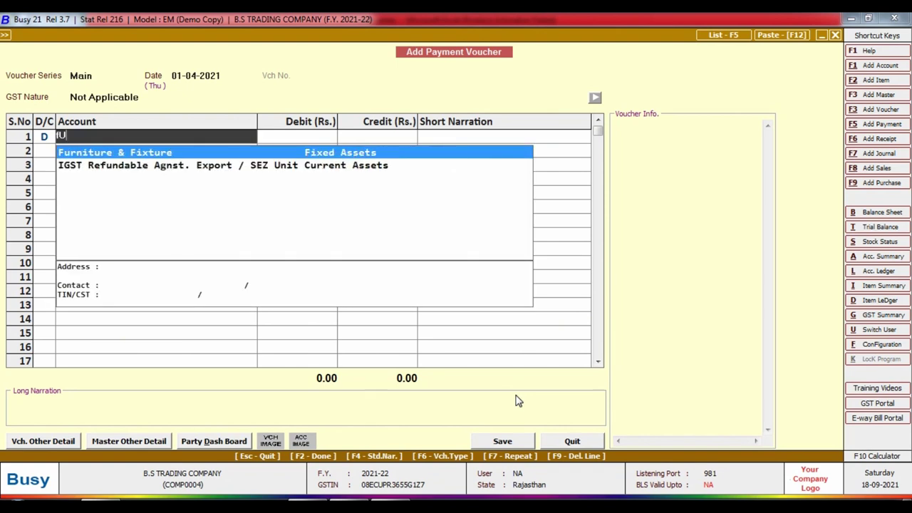
- Create an account master named FUEL EXPENSES under the group Expenses (Indirect/Admn.)
key(alt+F1)
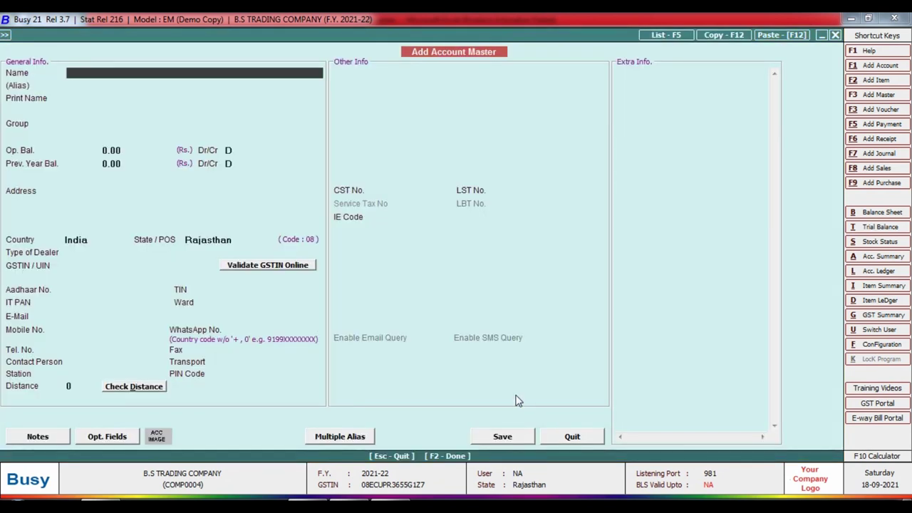
text(FU)
text(EL EXPENSE)
key(BackSpace)
text(SES)
key(Return)
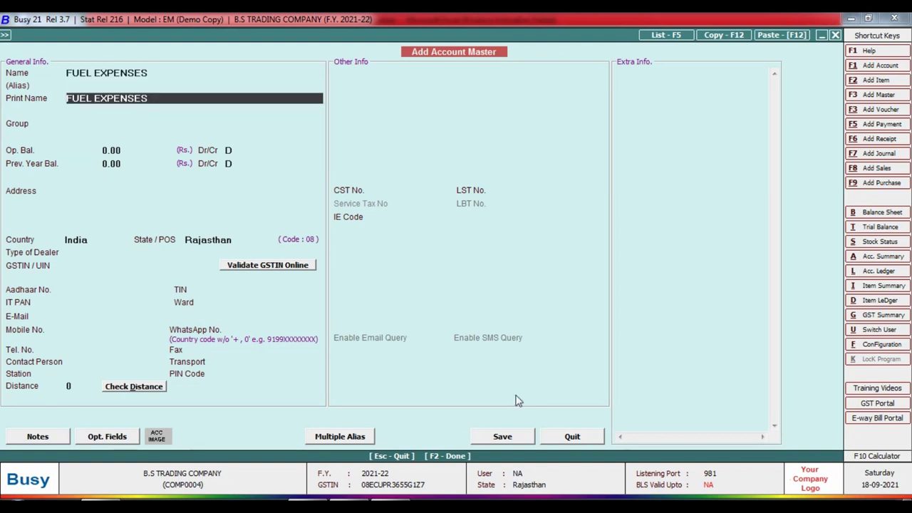
key(Return)
text(ind)
key(Return)
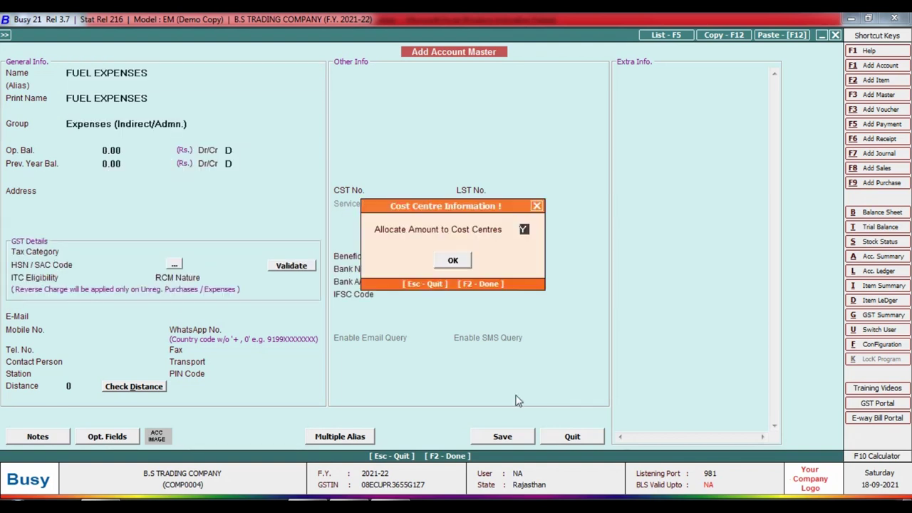
- Keep cost centre allocation enabled for the fuel account, set its GST type to GST Not Applicable, and save it
key(Return)
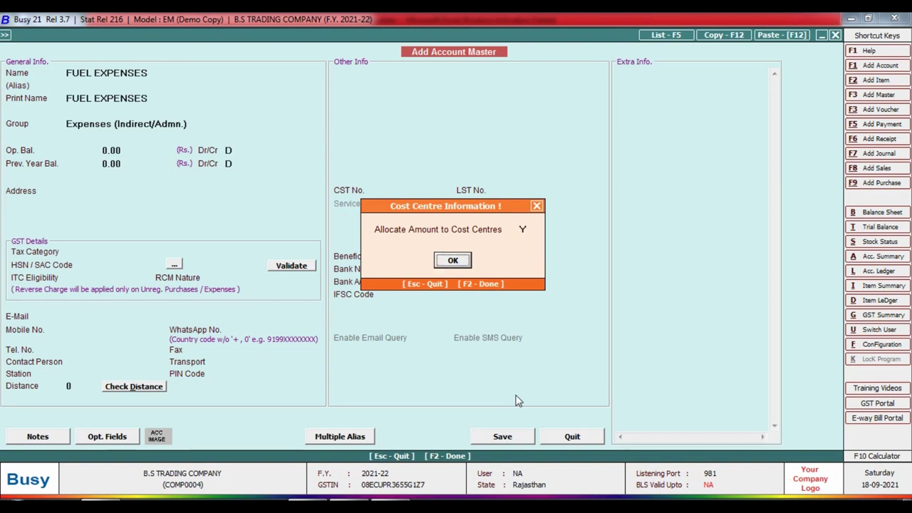
key(Return)
key(Return)
key(Return)
key(Return)
key(Down)
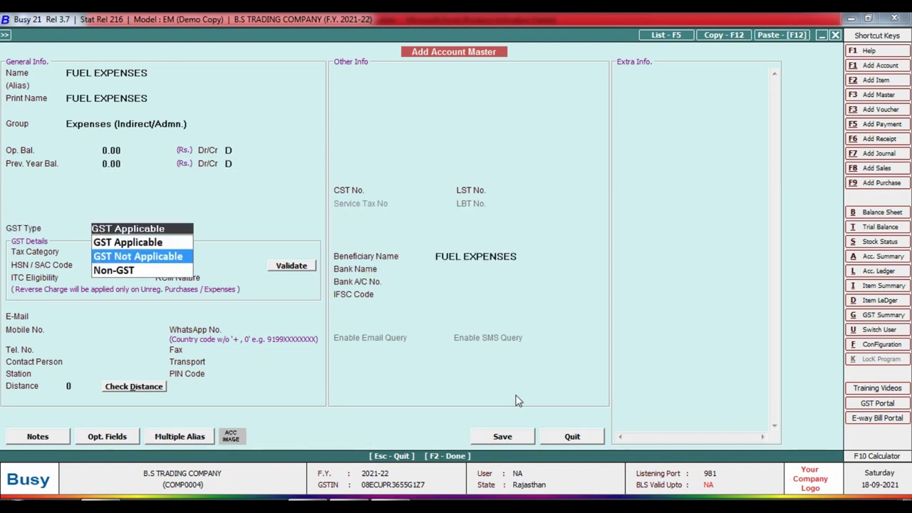
key(Return)
key(F2)
key(Return)
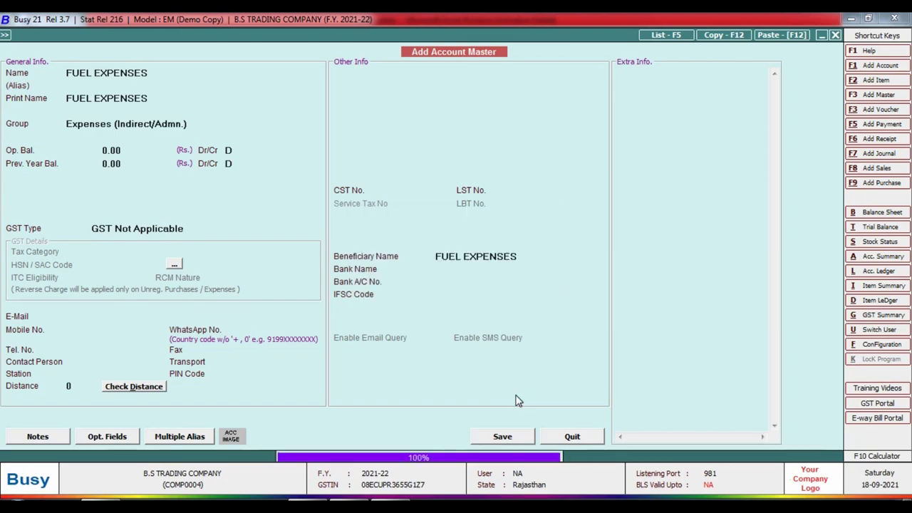
- Debit the fuel expenses account with the 18,000 total from the Excel table, leaving its short narration blank
key(alt+Tab)
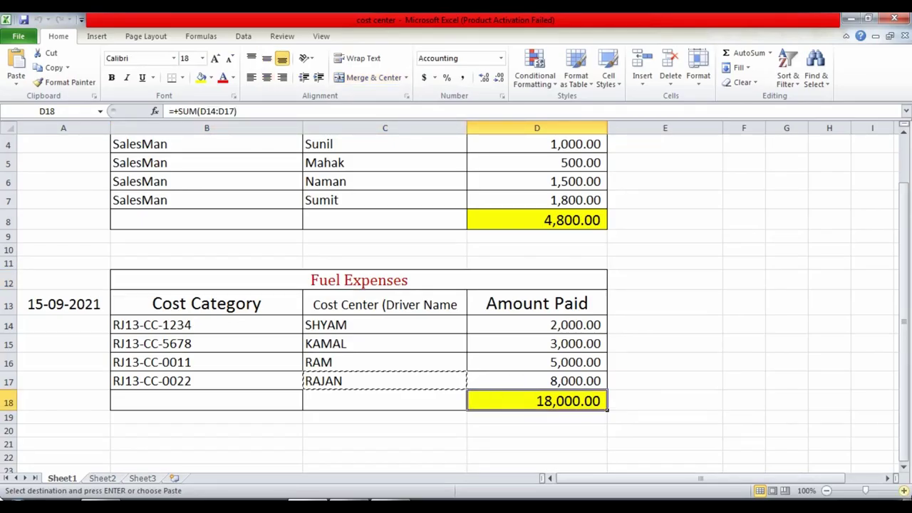
key(alt+Tab)
text(18,000)
key(Return)
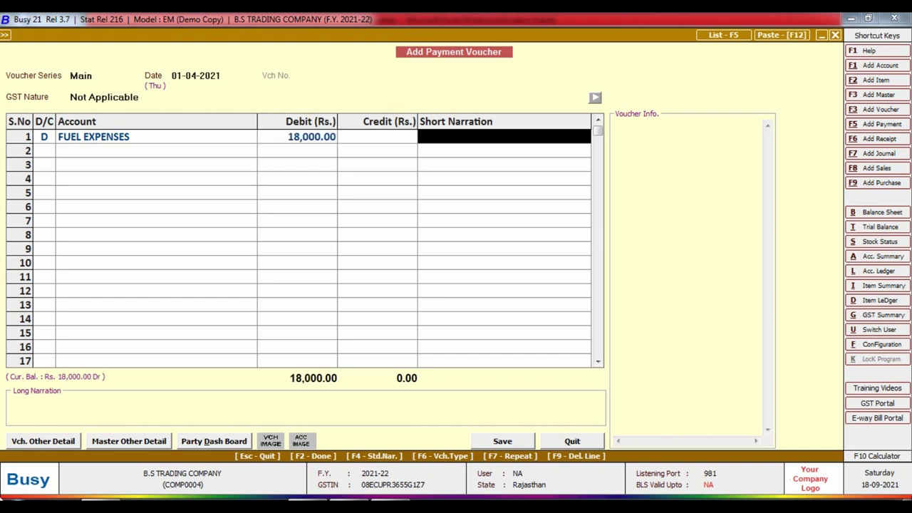
key(Return)
- Create an account master named SBI BANK under the group Bank Accounts for the voucher's credit line
key(Return)
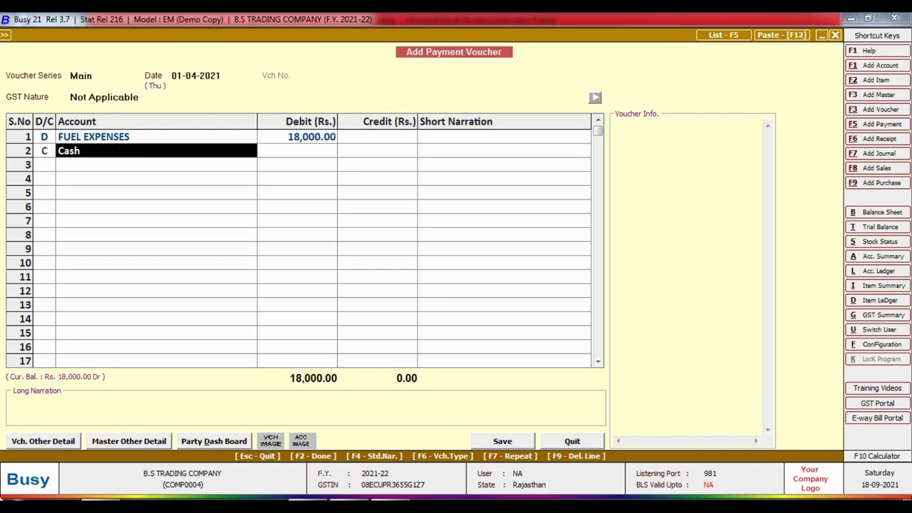
text(A)
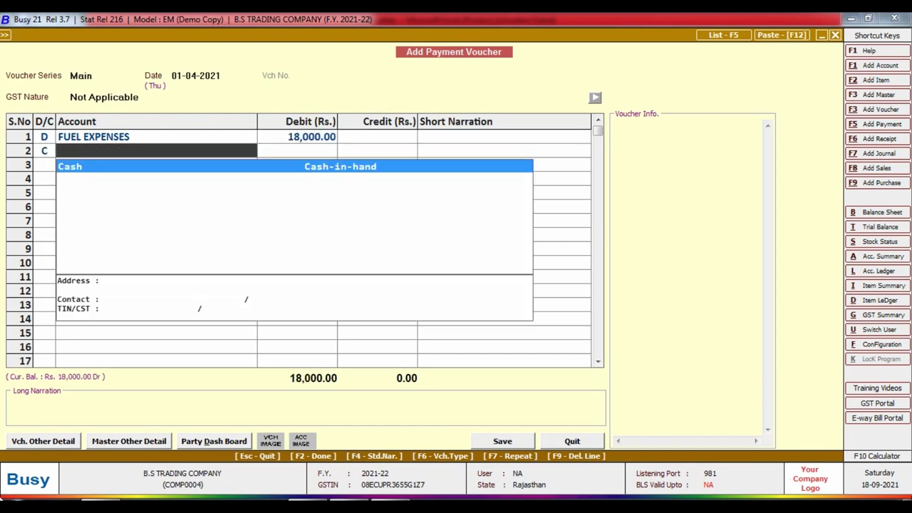
key(F3)
text(SBI)
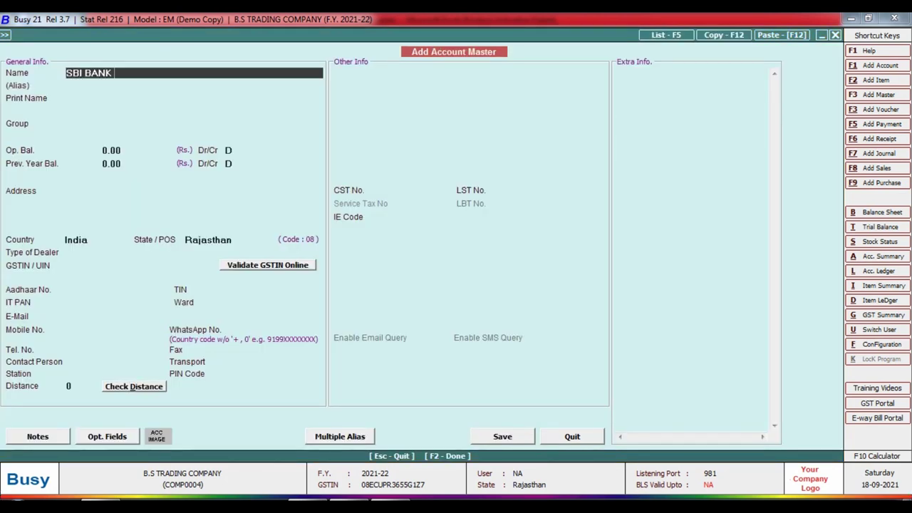
text( BANK)
key(Return)
key(Return)
text(BANK)
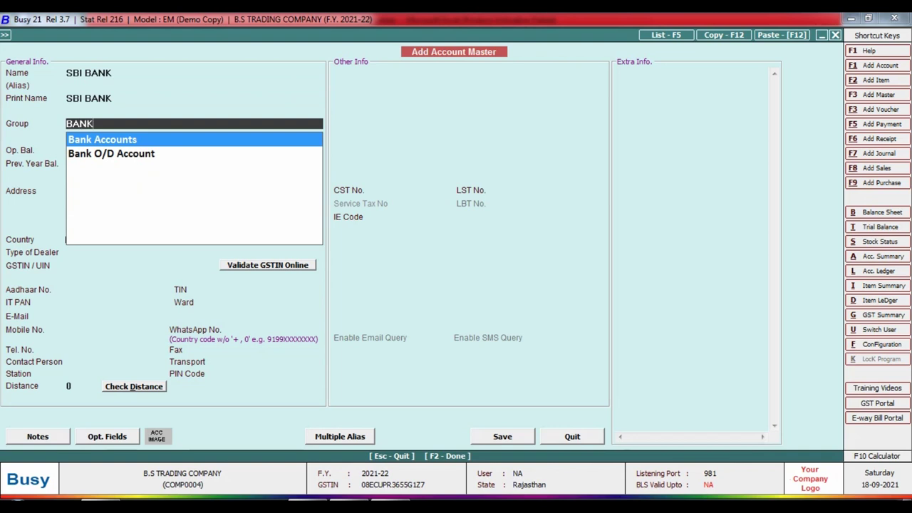
key(Return)
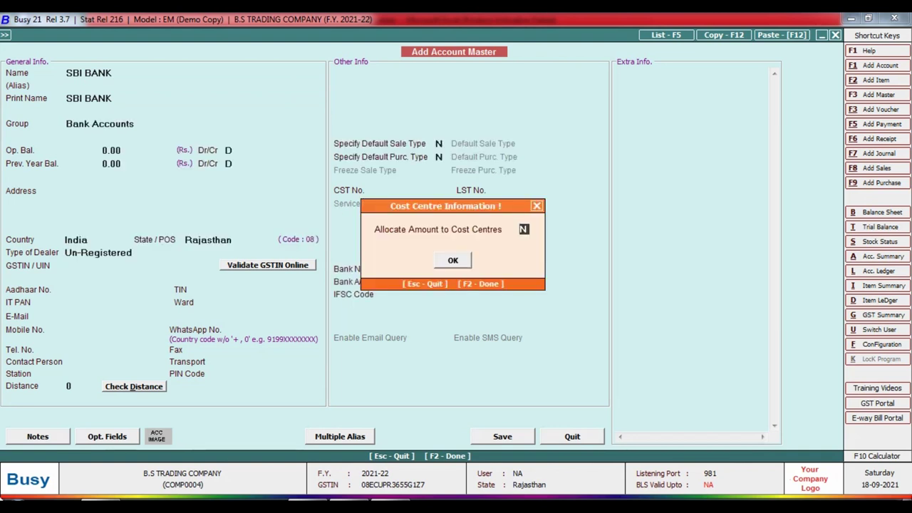
- Leave cost centre allocation at N for the SBI BANK account and save it as the voucher's credit account
key(Return)
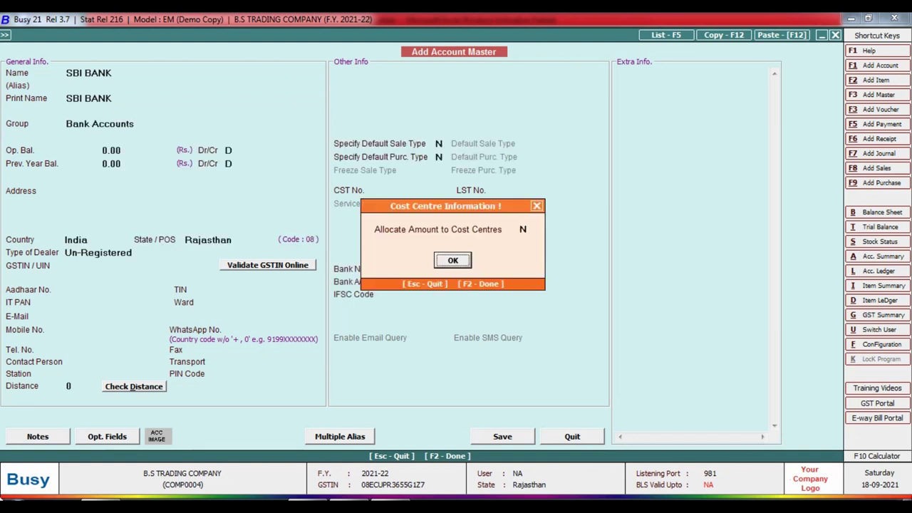
key(Return)
key(Return)
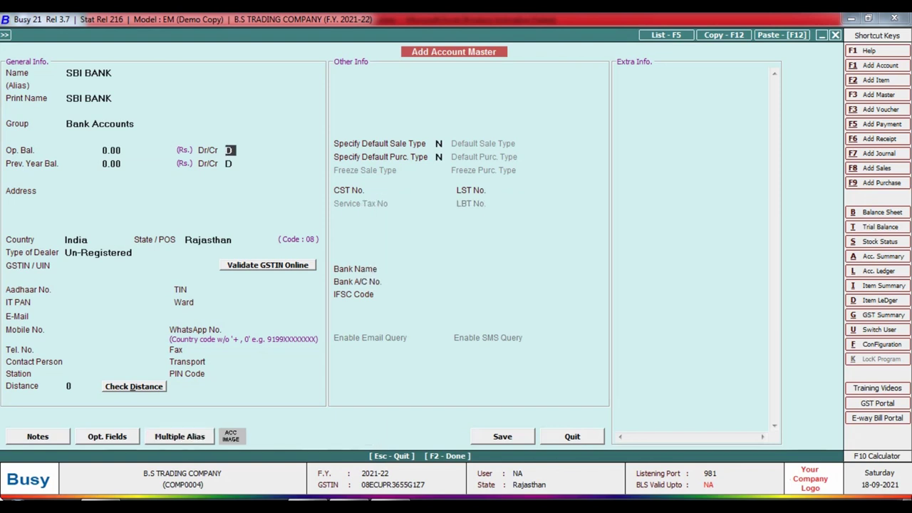
key(F2)
key(Return)
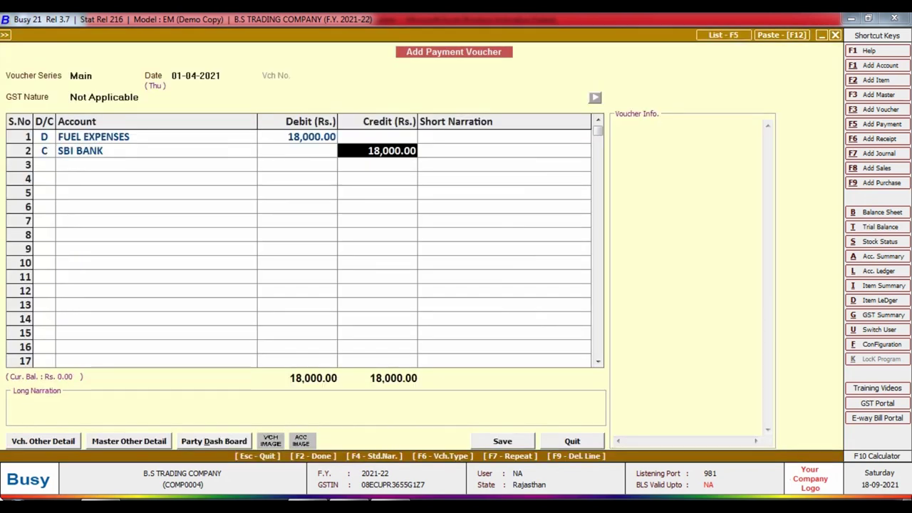
- Accept the 18,000 credit to SBI BANK and proceed to the cost centre allocation for the fuel expenses
key(Return)
key(Return)
key(Return)
key(Return)
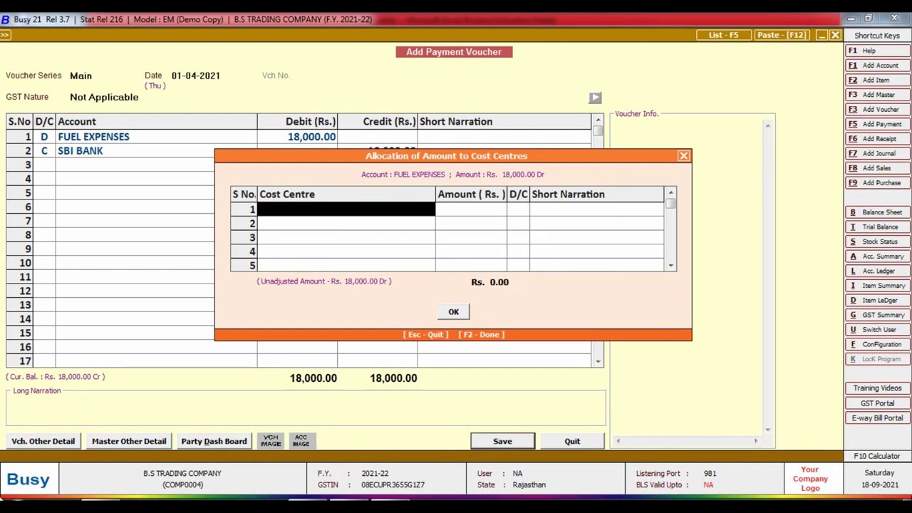
- Copy the first driver's name from the Fuel Expenses table in Excel into Busy's allocation as the first cost centre
key(alt+Tab)
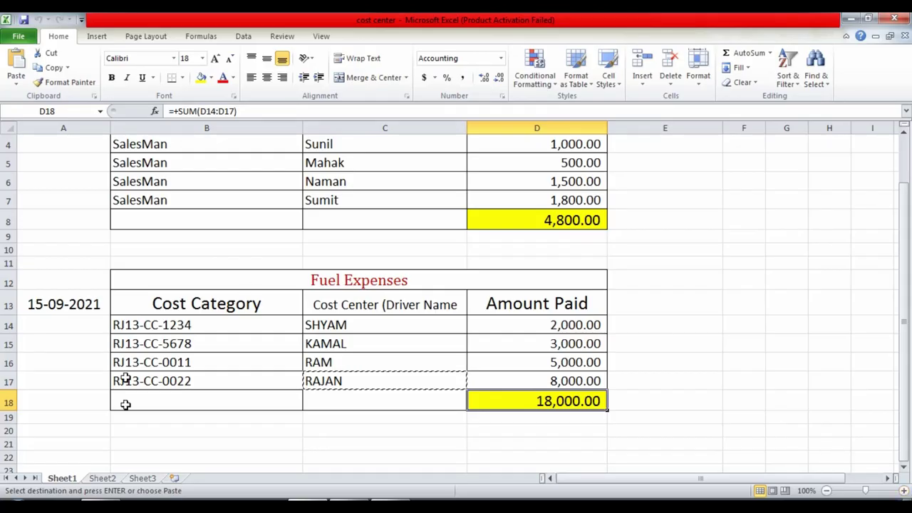
click(254, 322)
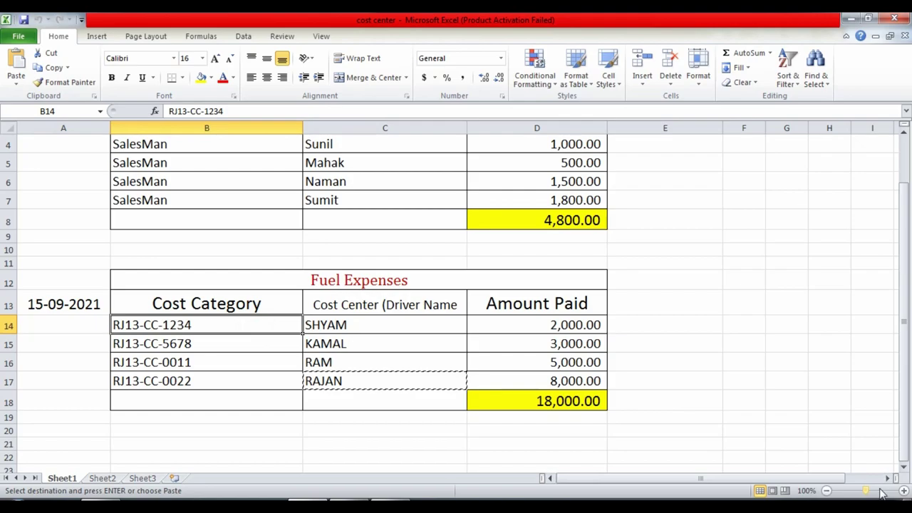
key(alt+Tab)
key(alt+Tab)
click(412, 328)
key(ctrl+c)
key(alt+Tab)
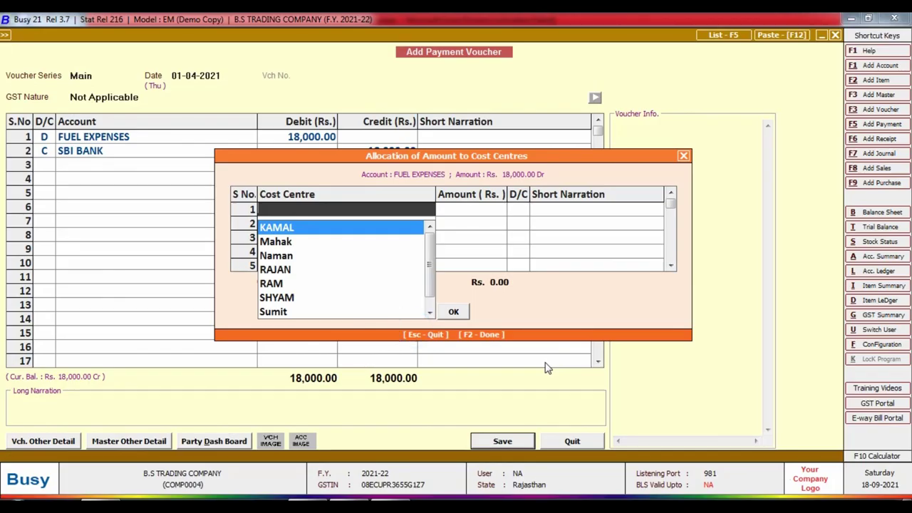
key(ctrl+v)
key(Return)
- Allocate 2,000 of the fuel expenses to the first driver's cost centre, as given in the Excel table
key(alt+Tab)
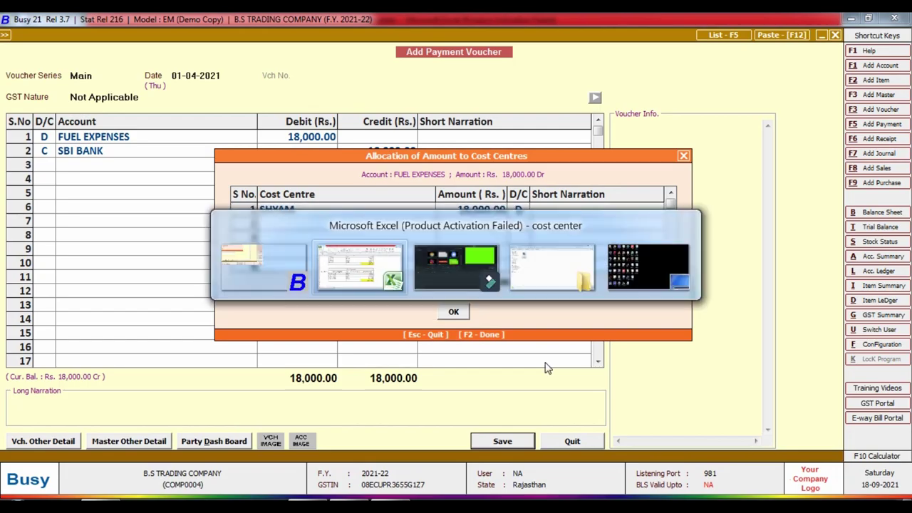
key(alt+Tab)
text(2,000)
key(Return)
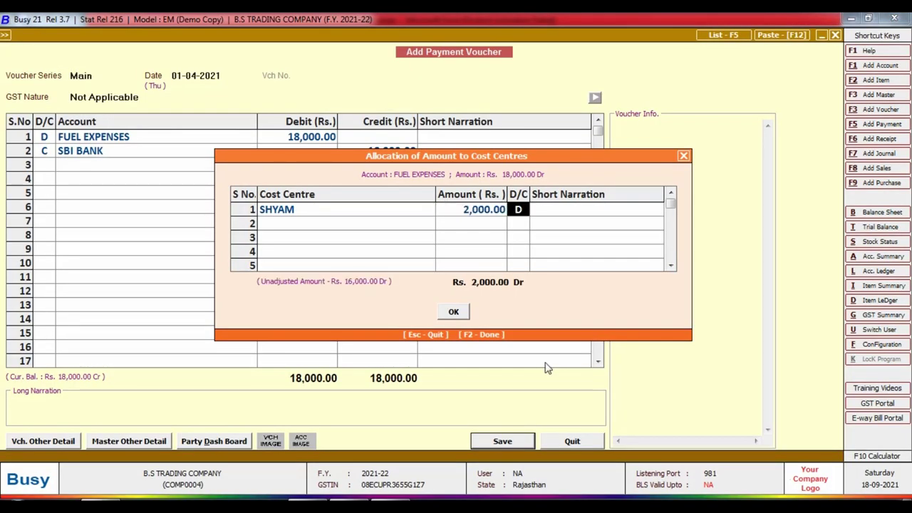
- Enter 1234, the vehicle number digits from the Excel table, as the short narration for the first driver's allocation
key(Return)
key(alt+Tab)
key(alt+Tab)
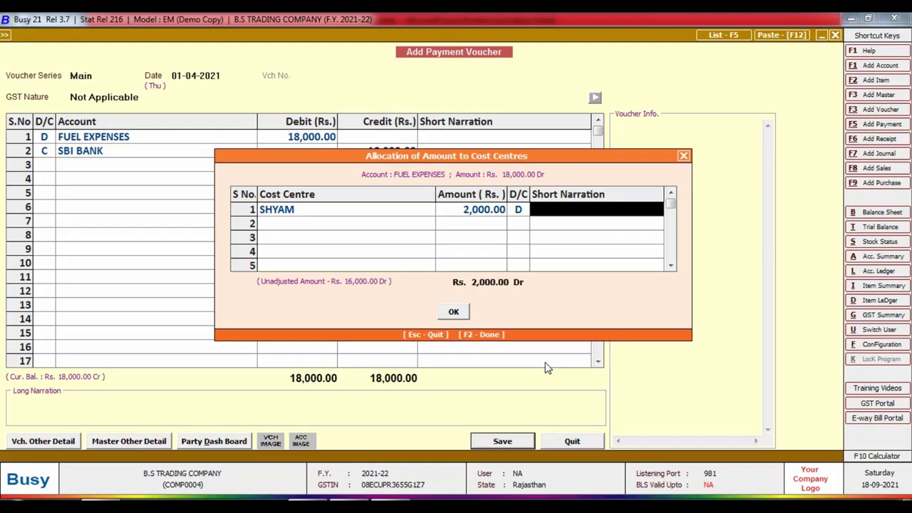
text(1234)
key(Return)
- Add the second driver from the Excel Fuel Expenses table as a cost centre and allocate 3,000 to it
key(alt+Tab)
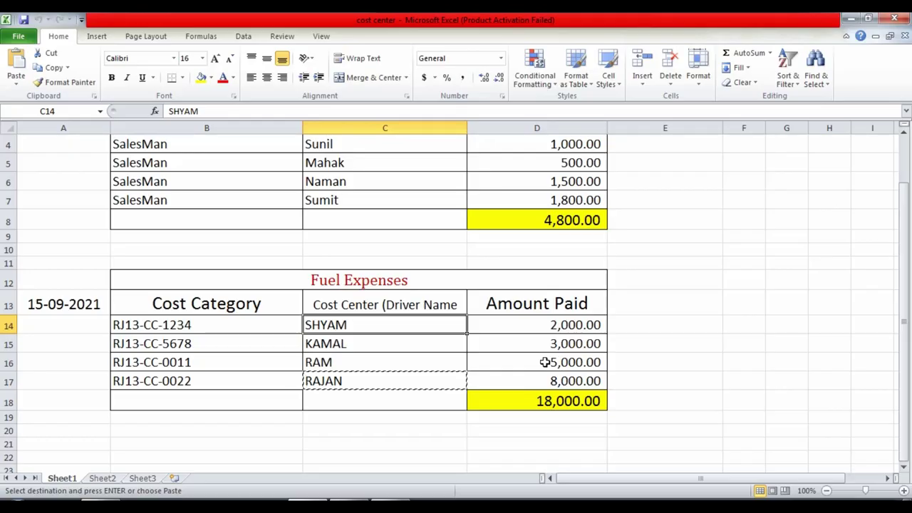
key(alt+Tab)
text(KA)
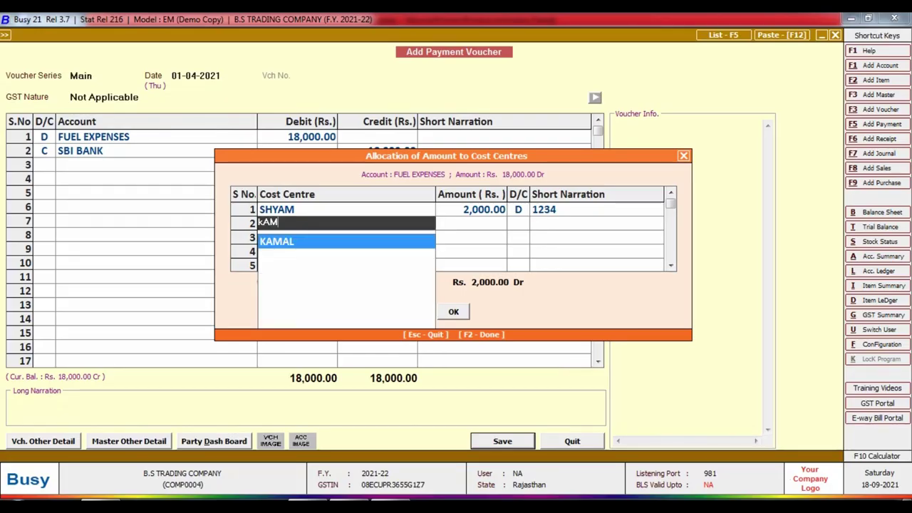
key(Return)
key(alt+Tab)
key(alt+Tab)
text(3)
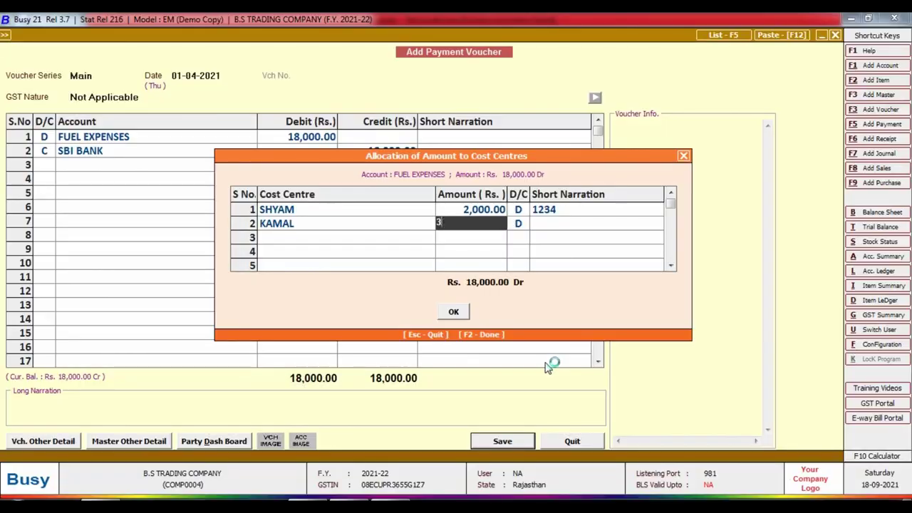
text(,000)
key(Return)
- Enter 5678, taken from the Excel vehicle number, as the short narration for the second driver's allocation
key(alt+Tab)
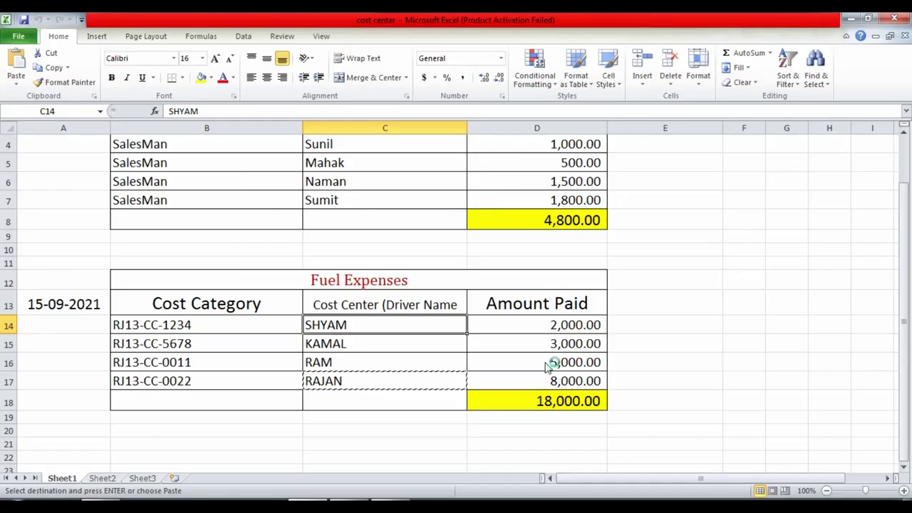
key(alt+Tab)
text(5678)
key(Return)
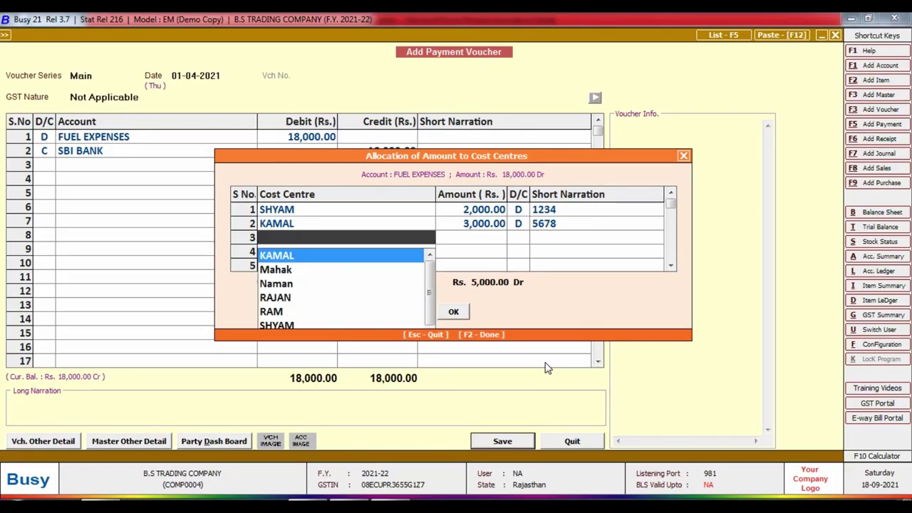
- Add the third driver from the Excel Fuel Expenses table as a cost centre and allocate 5,000 to it
key(alt+Tab)
key(alt+Tab)
text(RAM)
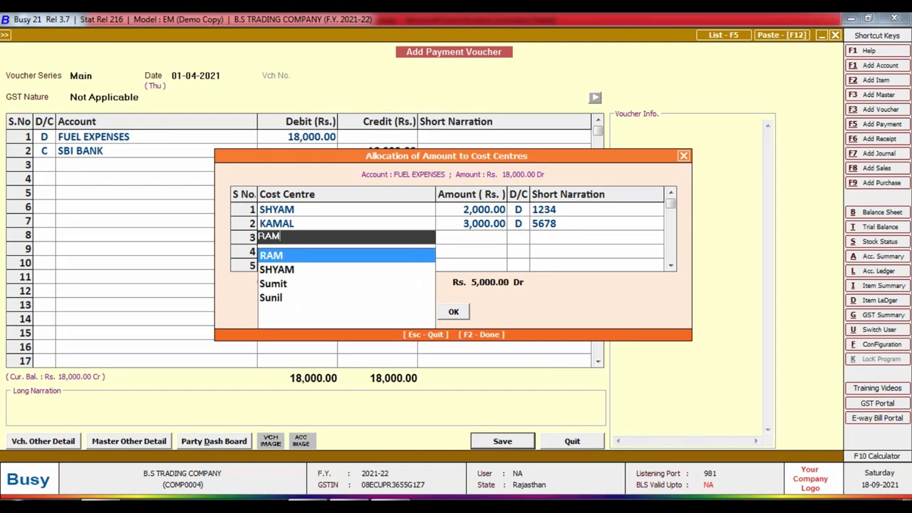
key(Return)
key(alt+Tab)
key(alt+Tab)
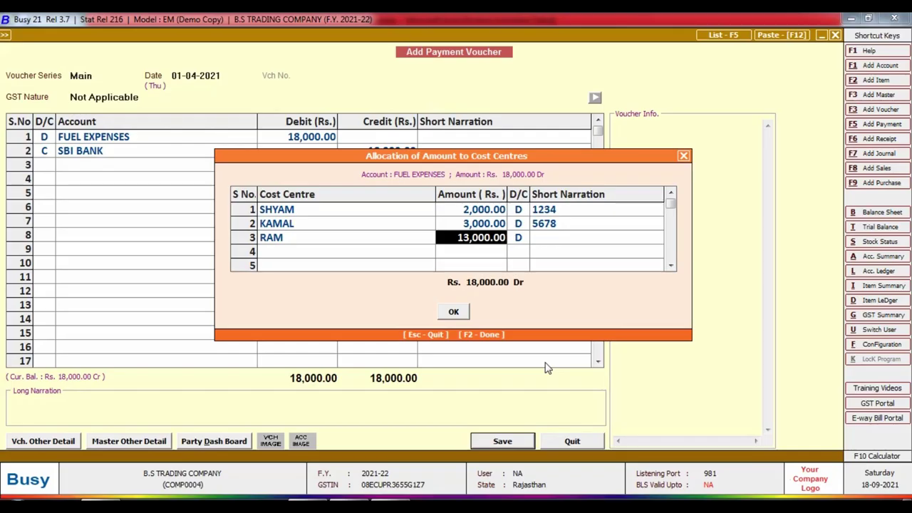
key(alt+Tab)
text(500)
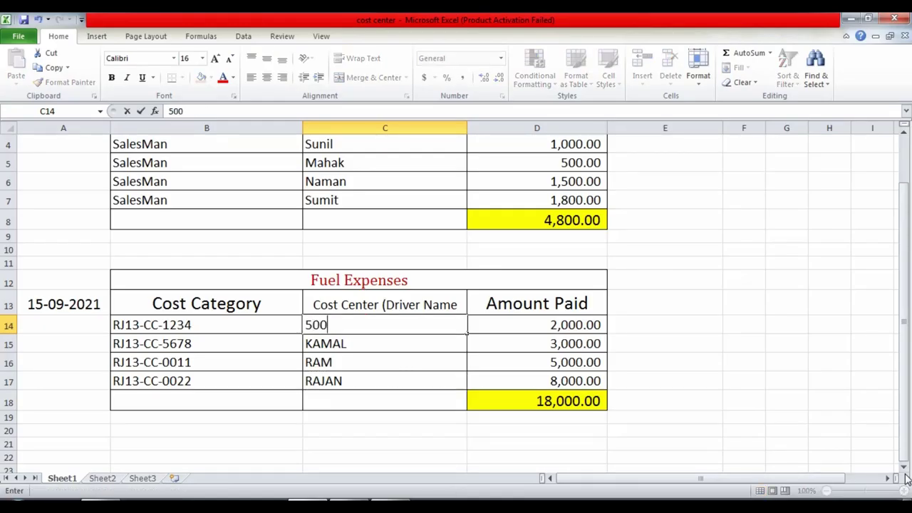
key(alt+Tab)
text(50)
key(Return)
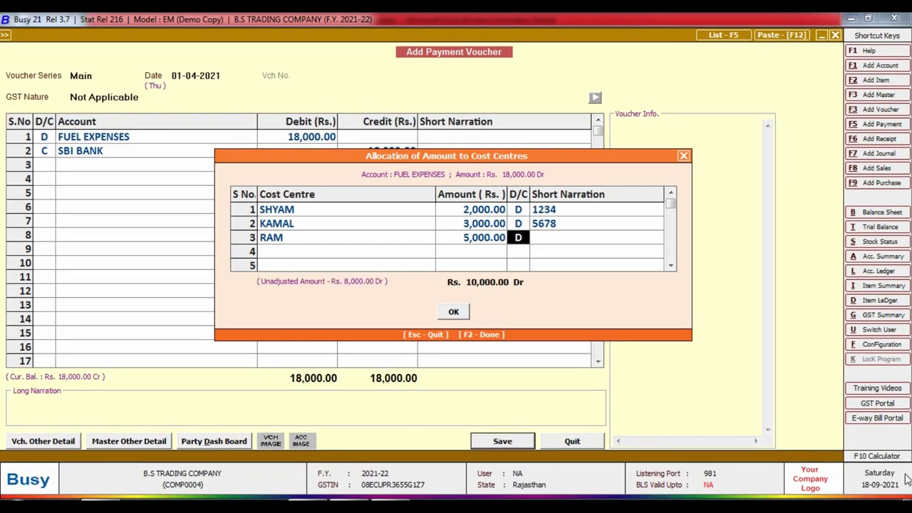
- Enter 0011, taken from the Excel vehicle number, as the short narration for the third driver's allocation
key(alt+Tab)
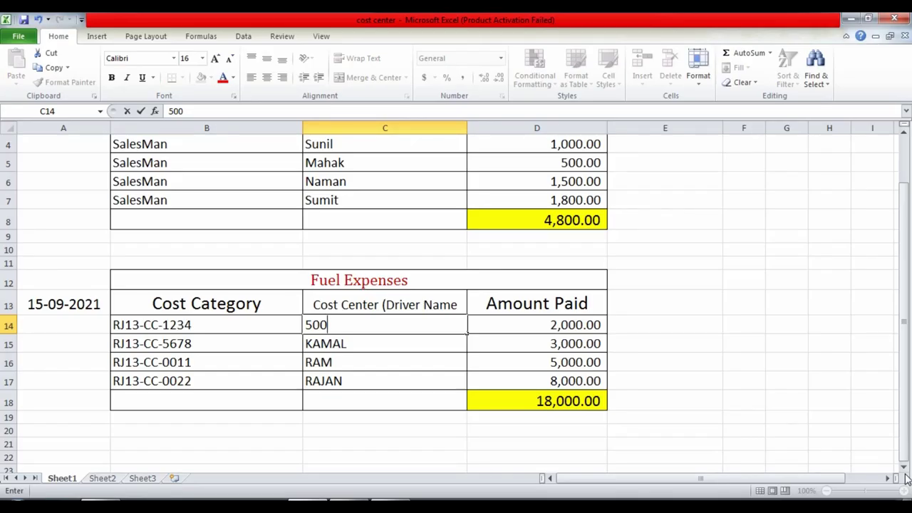
key(alt+Tab)
text(001)
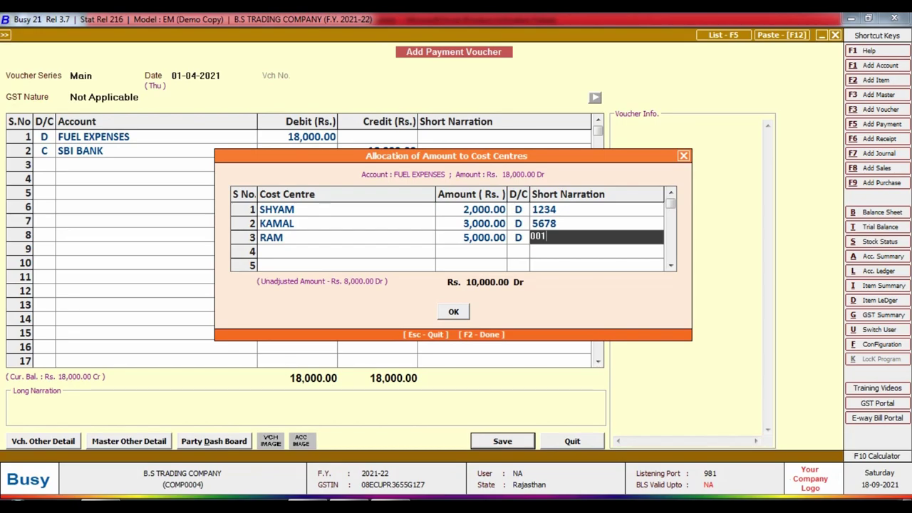
text(1)
key(Return)
- Discard the stray entry in the Excel sheet and allocate 8,000 to the fourth driver's cost centre in Busy
key(alt+Tab)
key(Escape)
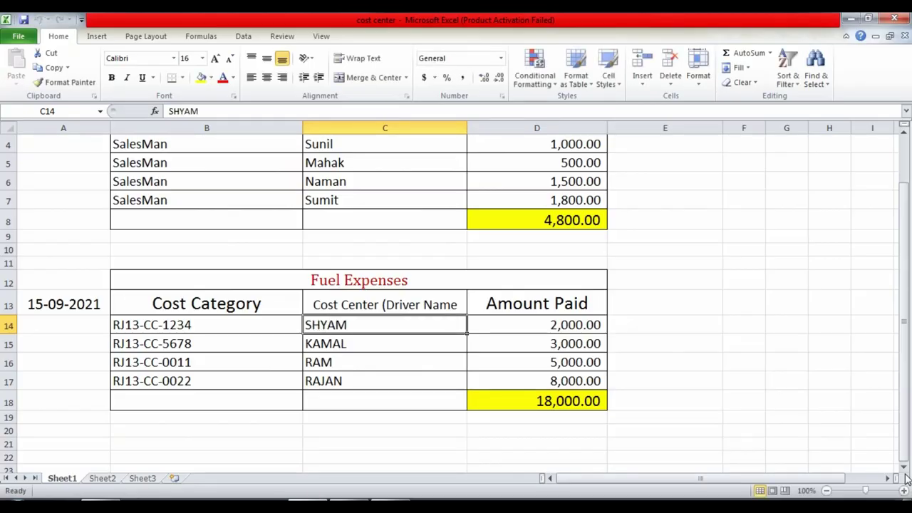
key(alt+Tab)
text(raj)
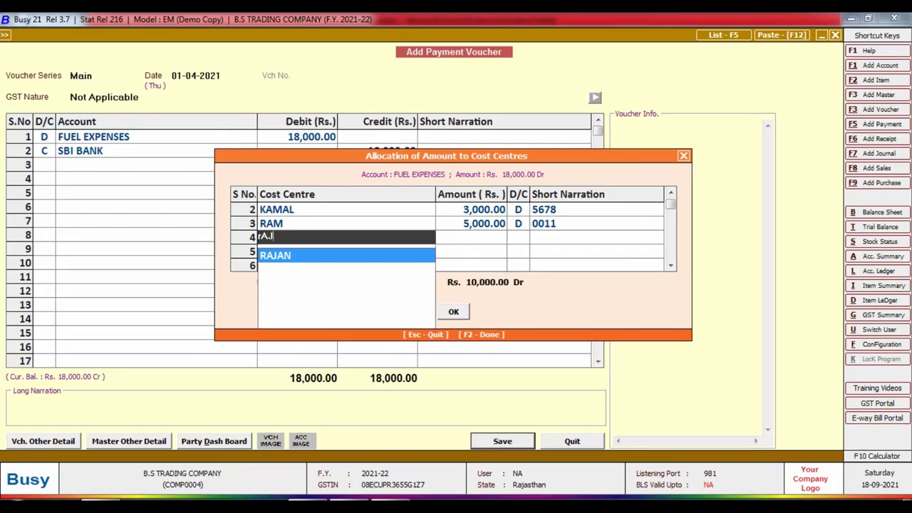
key(Return)
key(Return)
key(alt+Tab)
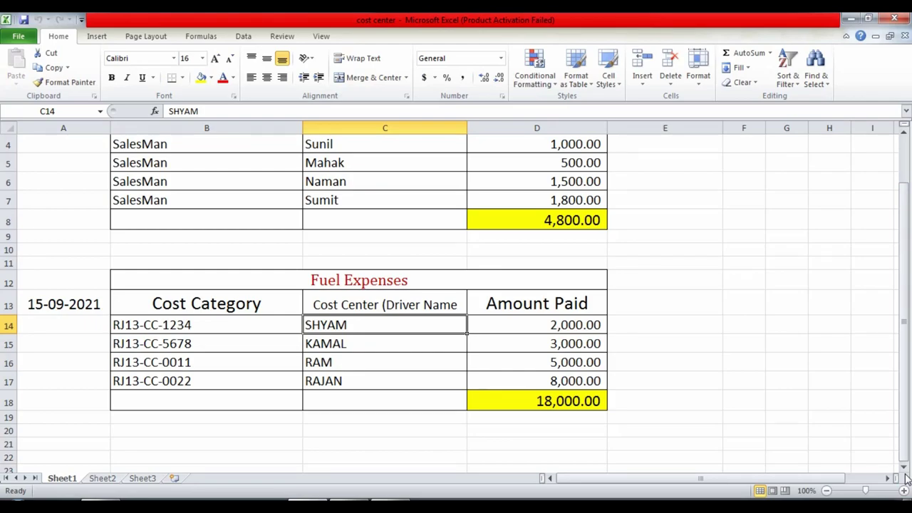
key(alt+Tab)
text(0)
text(8)
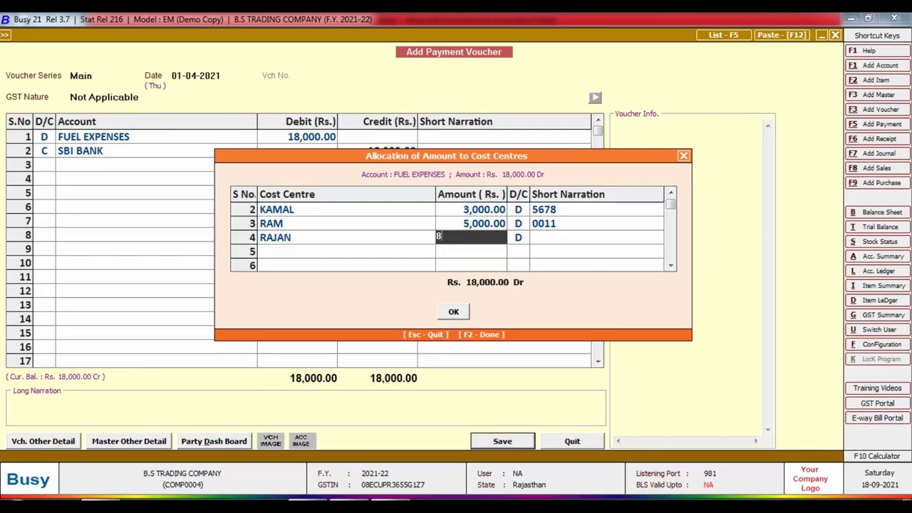
text(000)
key(Return)
- Enter 0022 as the fourth driver's short narration, save the fuel expense payment voucher and leave voucher entry
key(Return)
text(00)
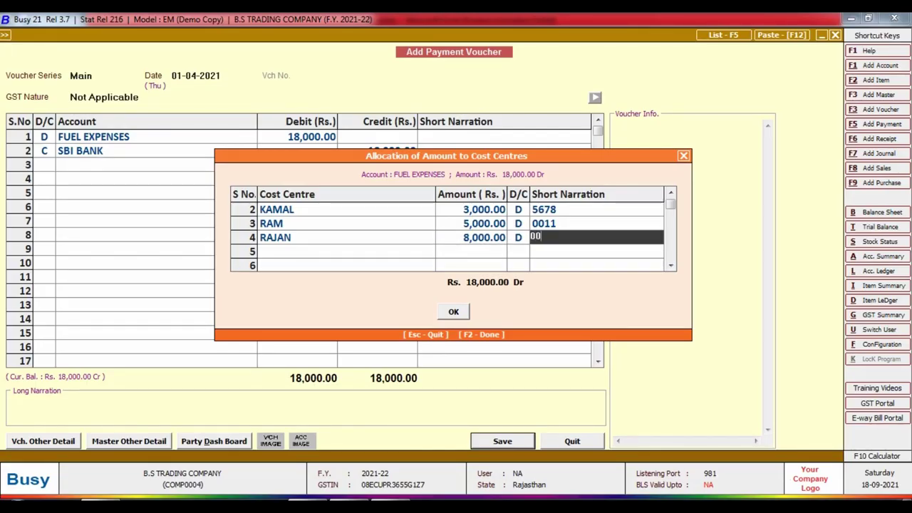
text(22)
key(Return)
key(Return)
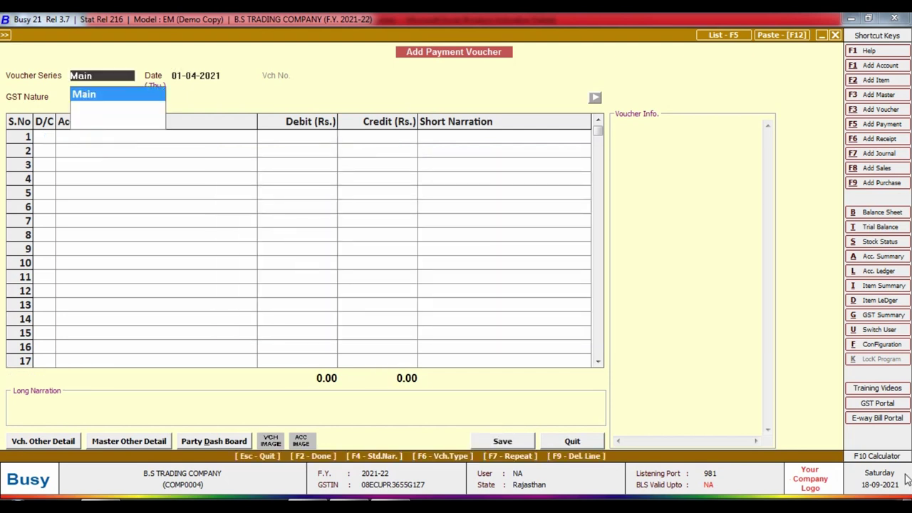
key(Return)
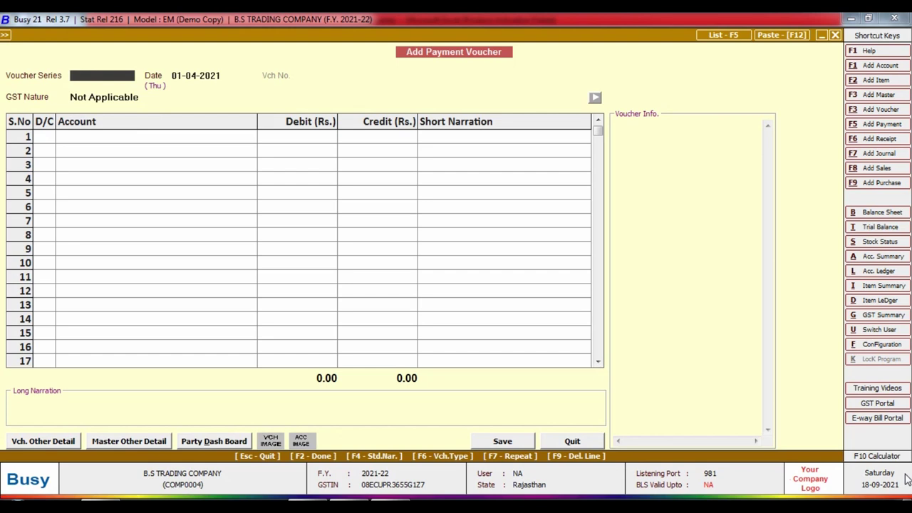
key(Escape)
- Review the Tour & Travelling Expenses and Fuel Expenses tables and their totals in the Excel sheet
key(alt+Tab)
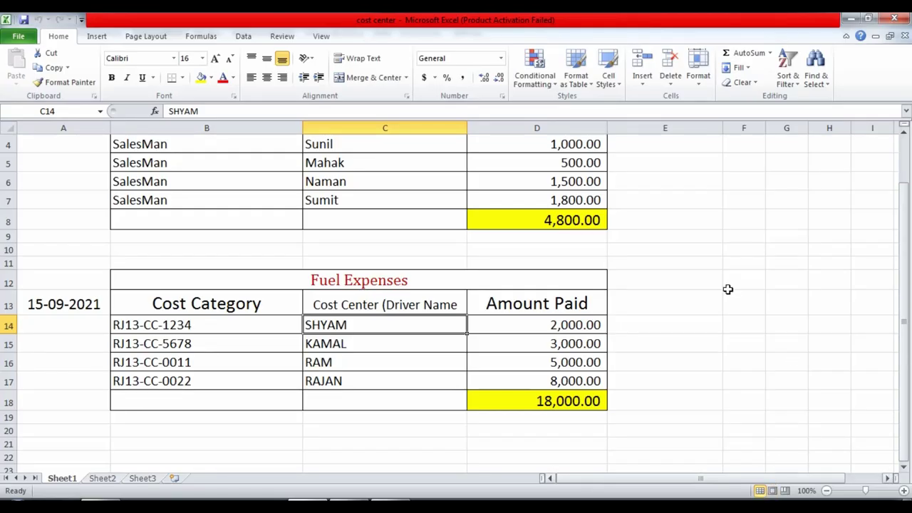
click(594, 220)
click(523, 405)
key(alt+Tab)
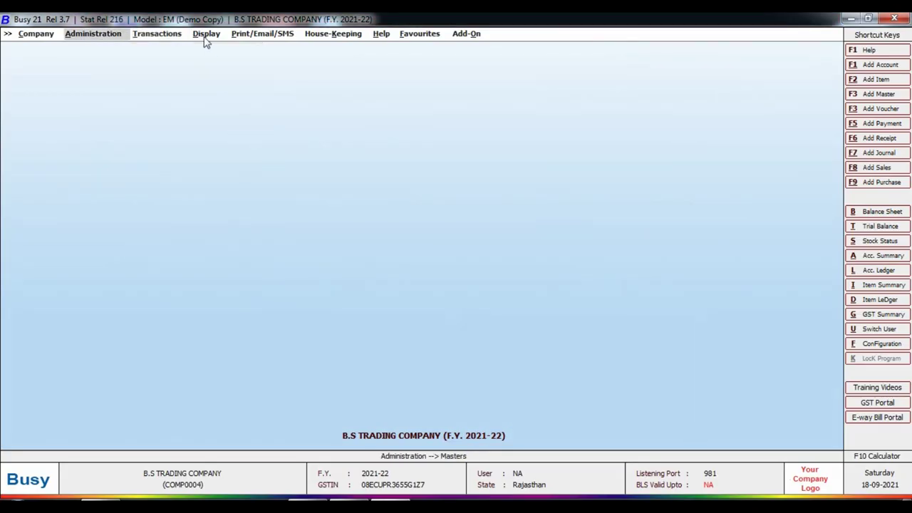
key(alt+Tab)
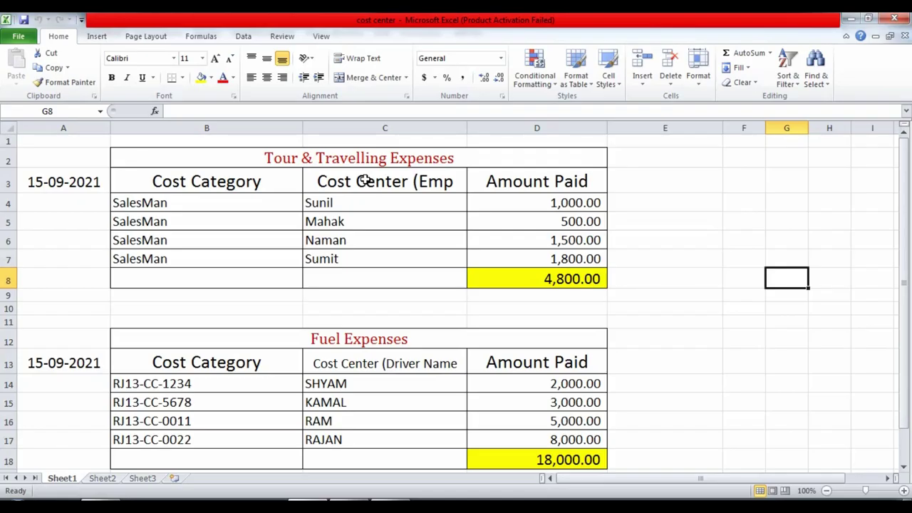
click(328, 158)
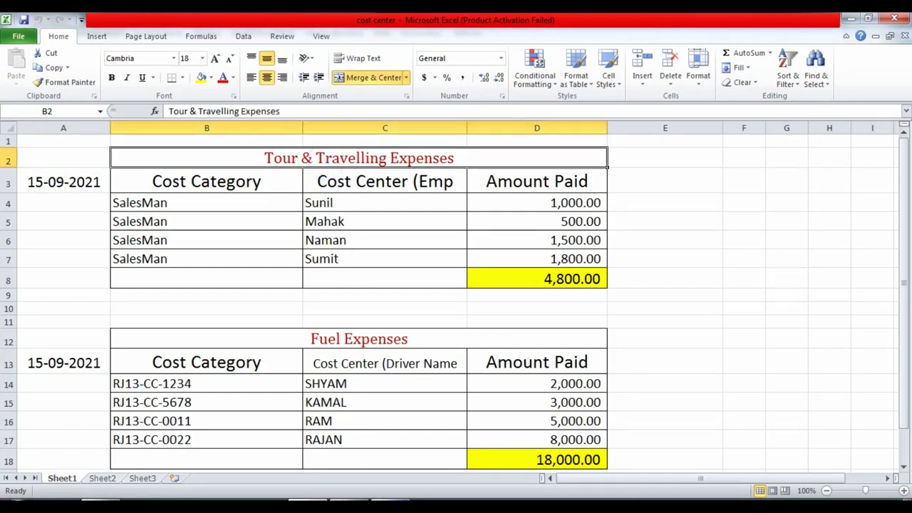
- Switch to Busy and open the account-wise ledger report in standard format for one account
key(alt+Tab)
click(205, 35)
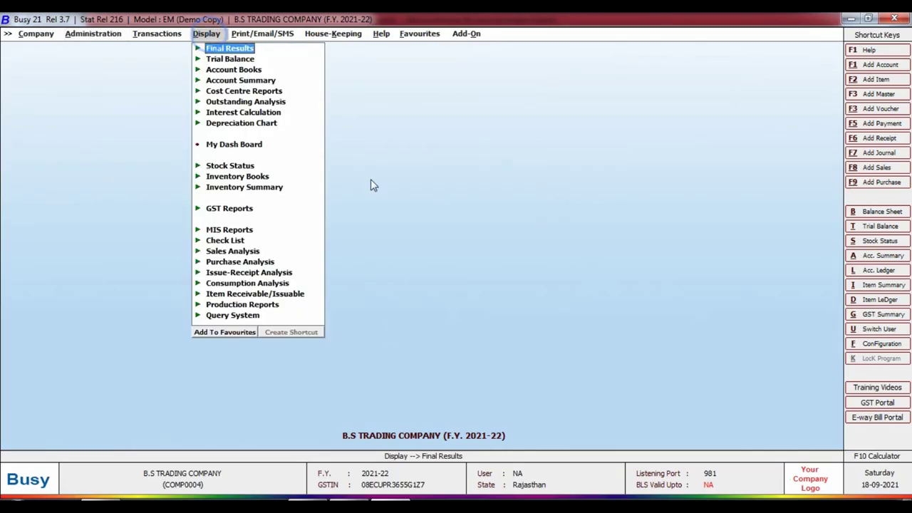
key(Down)
key(Down)
key(Return)
key(Down)
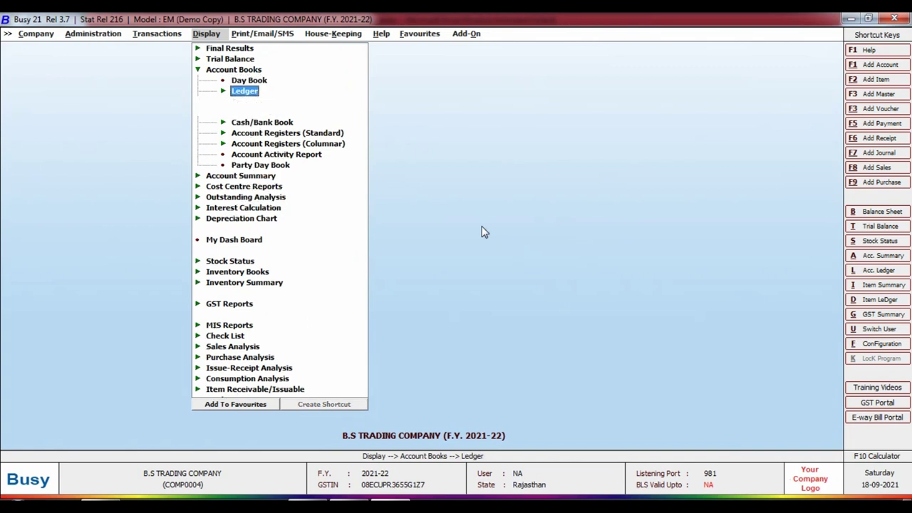
key(Return)
key(Return)
key(Return)
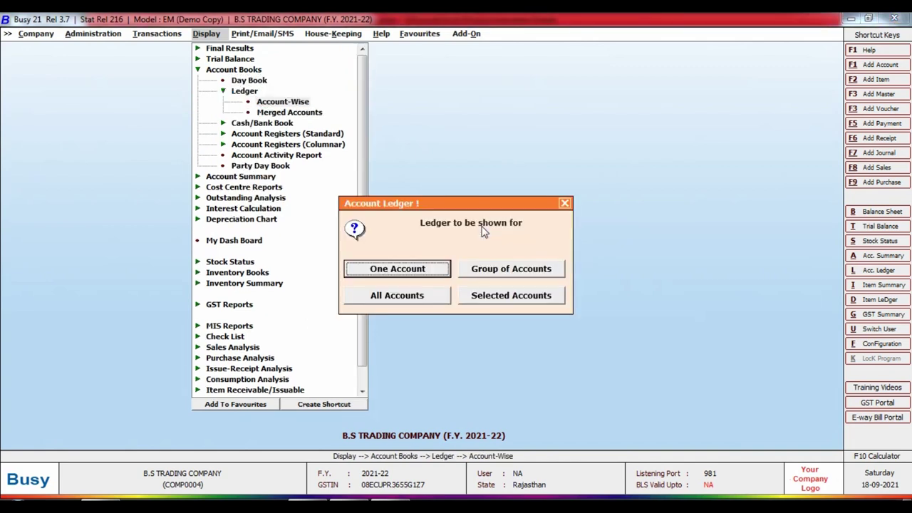
key(Return)
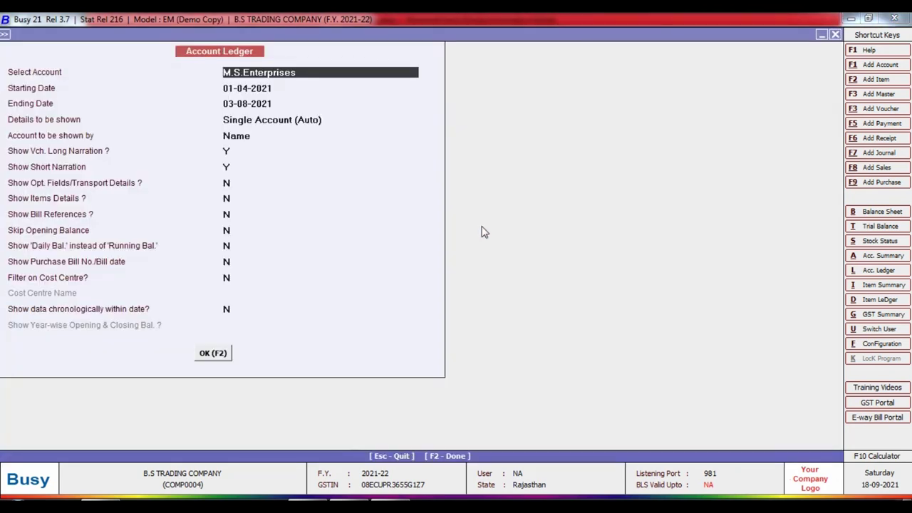
- Show the ledger of the FUEL EXPENSES account from 01-04-2021 to 03-08-2021 with the default report options
text(FU)
key(Return)
key(Return)
key(Return)
key(Return)
key(Return)
key(Return)
key(Return)
key(Return)
key(Return)
key(Return)
key(Return)
key(Return)
key(Return)
key(Return)
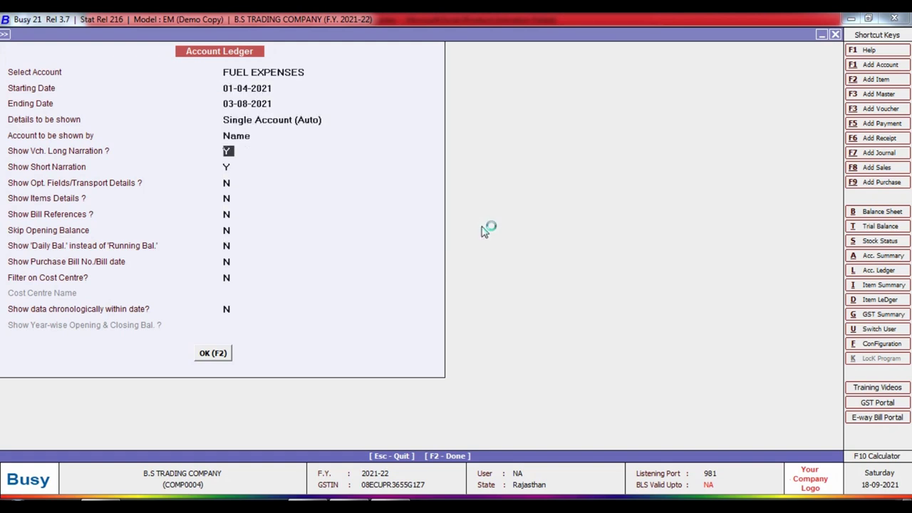
key(Return)
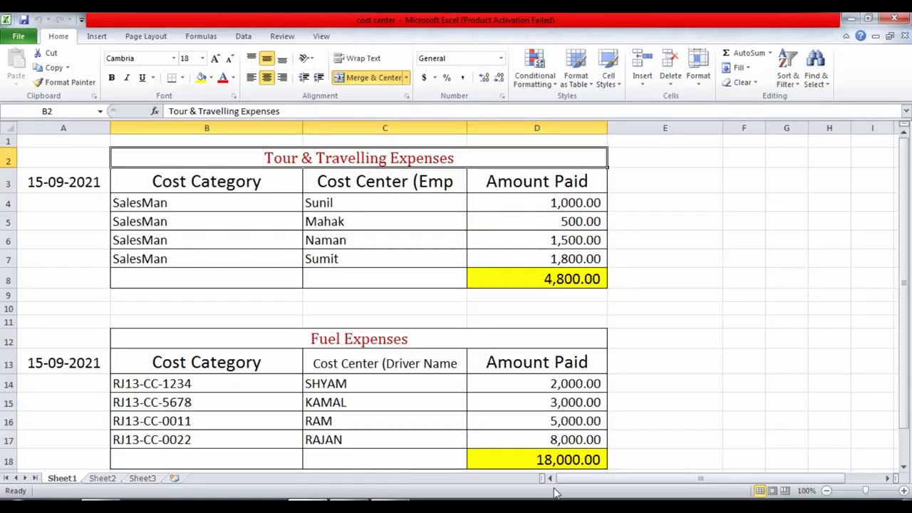
- Compare the fuel expense ledger with the total of the Fuel Expenses table in Excel
click(545, 463)
scroll(547, 427, down, 1)
scroll(545, 416, up, 1)
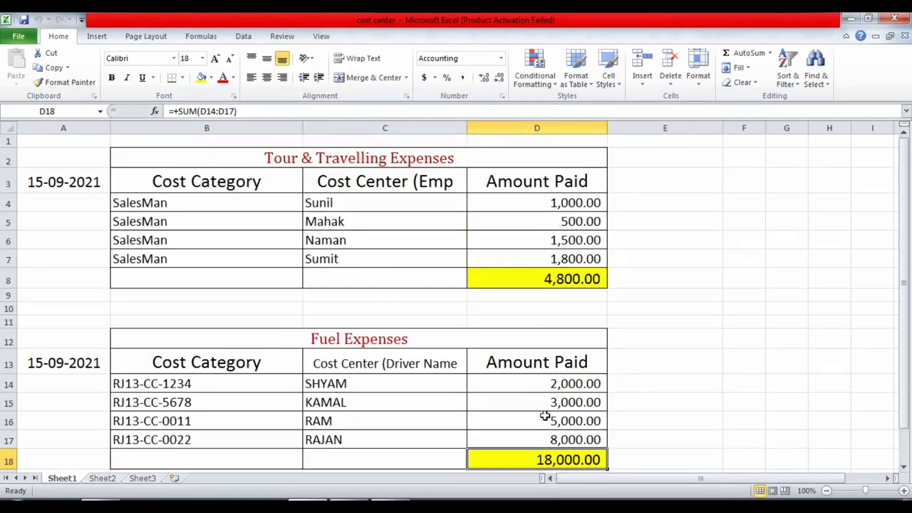
click(291, 158)
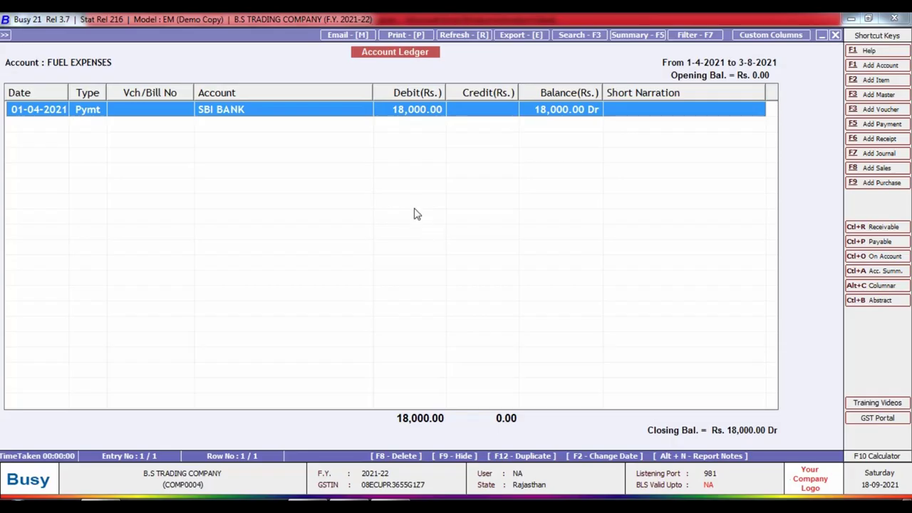
- Show the ledger of the Tour And Travelling Exp account, keeping the same dates and report options
key(Escape)
text(TOU)
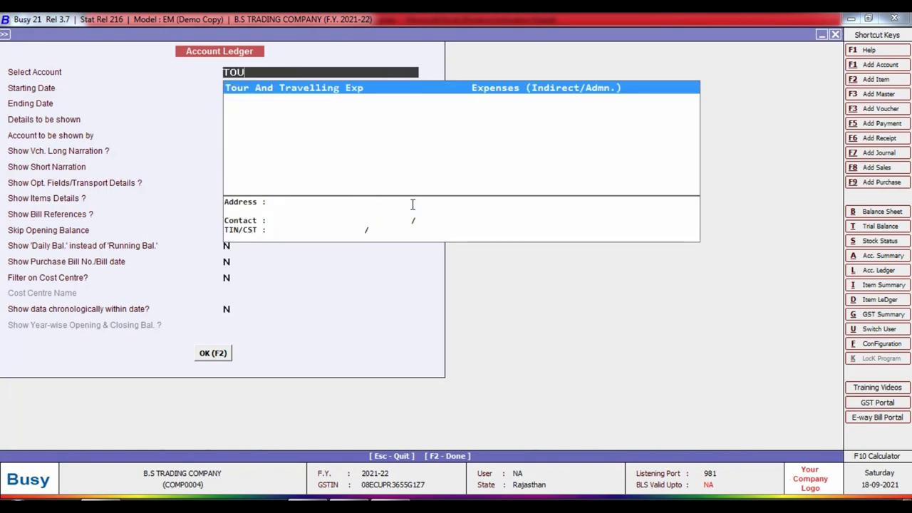
key(Return)
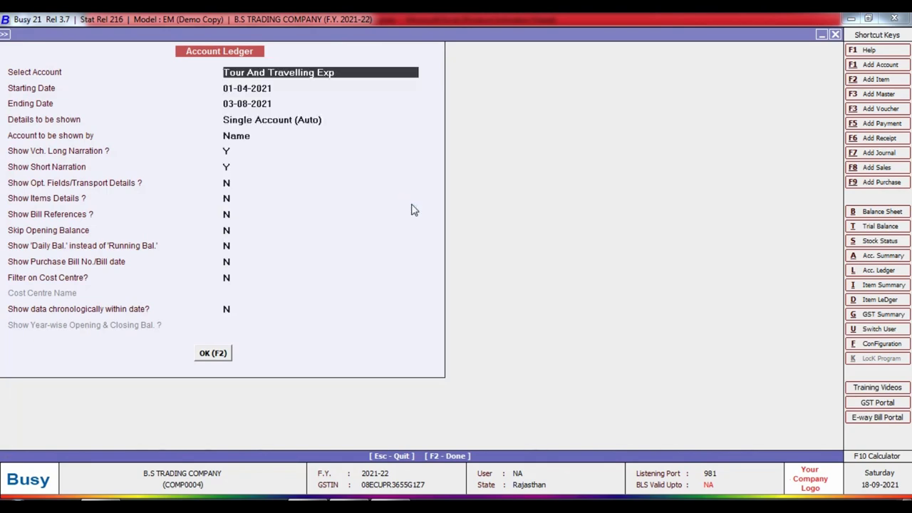
key(F2)
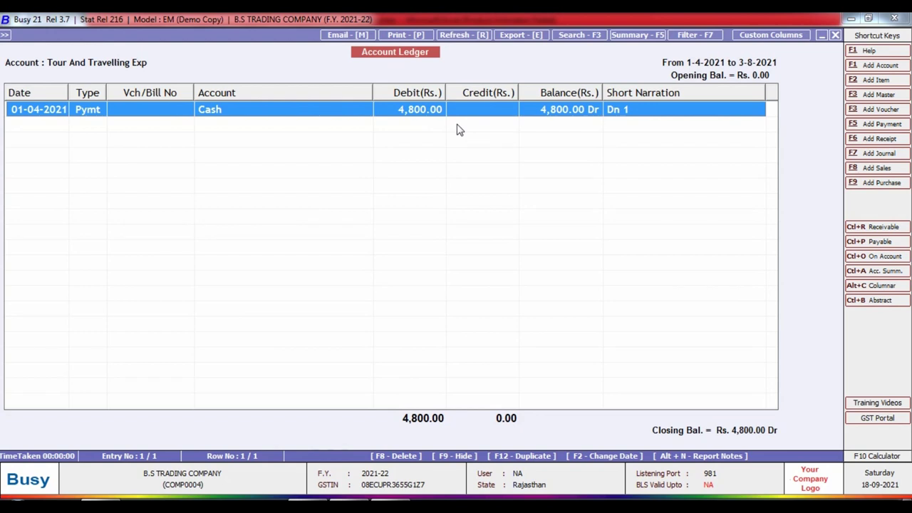
- Close the Tour And Travelling Exp ledger and back out of the ledger report selection
key(Escape)
key(Escape)
key(Escape)
key(Escape)
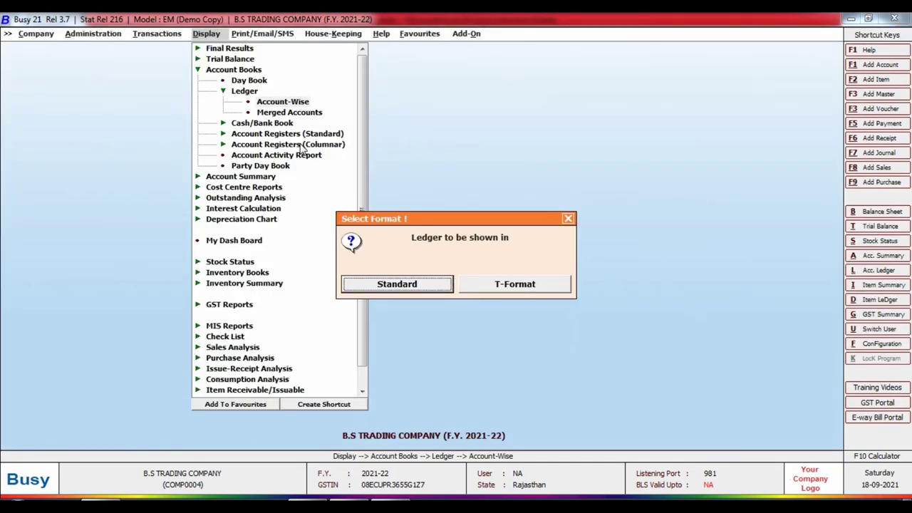
- Back out of the account ledger reports and open the Cost Centre Ledger report
key(Escape)
key(Escape)
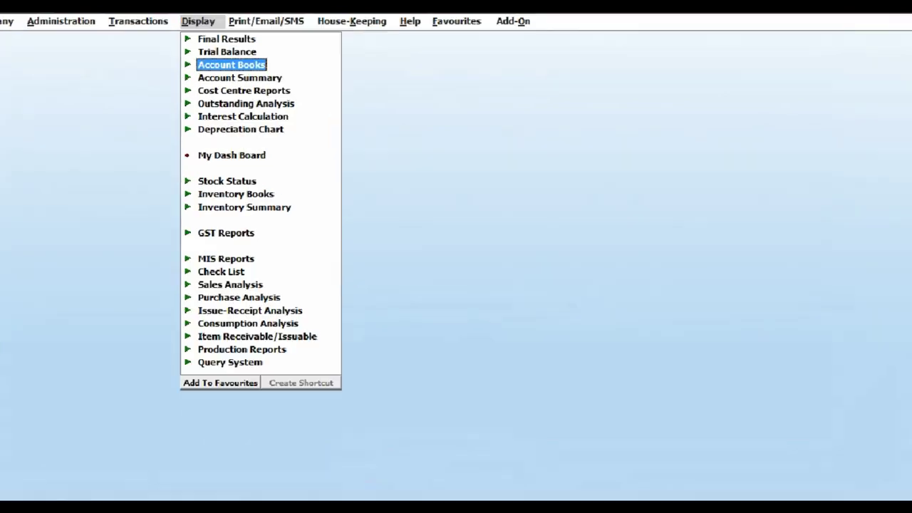
drag(144, 78, 351, 100)
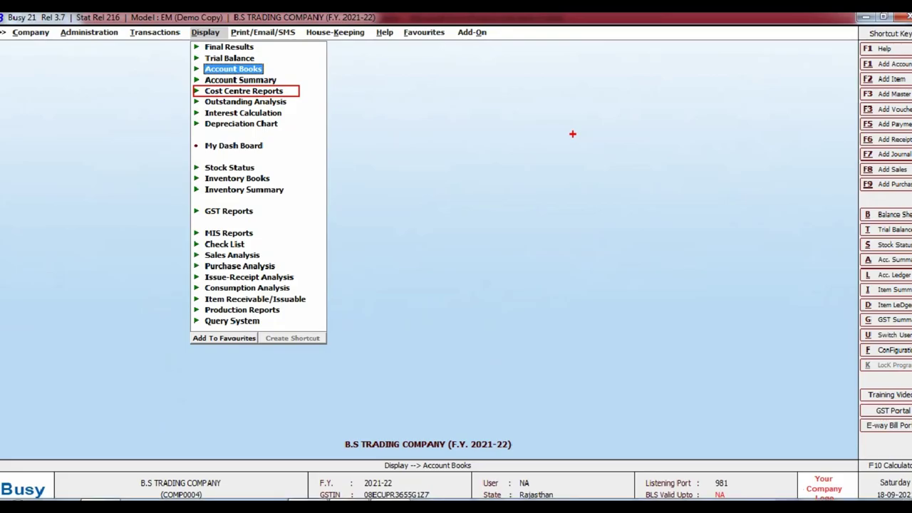
key(Down)
key(Down)
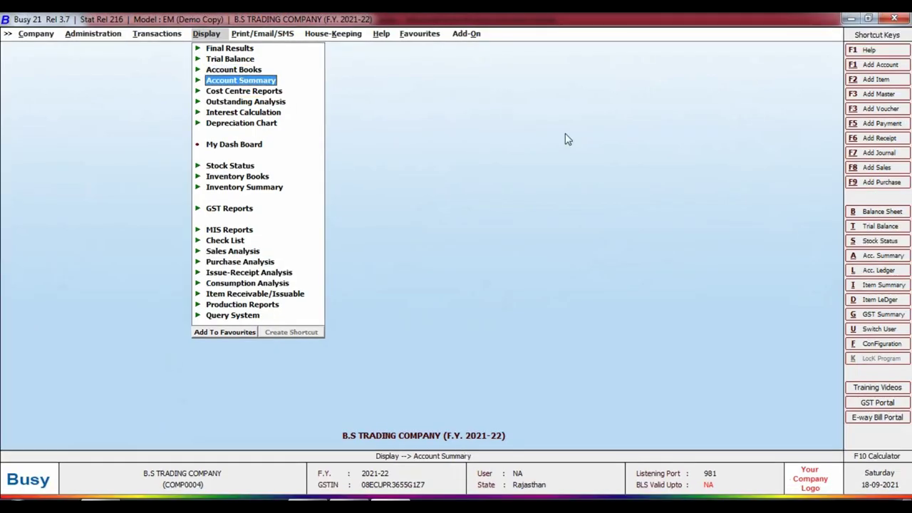
key(Return)
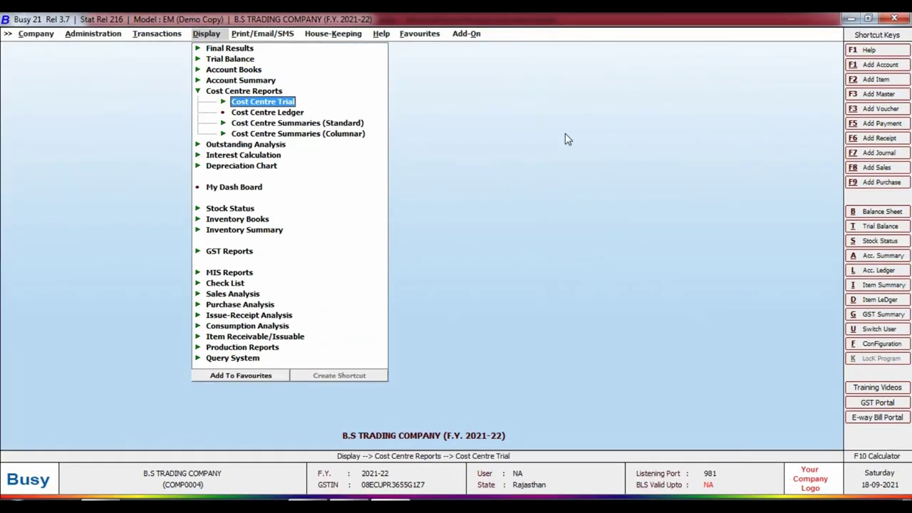
key(Down)
key(Return)
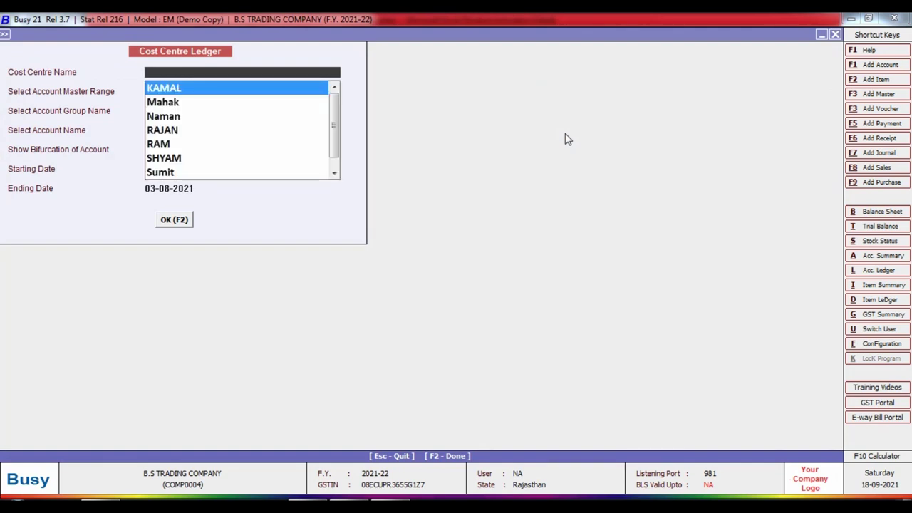
- Show the ledger of the first listed cost centre for ALL accounts from 01-04-2021 to 03-08-2021, without bifurcation of account
key(Return)
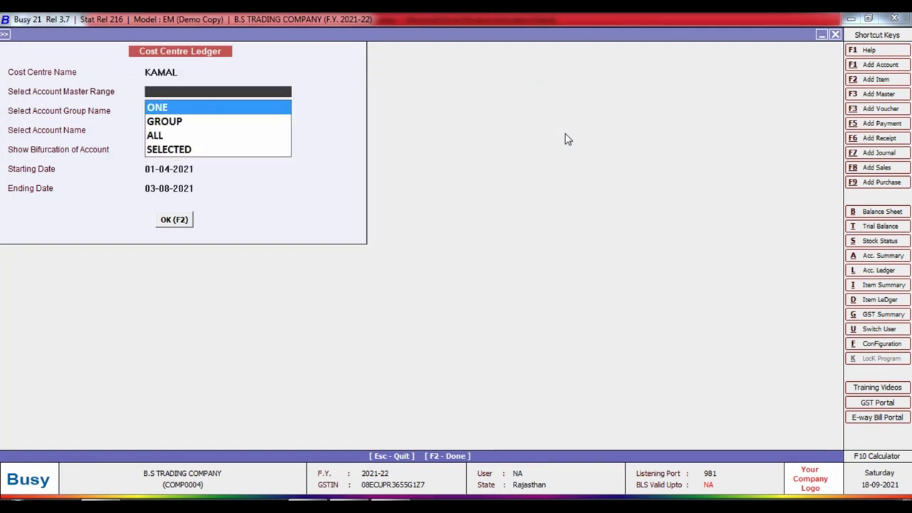
key(Down)
key(Down)
key(Down)
key(Up)
key(Return)
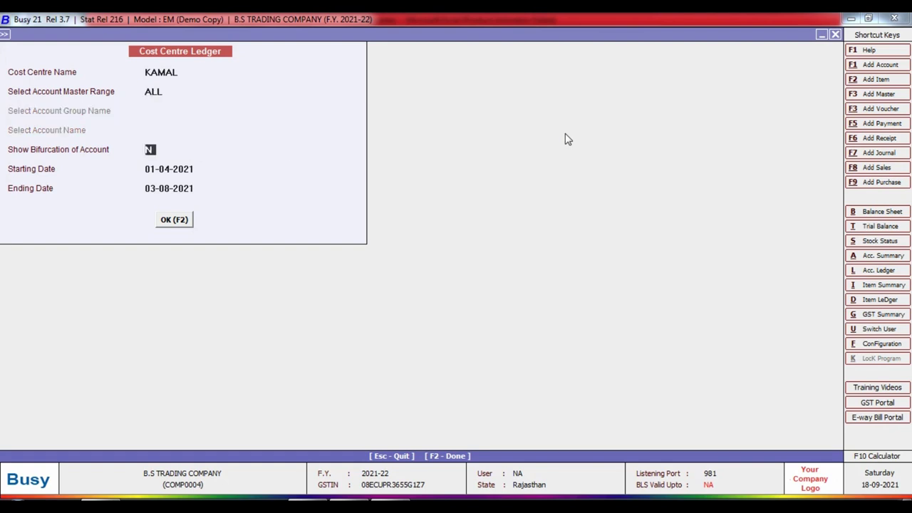
key(Return)
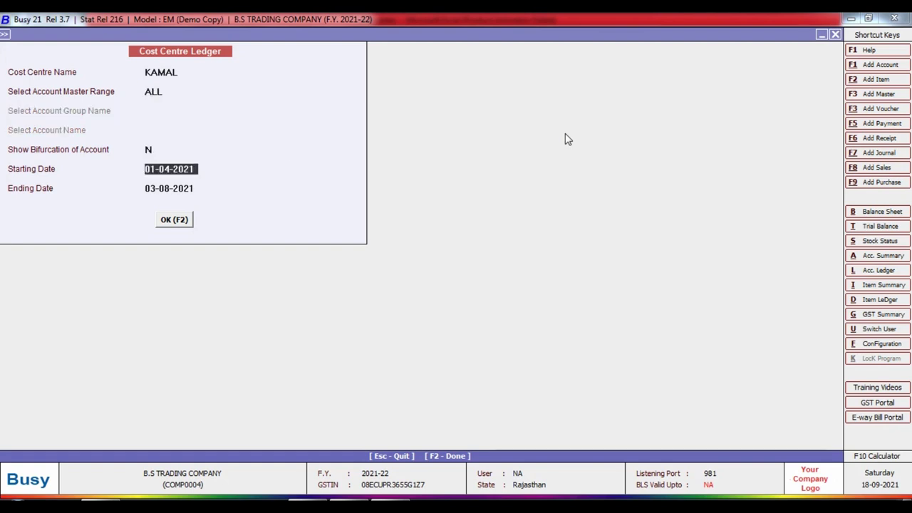
key(Return)
key(Return)
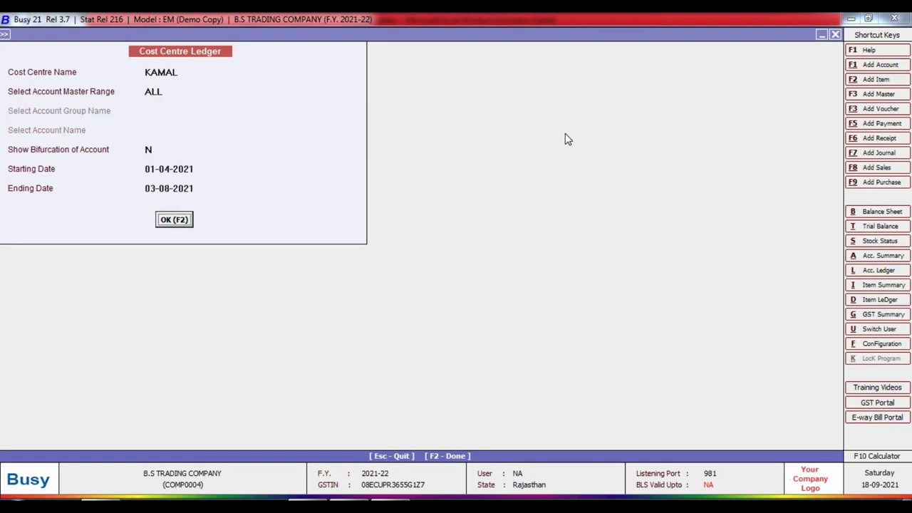
key(Return)
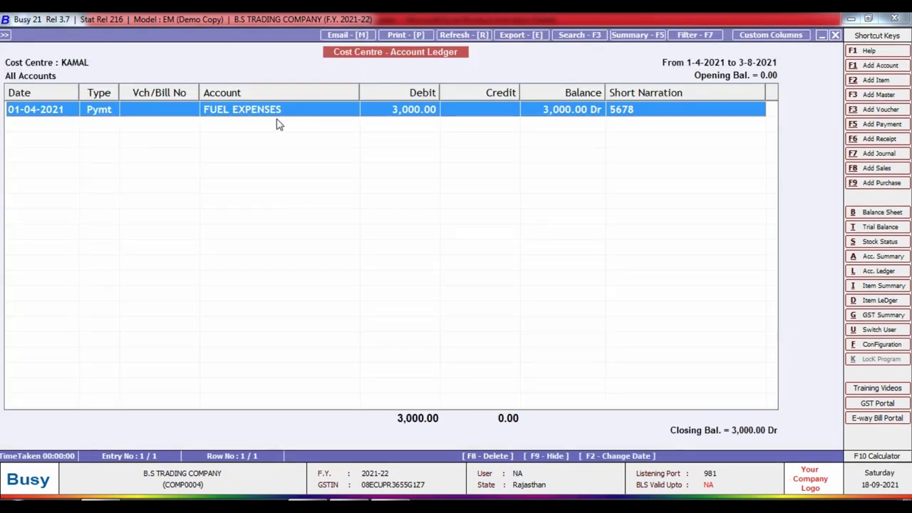
- Compare the cost centre ledger's fuel amount and short narration with the RJ13-CC-5678 row of the Fuel Expenses table in Excel
key(alt+Tab)
scroll(358, 346, down, 1)
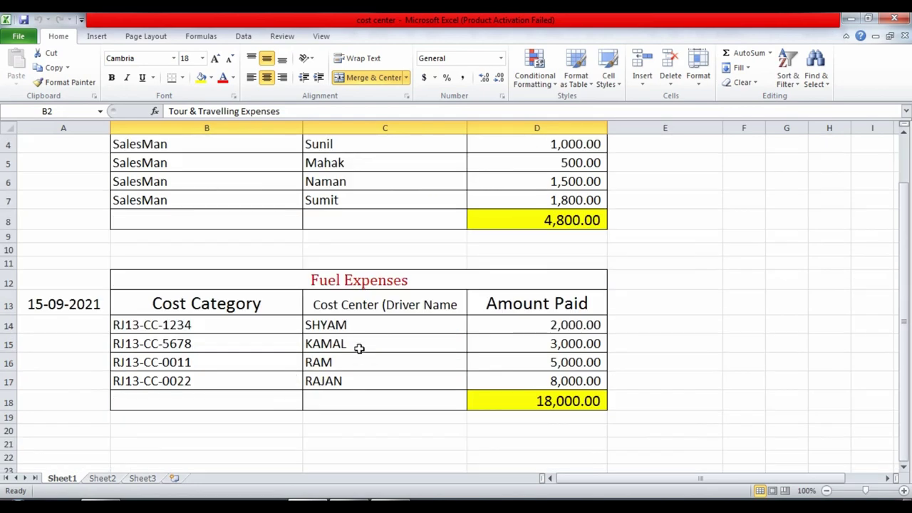
click(356, 343)
click(235, 343)
key(alt+Tab)
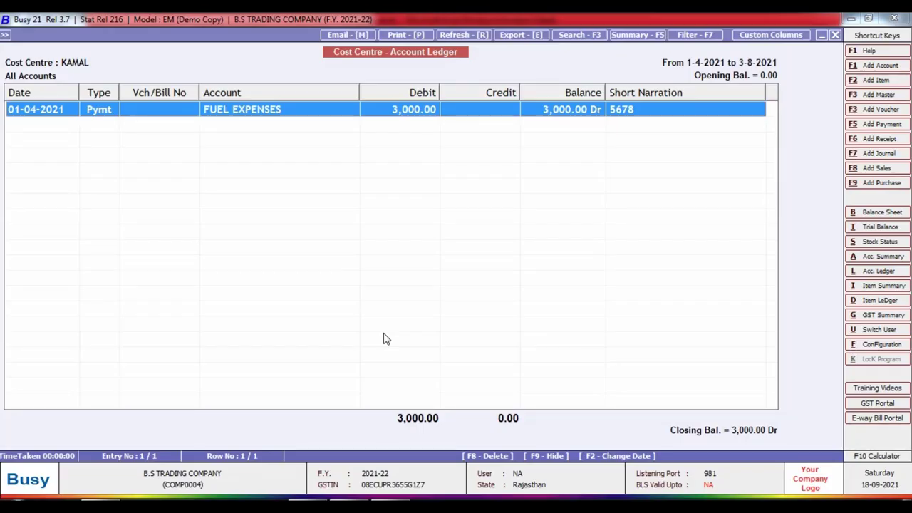
key(alt+Tab)
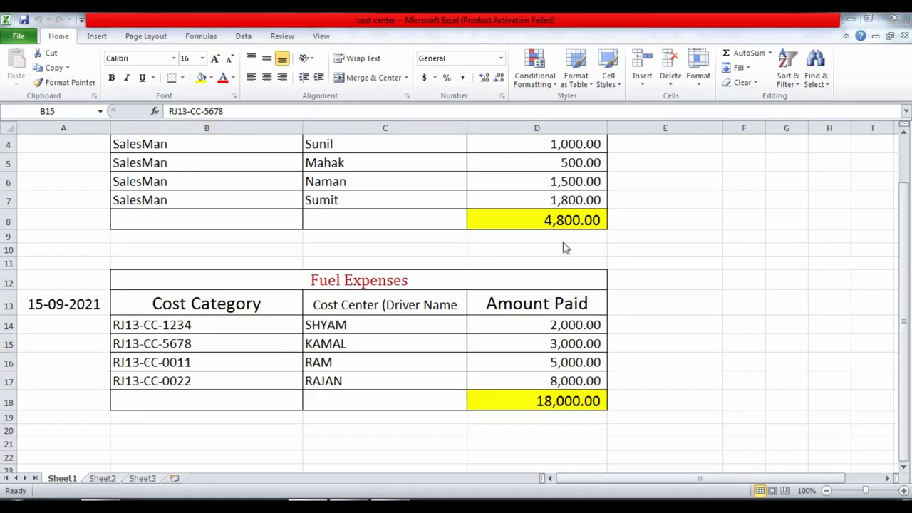
key(alt+Tab)
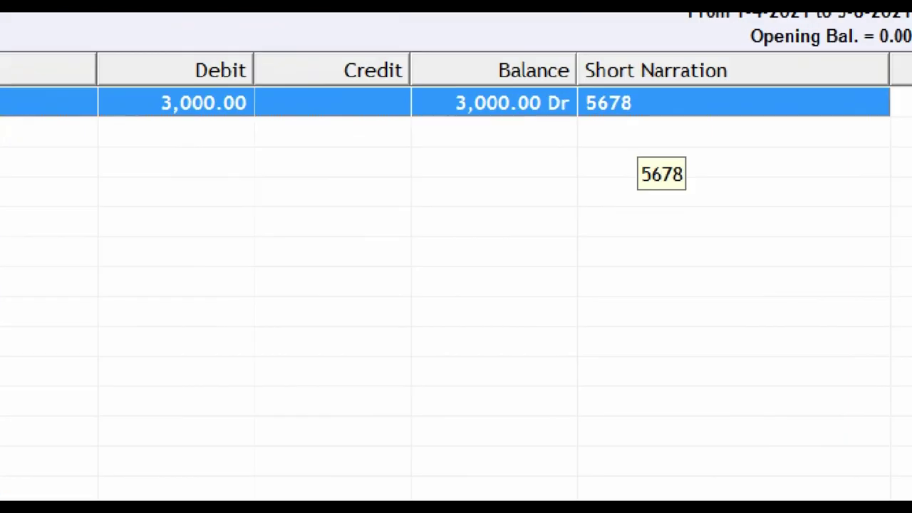
click(636, 116)
drag(607, 99, 620, 112)
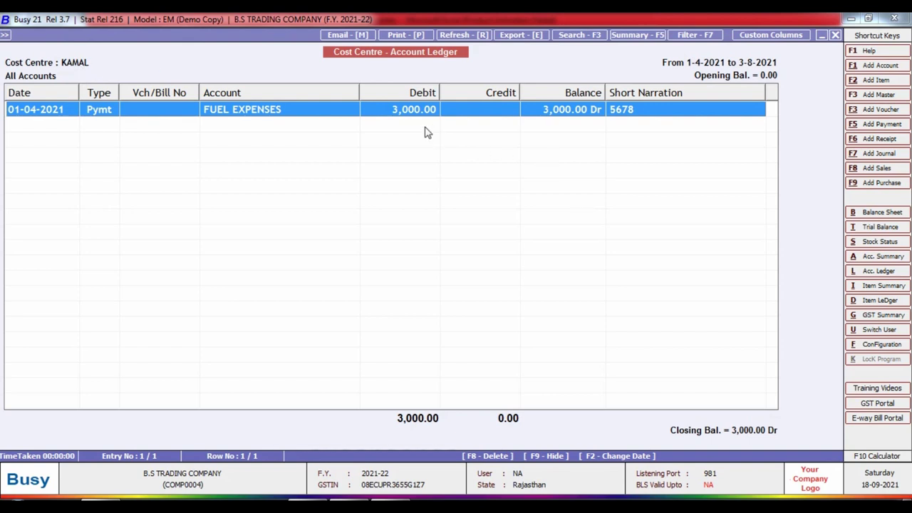
- Close the Cost Centre Ledger and open the Account - Cost Centre Summary from the standard cost centre summaries
key(Escape)
key(Escape)
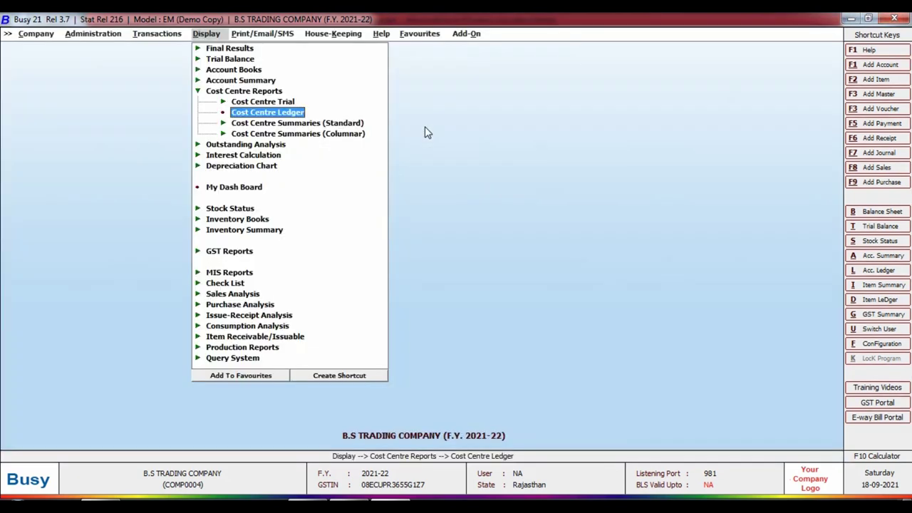
key(Down)
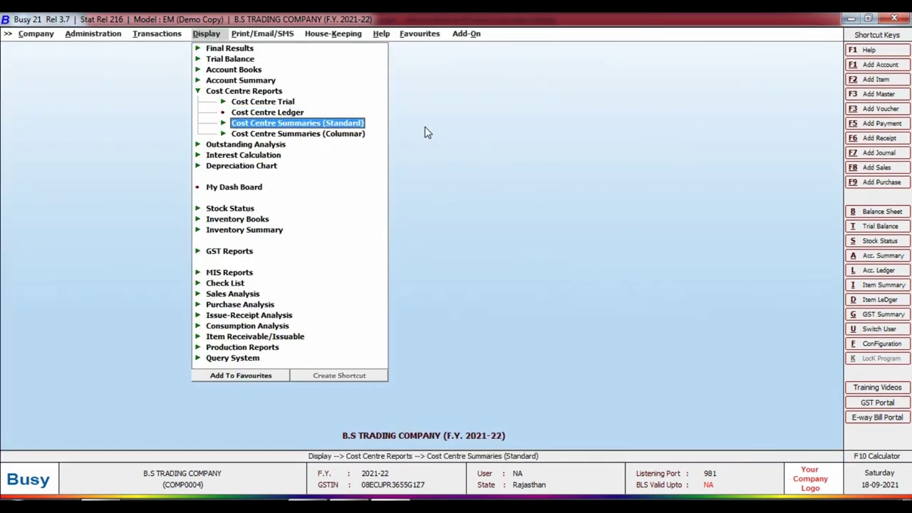
key(Return)
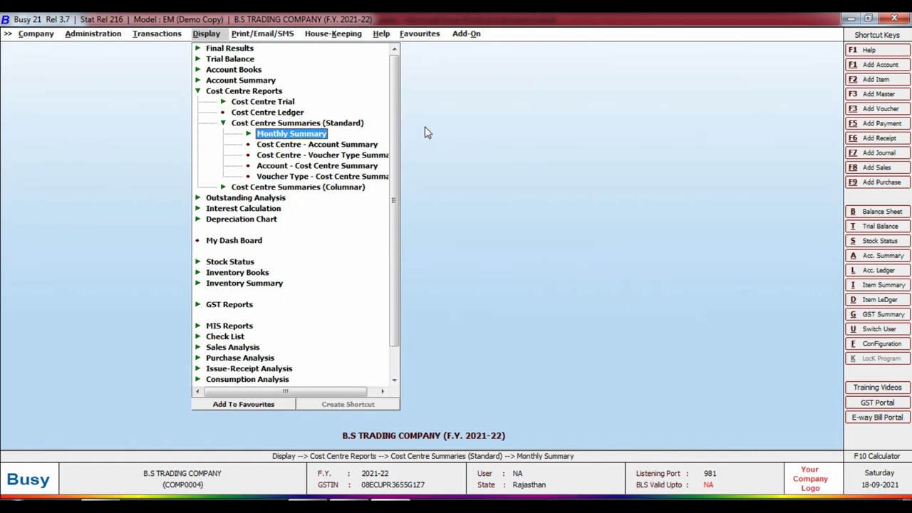
key(Down)
key(Down)
key(Down)
key(Return)
key(Return)
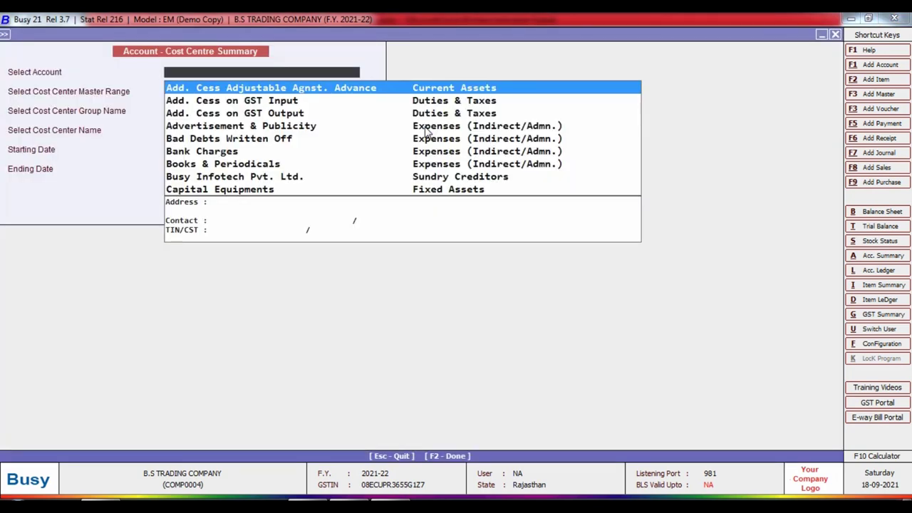
- Generate the summary for the FUEL EXPENSES account with ALL cost centres from 01-04-2021 to 03-08-2021
text(FUE)
key(Return)
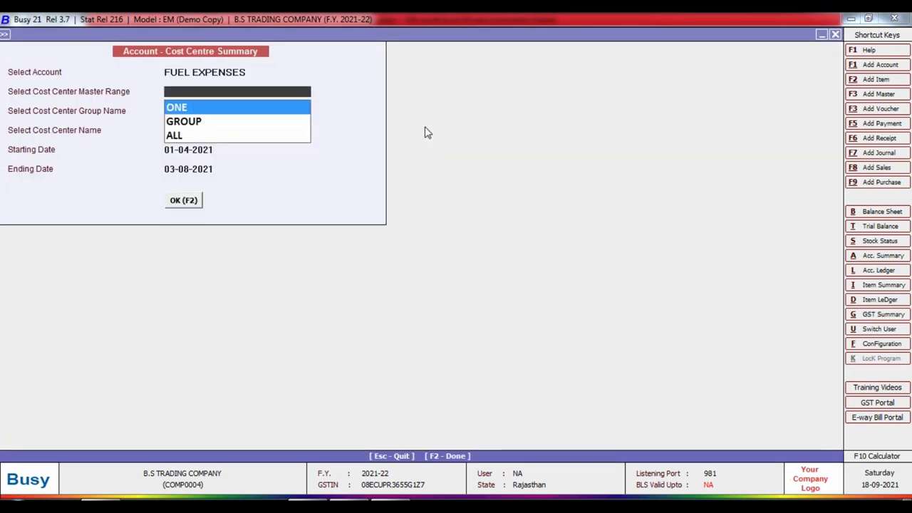
key(Down)
key(Down)
key(Return)
key(F2)
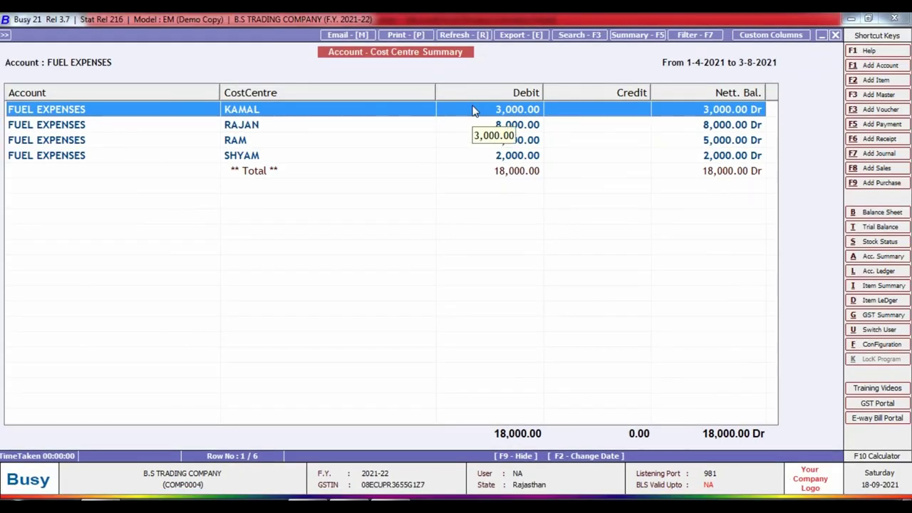
- Examine each driver's fuel expense and the total in the summary, and close the report
click(508, 175)
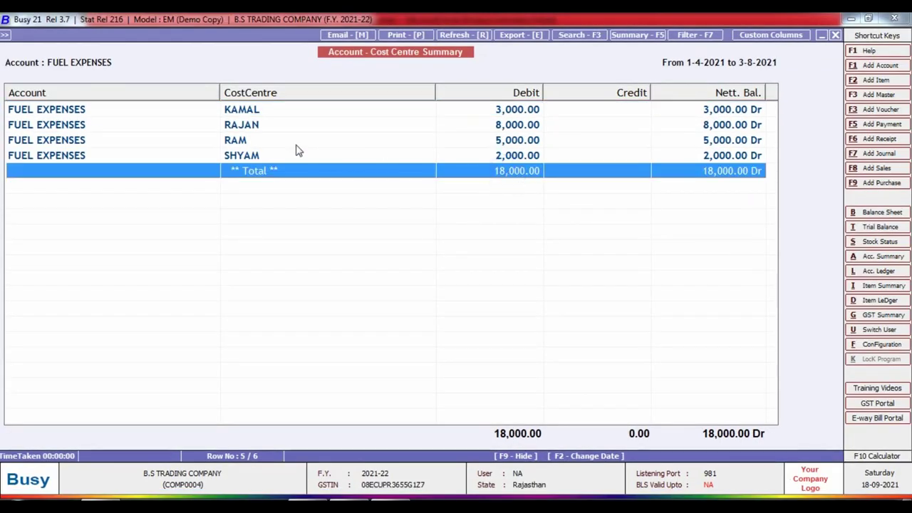
click(263, 115)
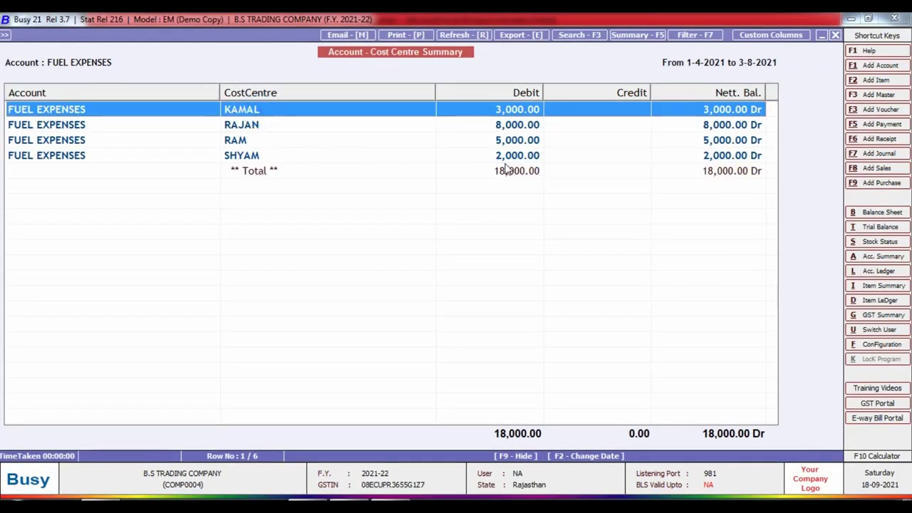
key(Down)
key(Down)
key(Down)
key(Down)
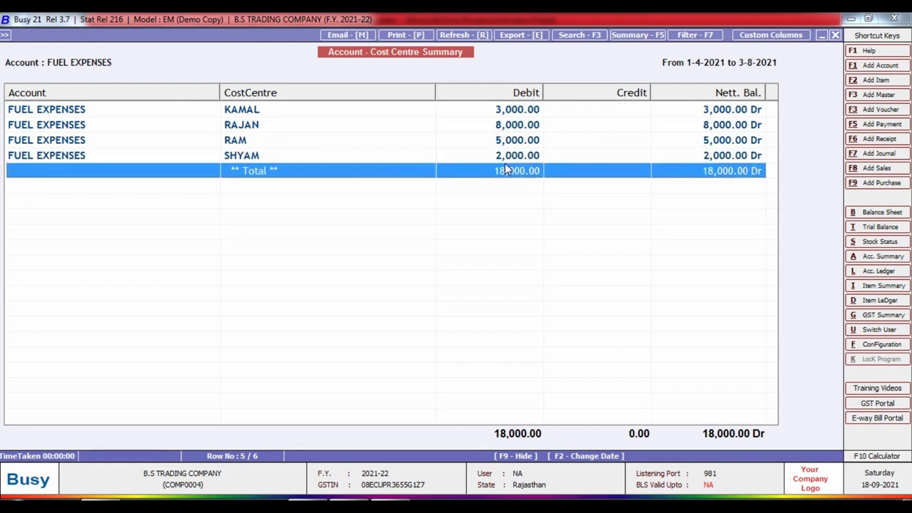
key(Escape)
key(Escape)
key(Escape)
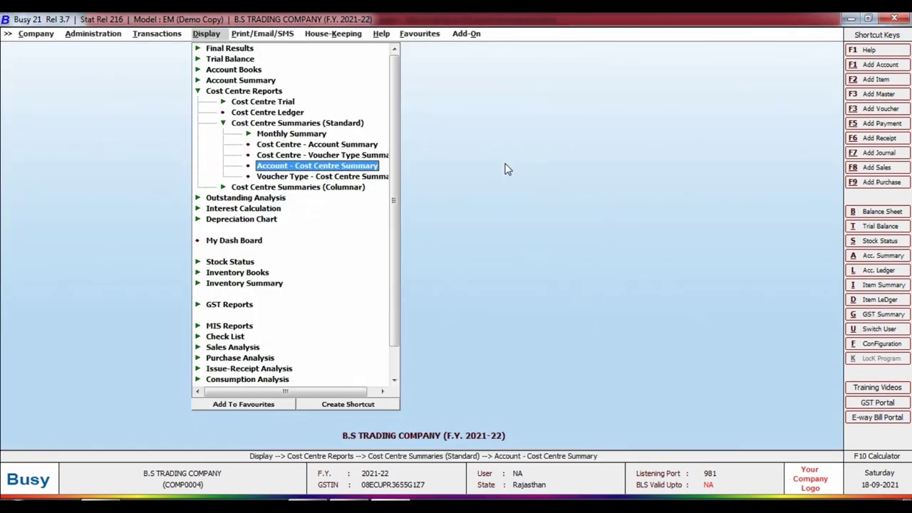
- Show the Cost Centre - Voucher Type Summary for All Cost Centres from 01-04-2021 to 03-08-2021, excluding unmoved cost centres, and examine its first entries
key(Up)
key(Return)
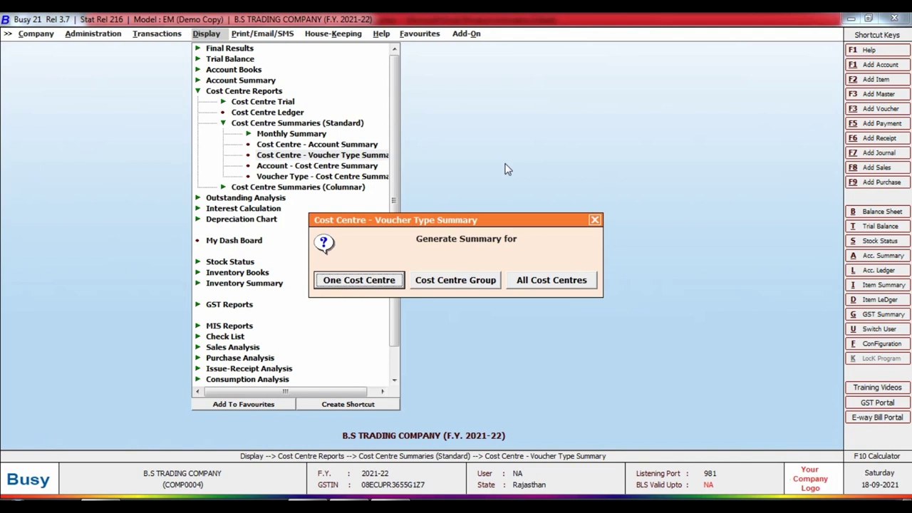
key(Right)
key(Right)
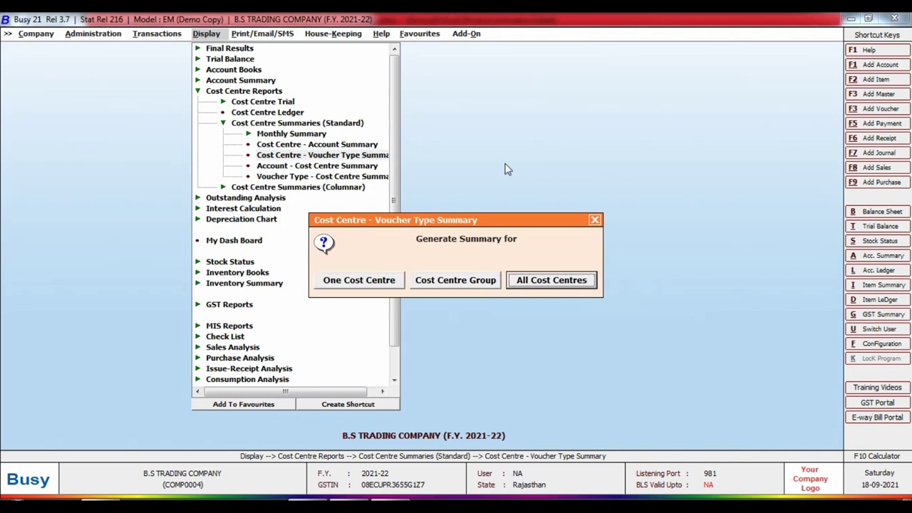
key(Return)
key(Return)
key(Return)
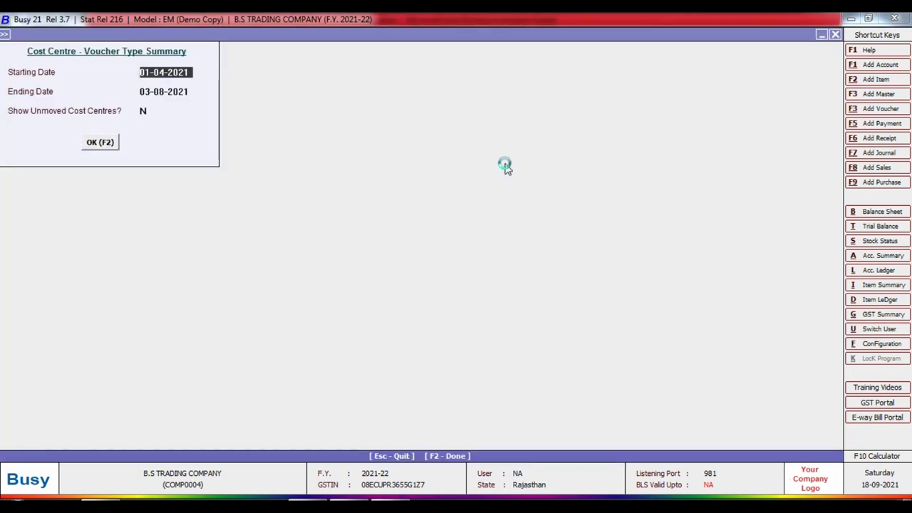
key(Return)
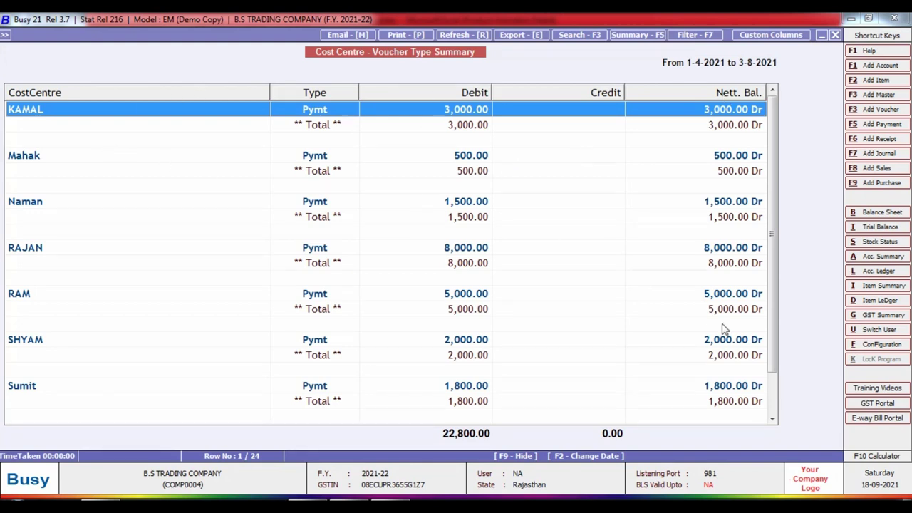
key(Down)
key(Down)
key(Down)
key(Down)
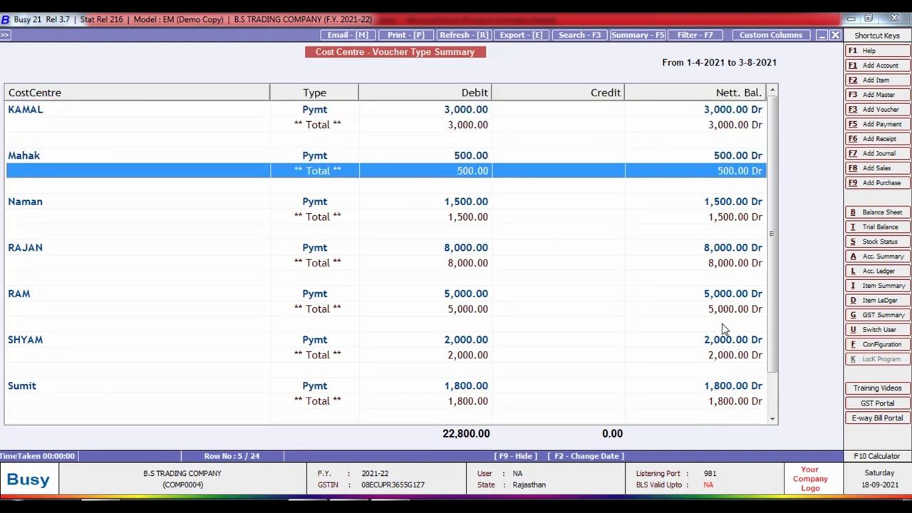
- Regenerate the voucher type summary for the same dates with Show Unmoved Cost Centres set to Y
key(Escape)
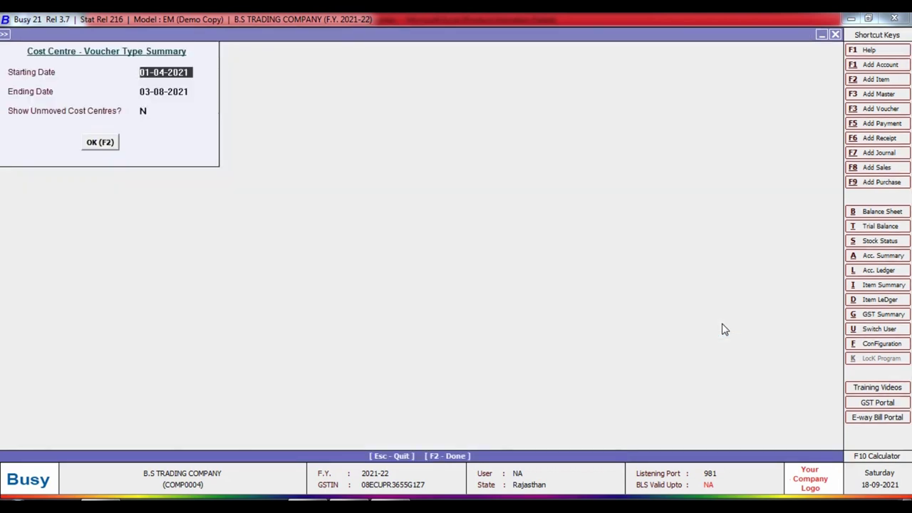
key(Return)
key(Return)
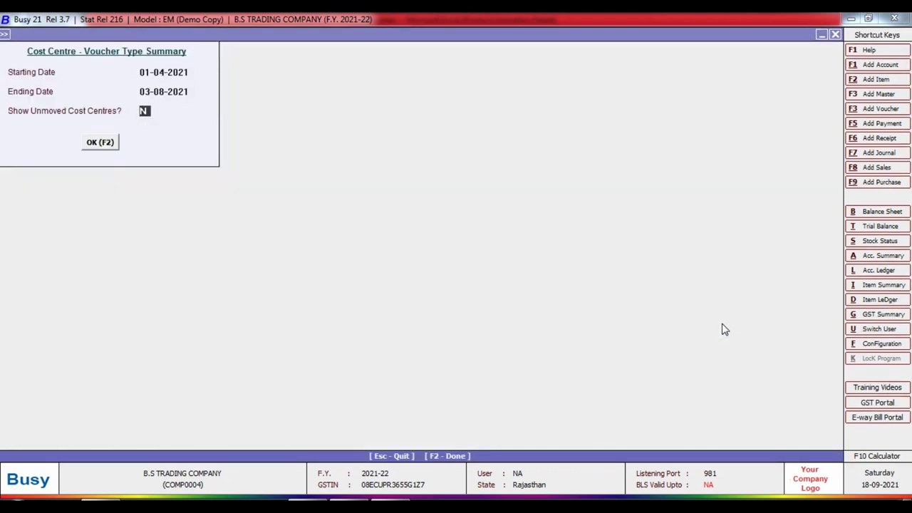
text(Y)
key(Return)
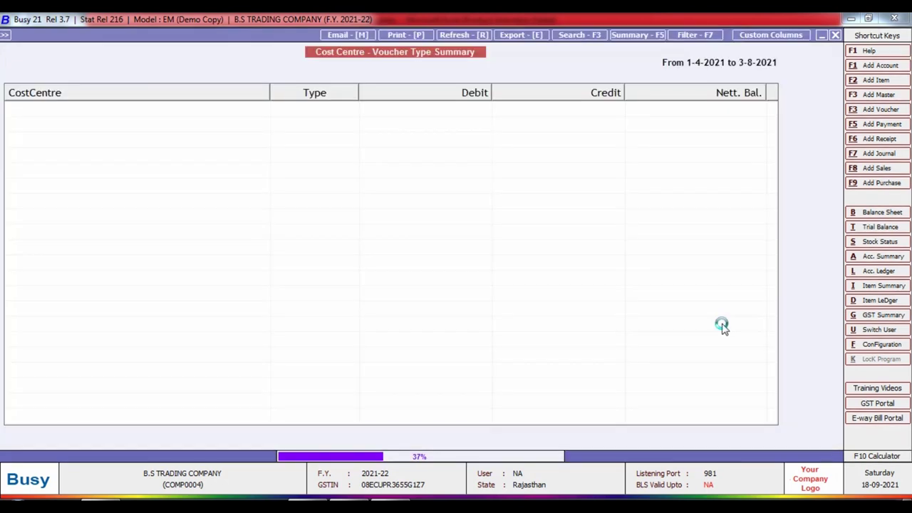
- Examine the payment amounts and totals of every cost centre down to the end of the voucher type summary
key(Down)
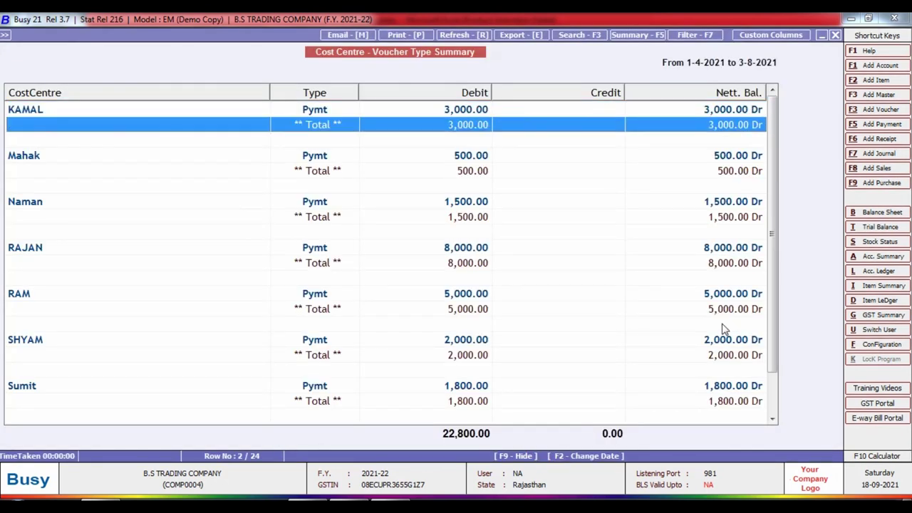
key(Down)
key(Down)
key(Down)
key(Down)
key(Down)
key(Down)
key(Down)
key(Down)
key(Down)
key(Down)
key(Down)
key(Down)
key(Down)
key(Down)
key(Down)
key(Down)
key(Down)
key(Down)
key(Down)
key(Down)
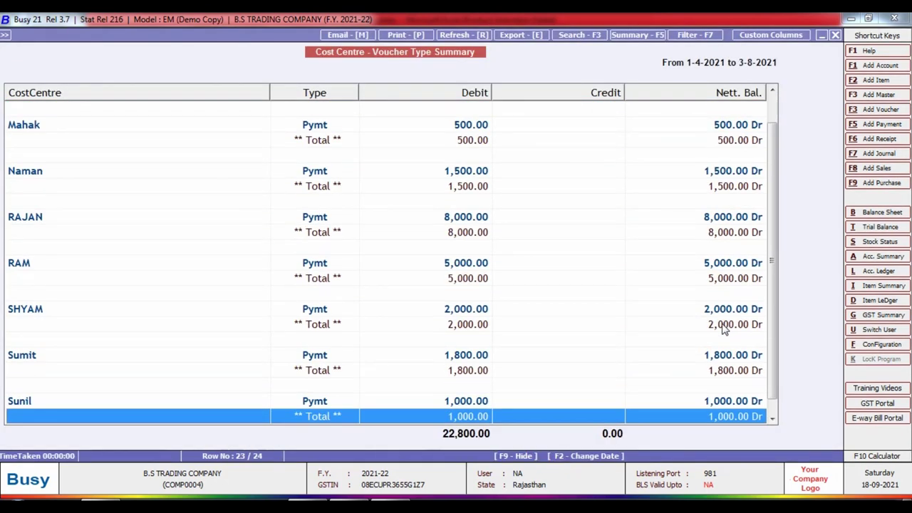
- Close the voucher type summary and open the Cost Centre - Account Summary options for All Cost Centres
key(Escape)
key(Escape)
key(Escape)
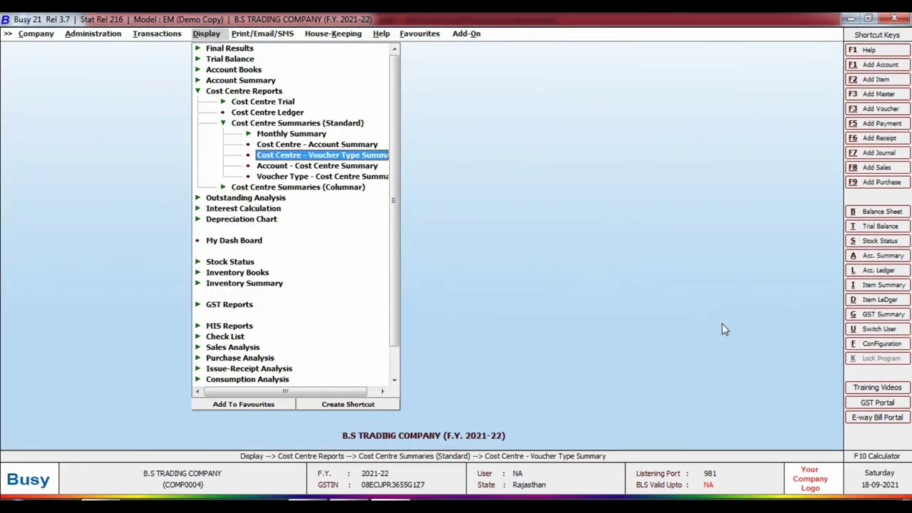
key(Up)
key(Return)
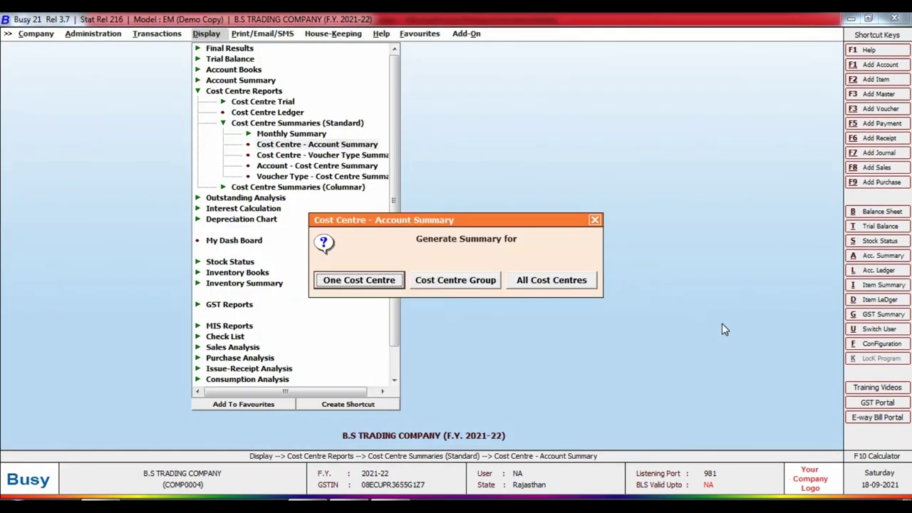
key(Right)
key(Right)
key(Return)
key(Return)
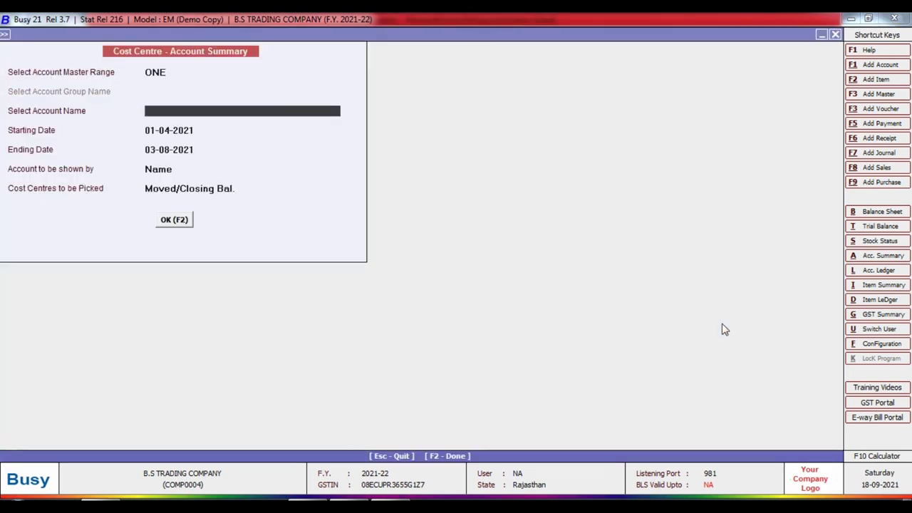
- Generate the account summary for account range ALL from 01-04-2021 to 03-08-2021, with accounts shown by Name and Moved/Closing Bal. cost centres picked
key(Escape)
key(Down)
key(Down)
key(Return)
key(Return)
key(Return)
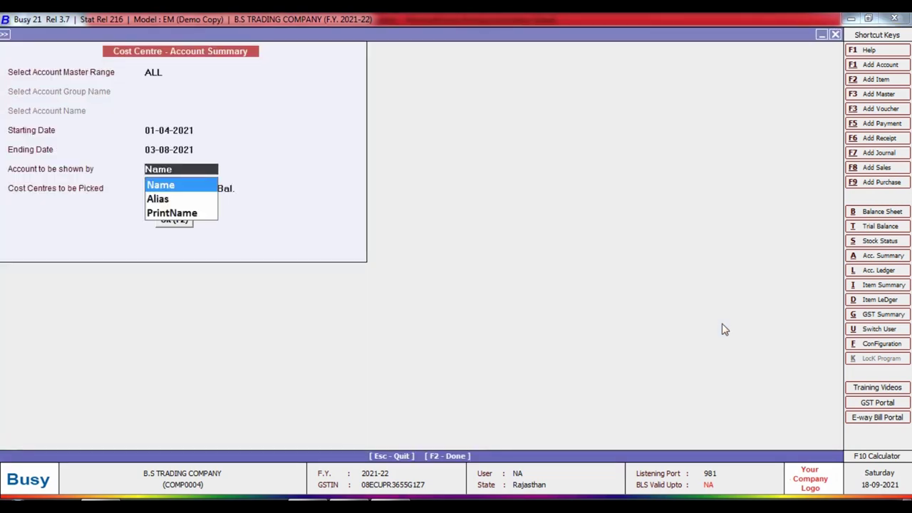
key(Return)
key(Return)
key(Return)
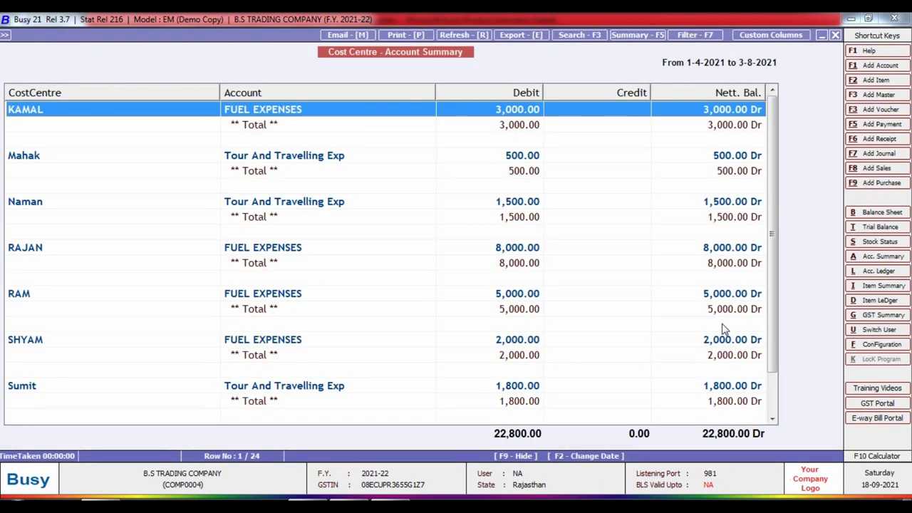
- Examine the expense account and amount listed for each cost centre, and close the account summary
key(Down)
key(Up)
key(Escape)
key(Escape)
key(Escape)
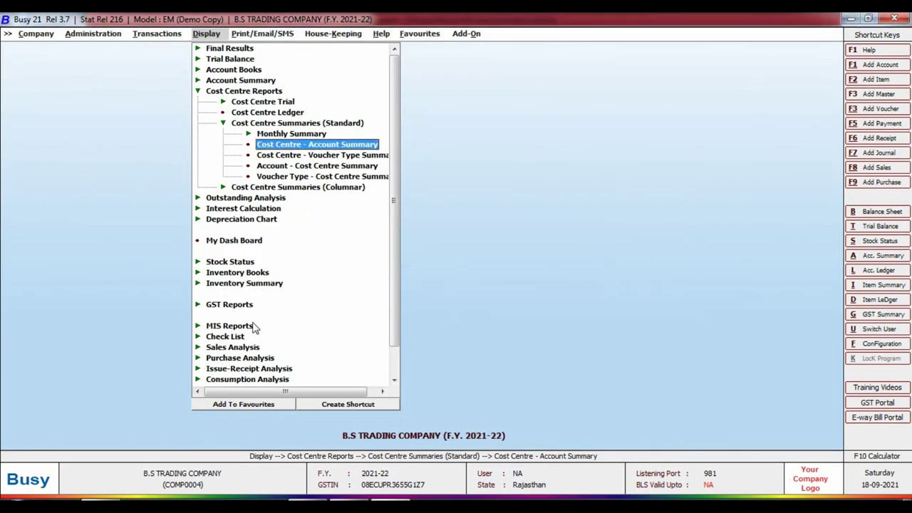
- Show the vertical Monthly Summary of the first listed cost centre from April to August, examine its monthly amounts, and close the report
key(Up)
key(Return)
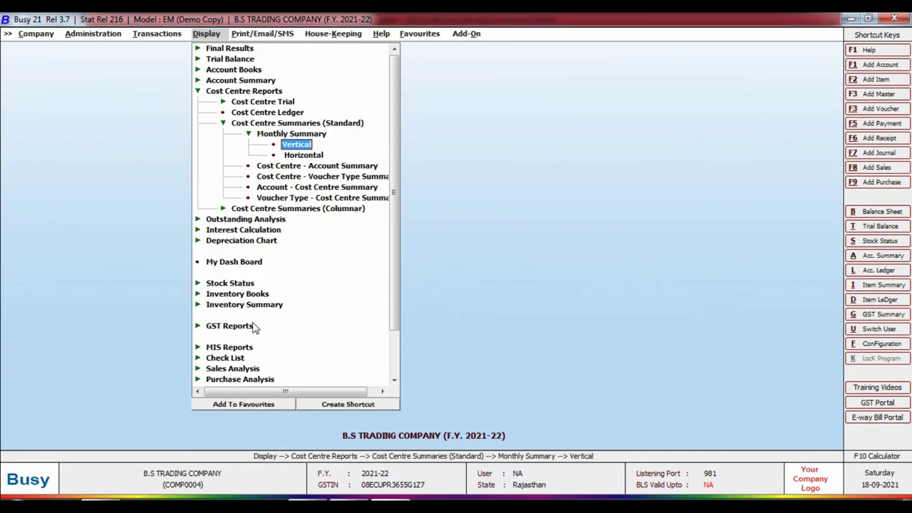
key(Return)
key(Return)
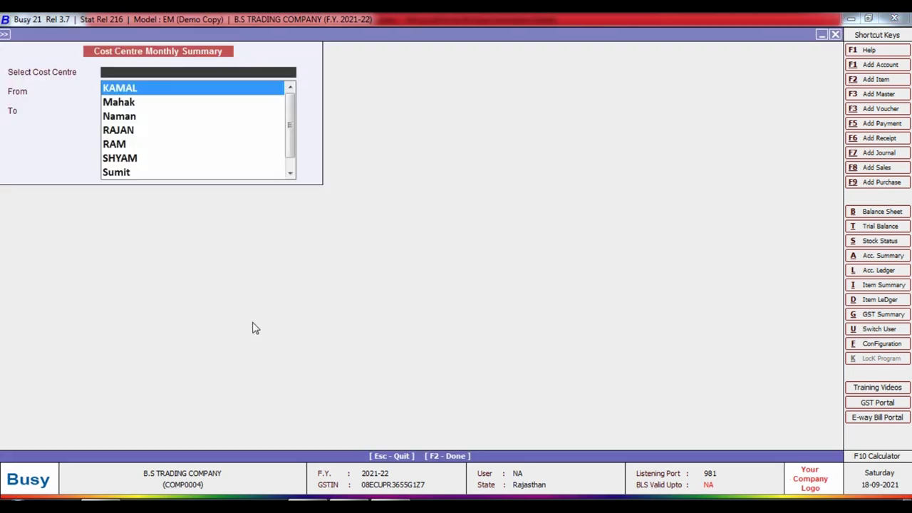
key(Return)
key(Return)
key(Return)
key(Return)
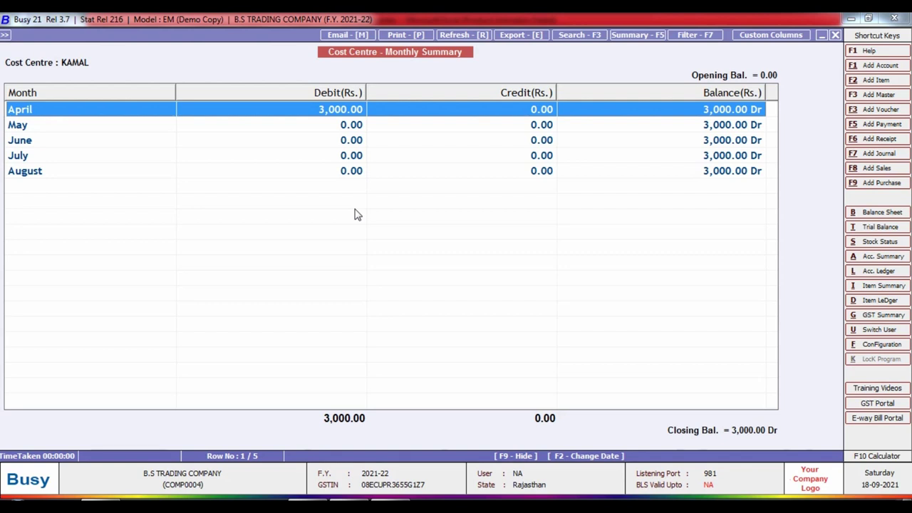
key(Escape)
key(Escape)
key(Escape)
key(Escape)
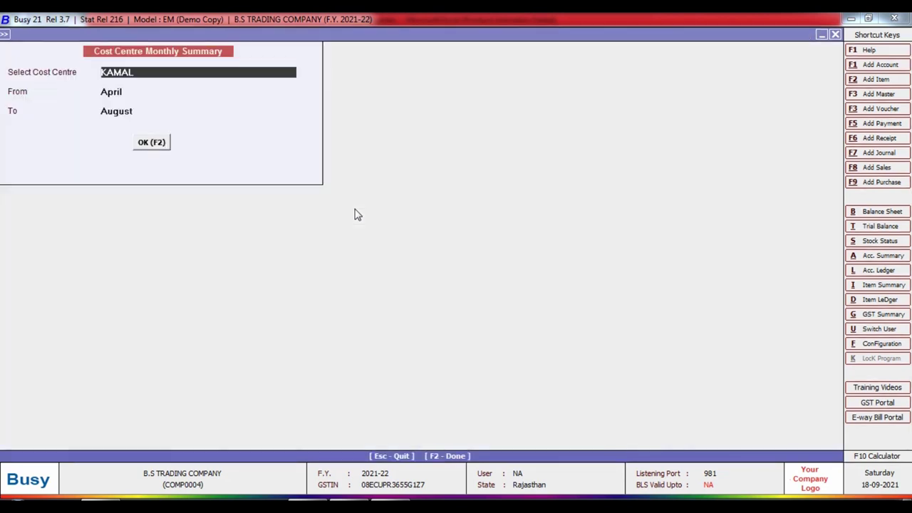